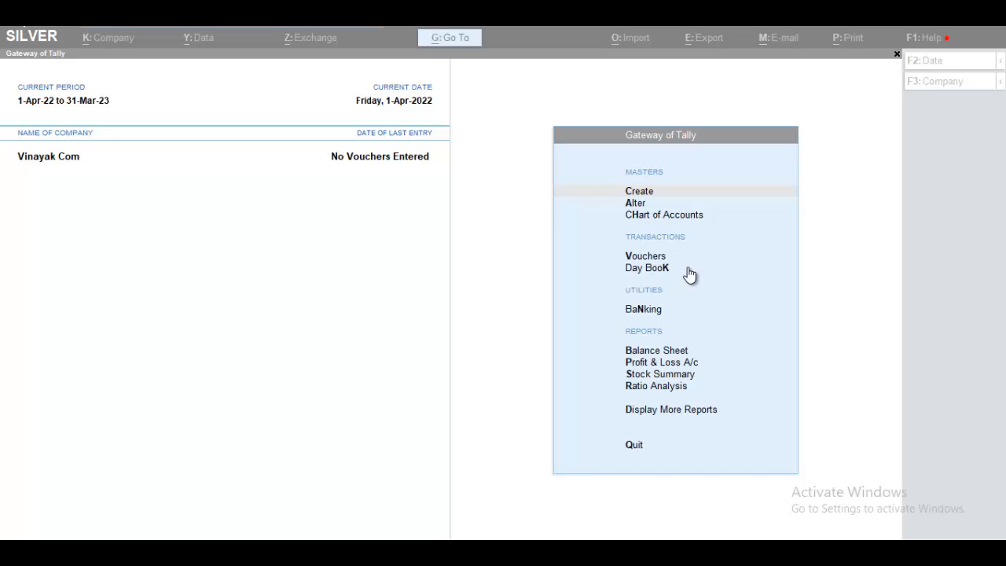
Step: Create a stock group named Lux under Primary, without adding quantities or GST details, and leave stock group creation
{"action": "left_click", "coordinate": [640, 193]}
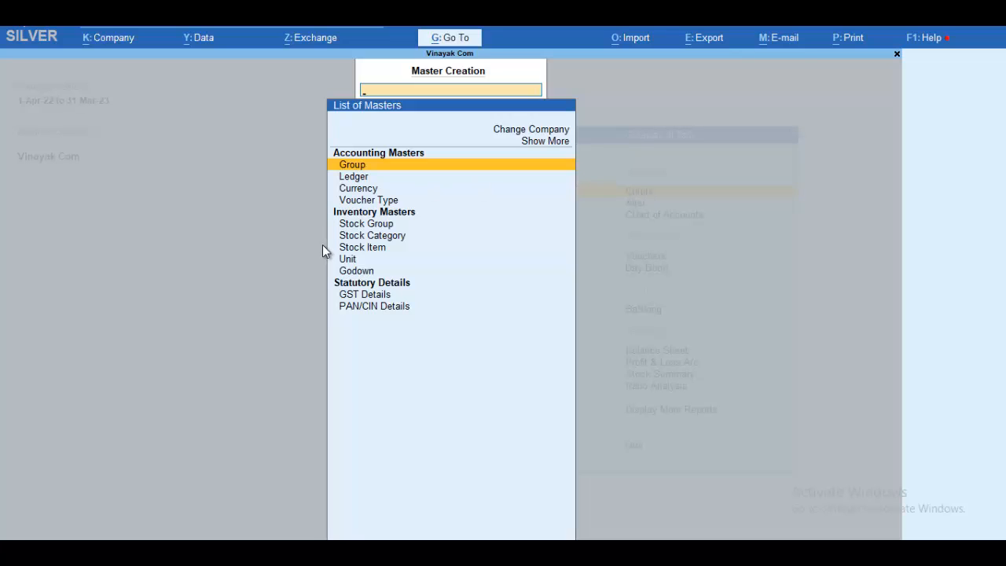
{"action": "left_click", "coordinate": [377, 226]}
{"action": "left_click", "coordinate": [378, 226]}
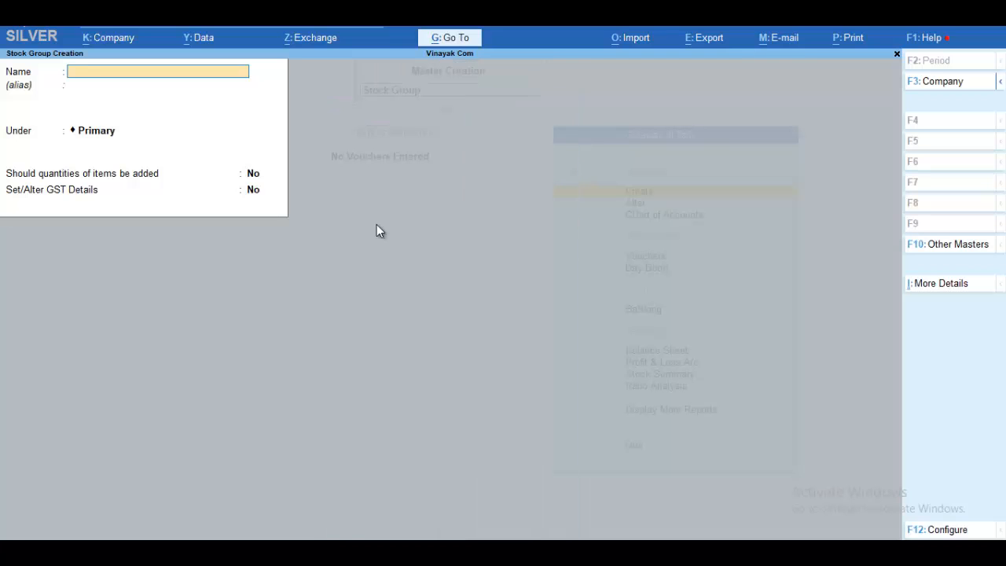
{"action": "type", "text": "Lux"}
{"action": "key", "text": "Return"}
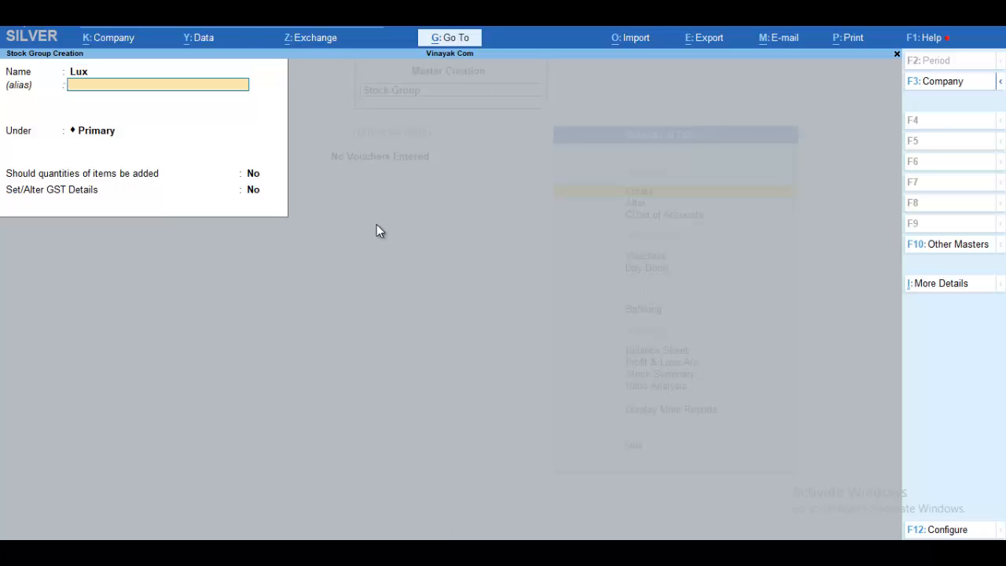
{"action": "key", "text": "Return"}
{"action": "key", "text": "Return"}
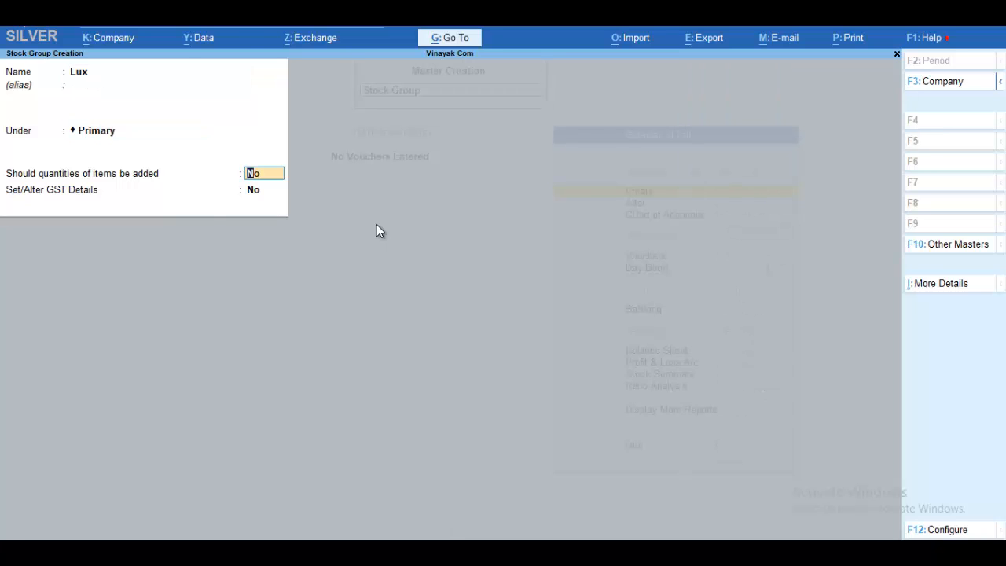
{"action": "key", "text": "Return"}
{"action": "key", "text": "Return"}
{"action": "key", "text": "Return"}
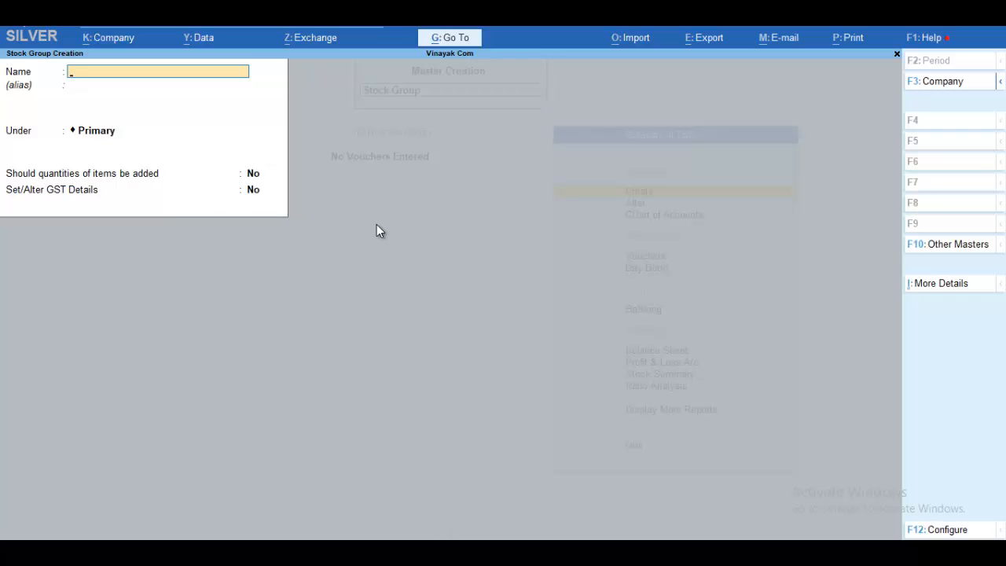
{"action": "key", "text": "Escape"}
{"action": "key", "text": "Return"}
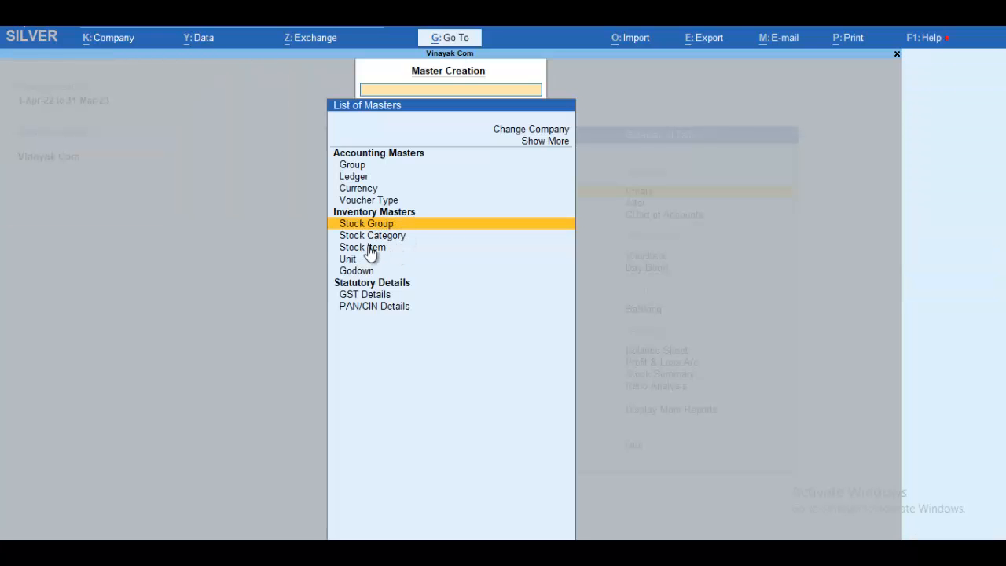
Step: Start a new stock item named Lux 100 Gram and place it under the Lux stock group
{"action": "left_click", "coordinate": [370, 249]}
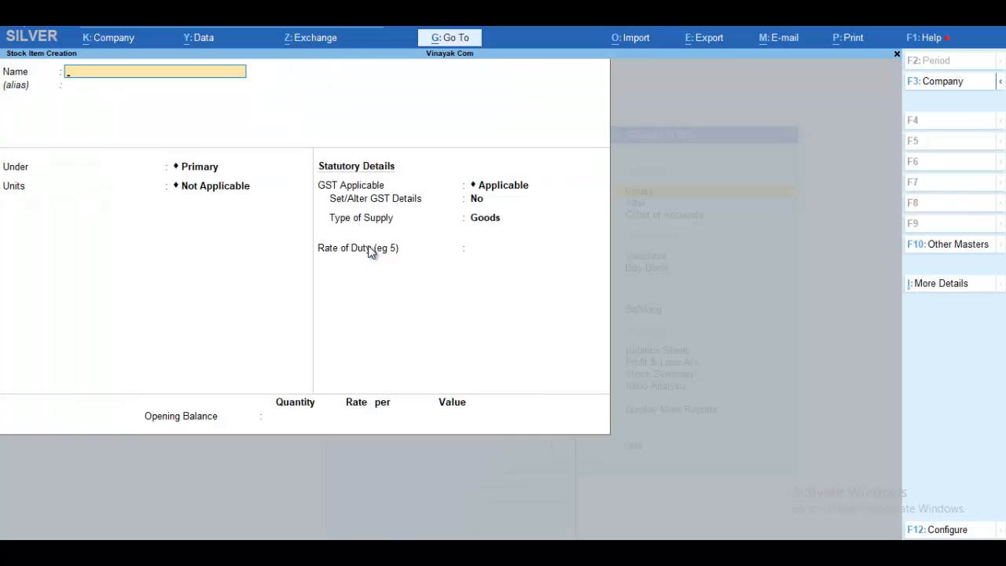
{"action": "type", "text": "Lux 100 Gram"}
{"action": "key", "text": "Return"}
{"action": "key", "text": "Return"}
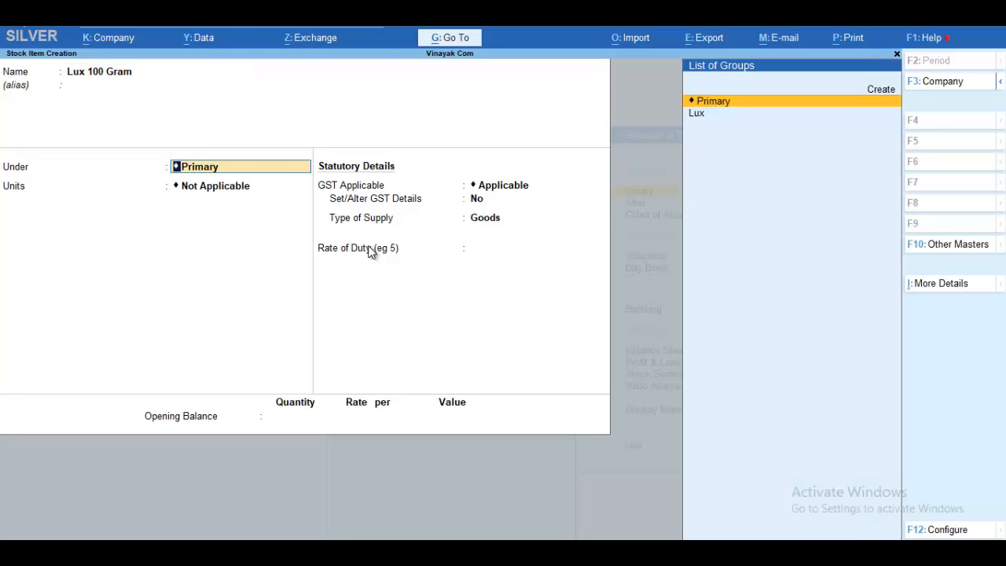
{"action": "key", "text": "Down"}
{"action": "key", "text": "Return"}
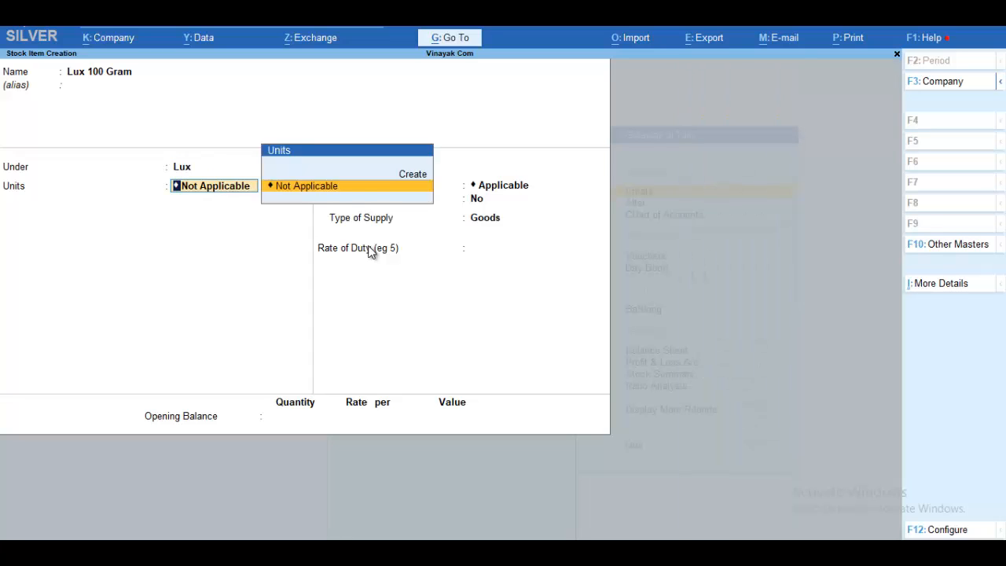
Step: Start a new simple unit with the symbol pcs from the stock item's units, leaving the formal name empty
{"action": "key", "text": "Return"}
{"action": "key", "text": "BackSpace"}
{"action": "key", "text": "alt"}
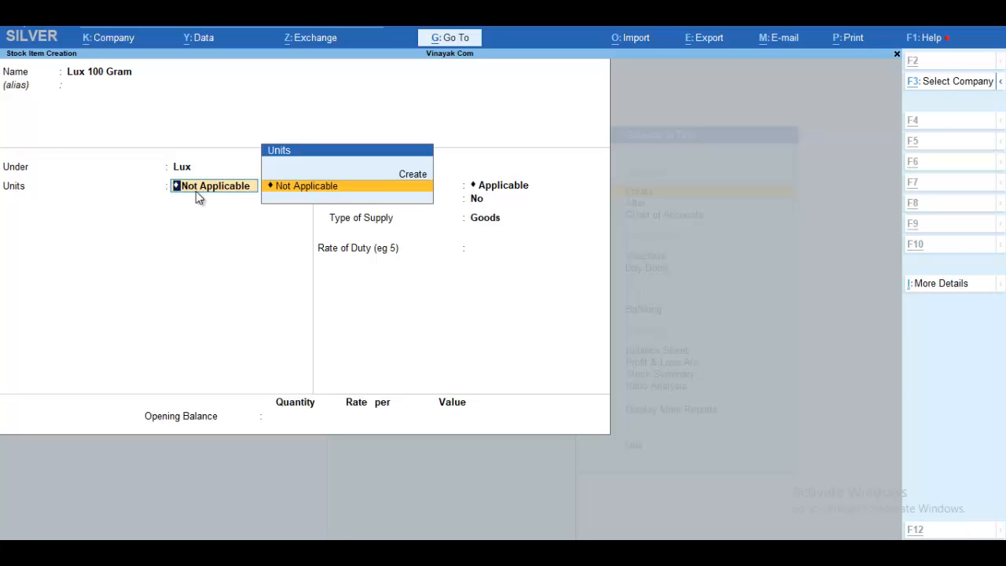
{"action": "key", "text": "alt+c"}
{"action": "type", "text": "pcs"}
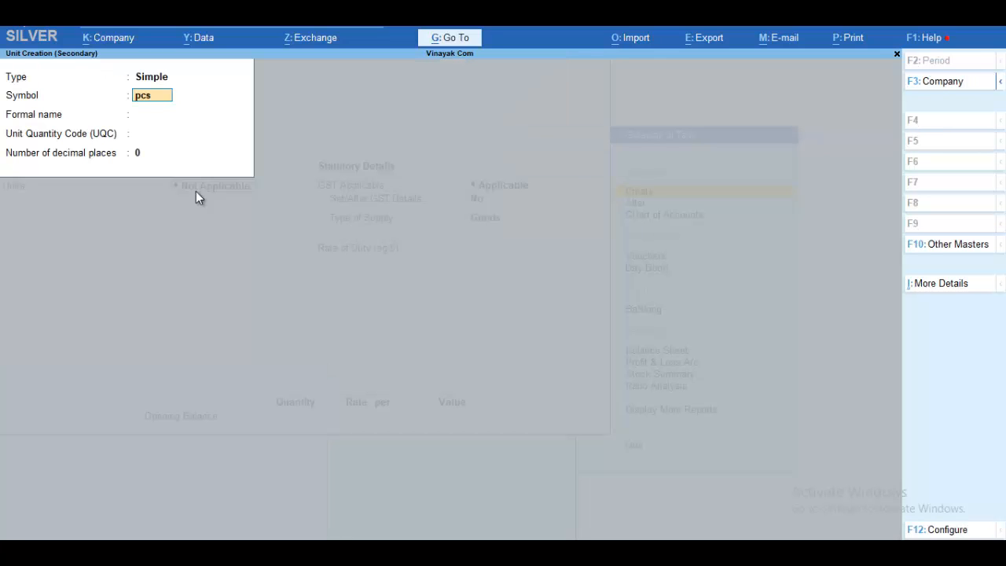
{"action": "key", "text": "Return"}
{"action": "key", "text": "Return"}
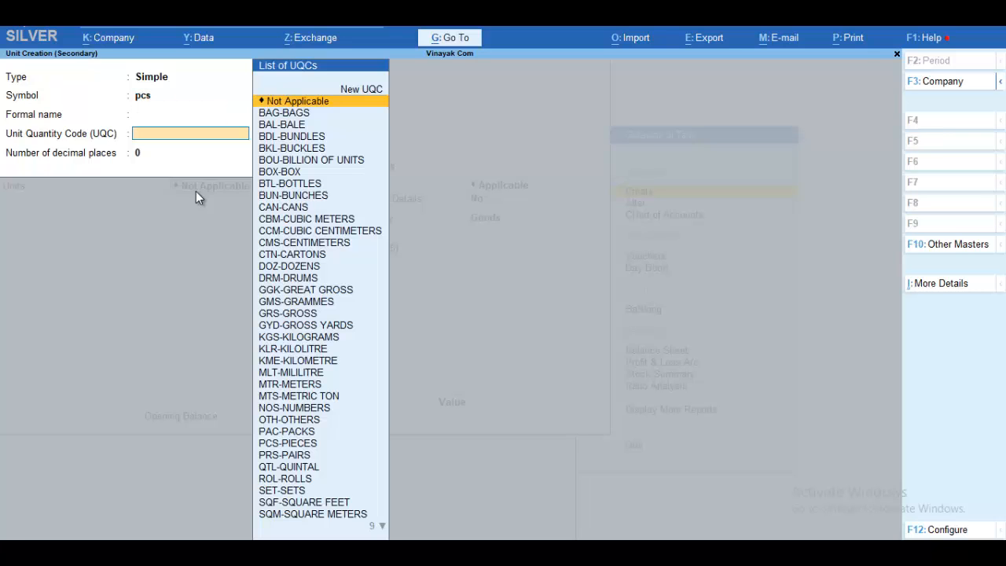
Step: Assign the unit quantity code PCS-PIECES with 0 decimal places, save the unit and use it for the item
{"action": "type", "text": "p"}
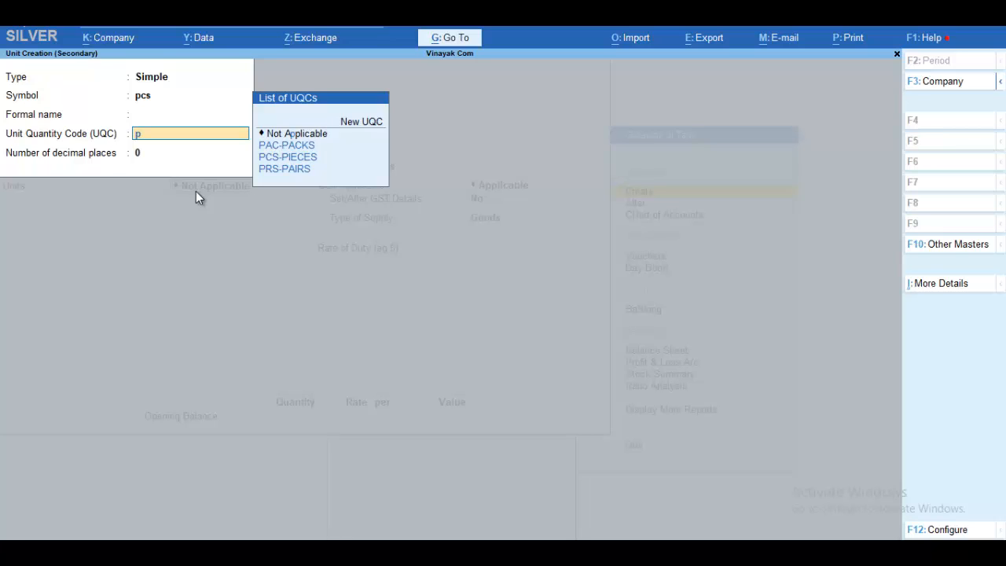
{"action": "key", "text": "Down"}
{"action": "key", "text": "Down"}
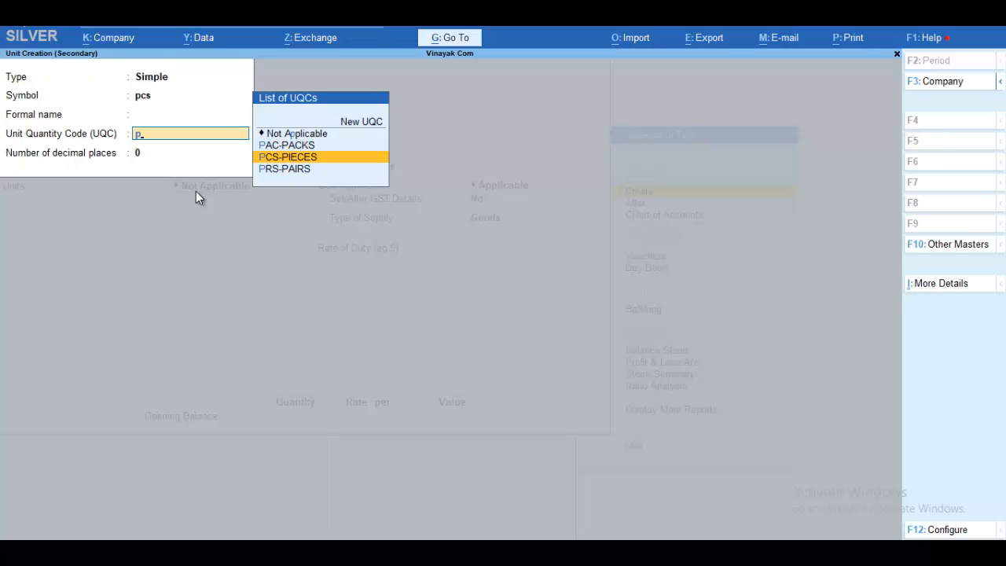
{"action": "key", "text": "Return"}
{"action": "key", "text": "Return"}
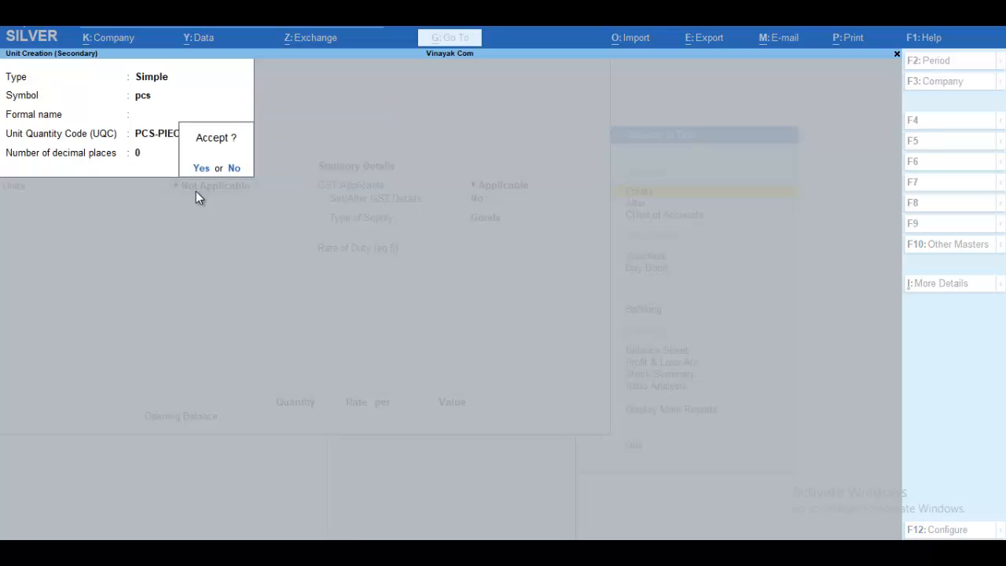
{"action": "key", "text": "Return"}
{"action": "key", "text": "Return"}
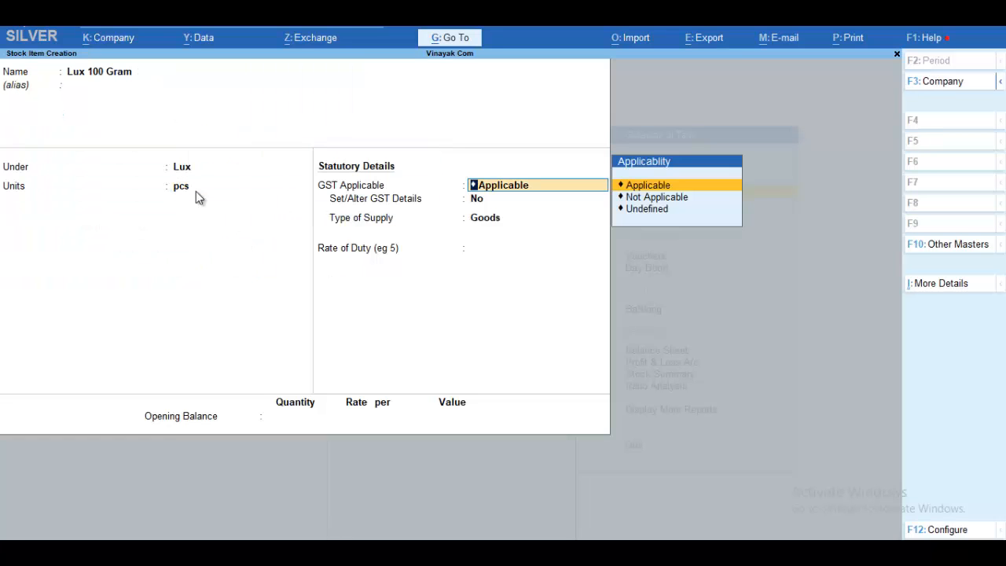
Step: Keep Lux 100 Gram GST applicable without altering GST details, with Goods as supply type and a duty rate of 0
{"action": "key", "text": "Return"}
{"action": "key", "text": "Return"}
{"action": "key", "text": "Return"}
{"action": "key", "text": "Return"}
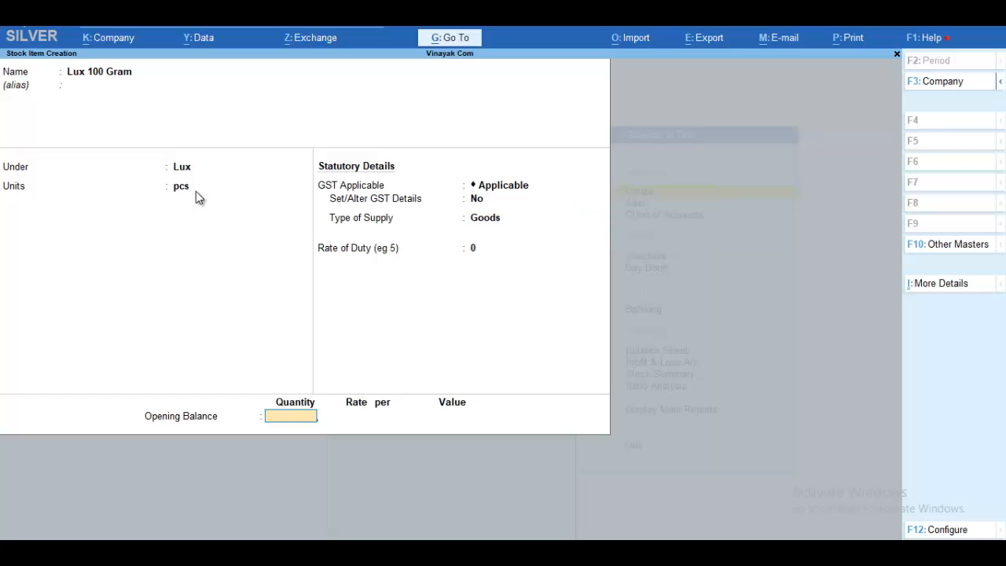
Step: Enter an opening balance of 3400 pcs at a rate of 67 per pcs and save the Lux 100 Gram item
{"action": "type", "text": "3400"}
{"action": "key", "text": "Return"}
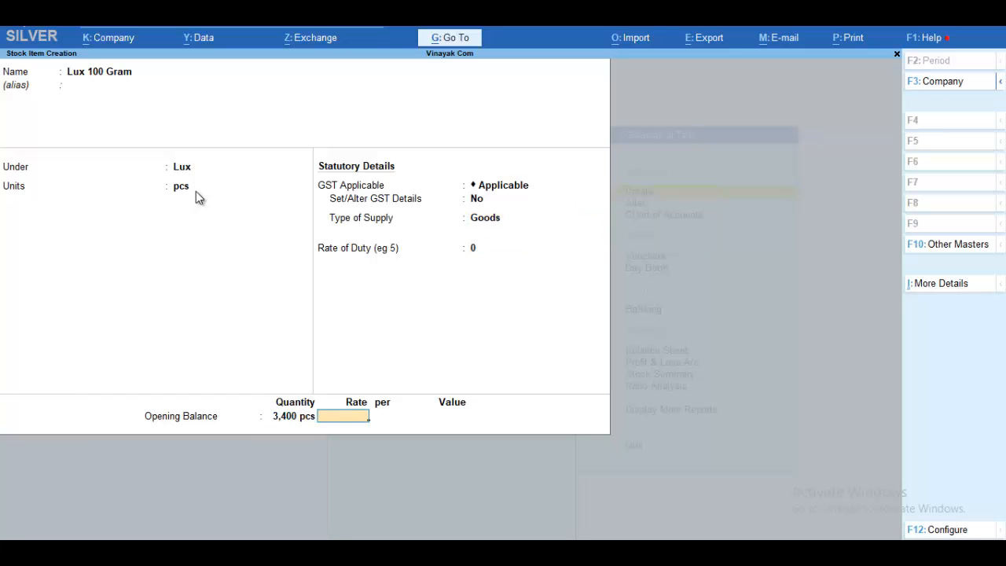
{"action": "type", "text": "67"}
{"action": "key", "text": "Return"}
{"action": "key", "text": "Return"}
{"action": "key", "text": "Return"}
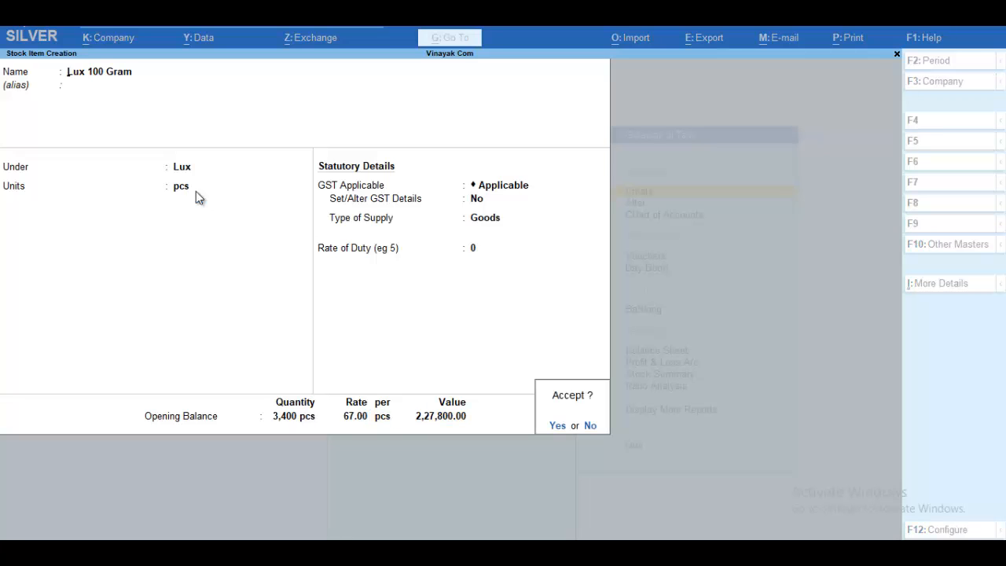
{"action": "key", "text": "Return"}
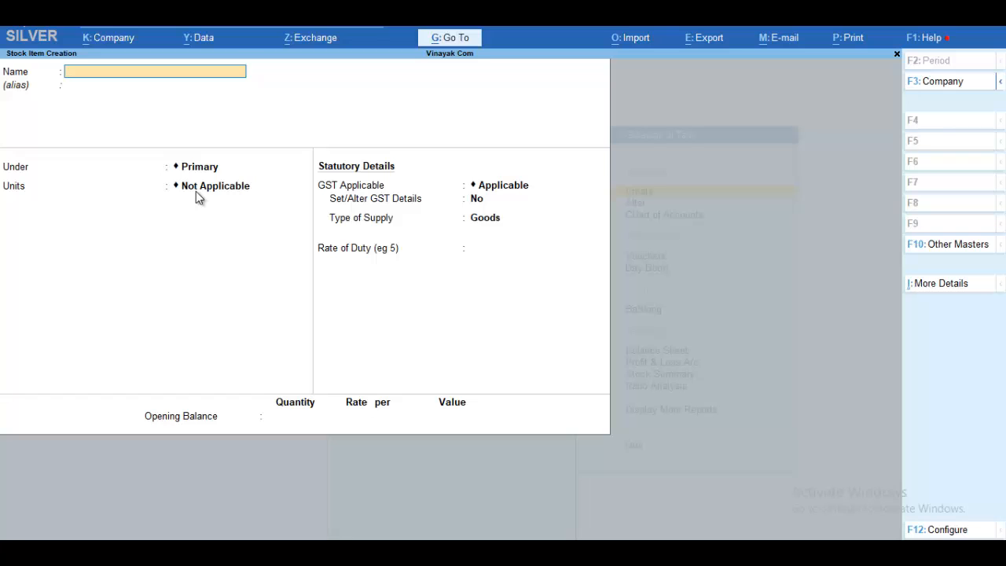
Step: Start another stock item named Lux 50 Gram under the Lux group with pcs as its unit
{"action": "type", "text": "Lux 50 Gram"}
{"action": "key", "text": "Return"}
{"action": "key", "text": "Return"}
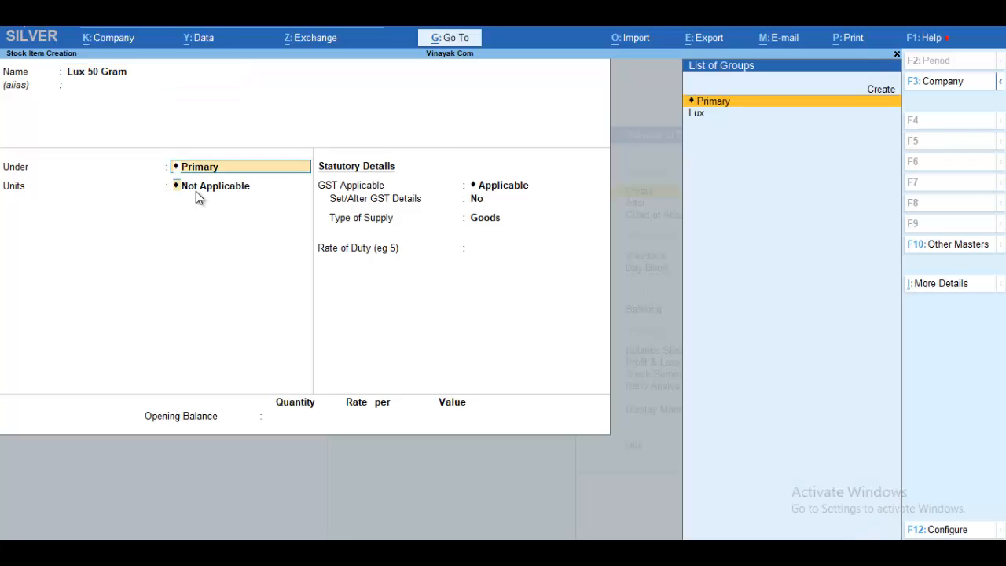
{"action": "key", "text": "Return"}
{"action": "key", "text": "BackSpace"}
{"action": "key", "text": "Down"}
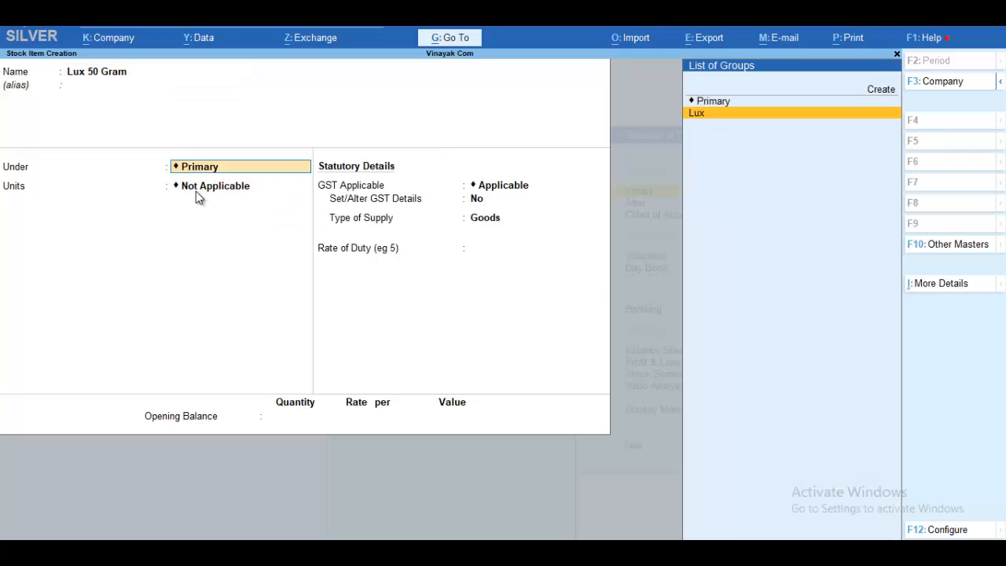
{"action": "key", "text": "Return"}
{"action": "key", "text": "Return"}
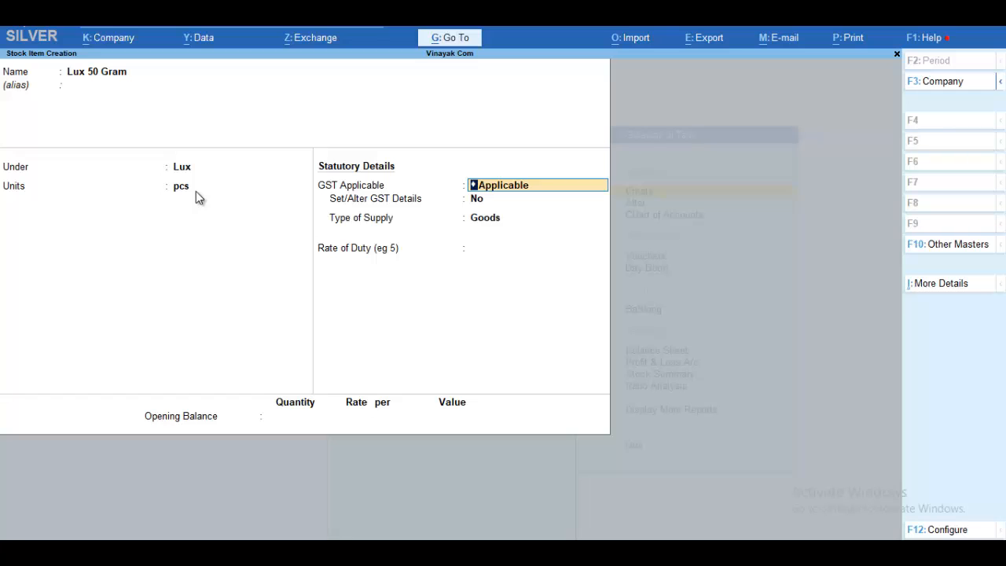
Step: Keep the default statutory details for Lux 50 Gram: GST applicable, no GST alteration, supply type Goods, duty rate 0
{"action": "key", "text": "Return"}
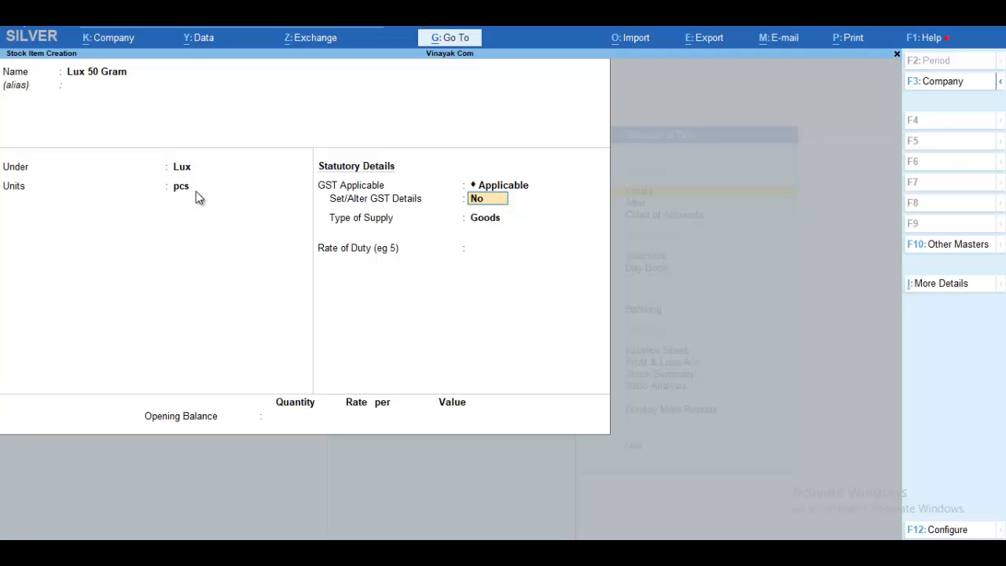
{"action": "key", "text": "Return"}
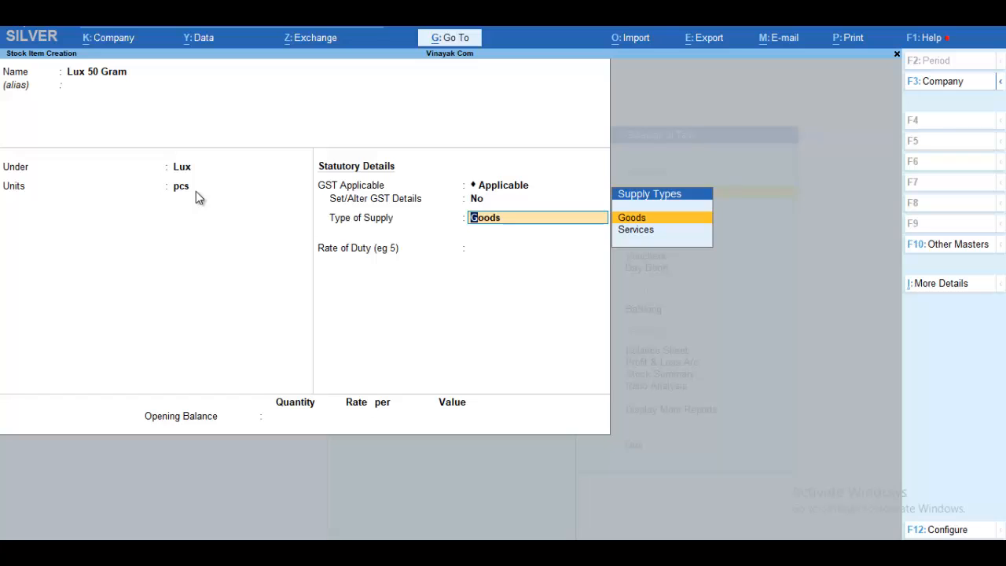
{"action": "key", "text": "Return"}
{"action": "key", "text": "Return"}
Step: Enter an opening balance of 4500 pcs at a rate of 10, save Lux 50 Gram and return to the Gateway of Tally
{"action": "type", "text": "4500"}
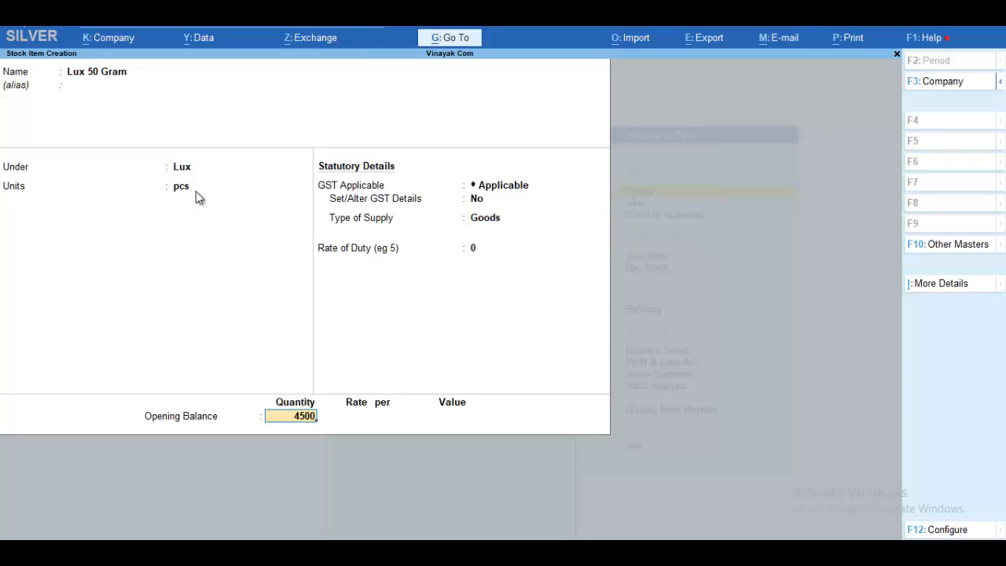
{"action": "key", "text": "Return"}
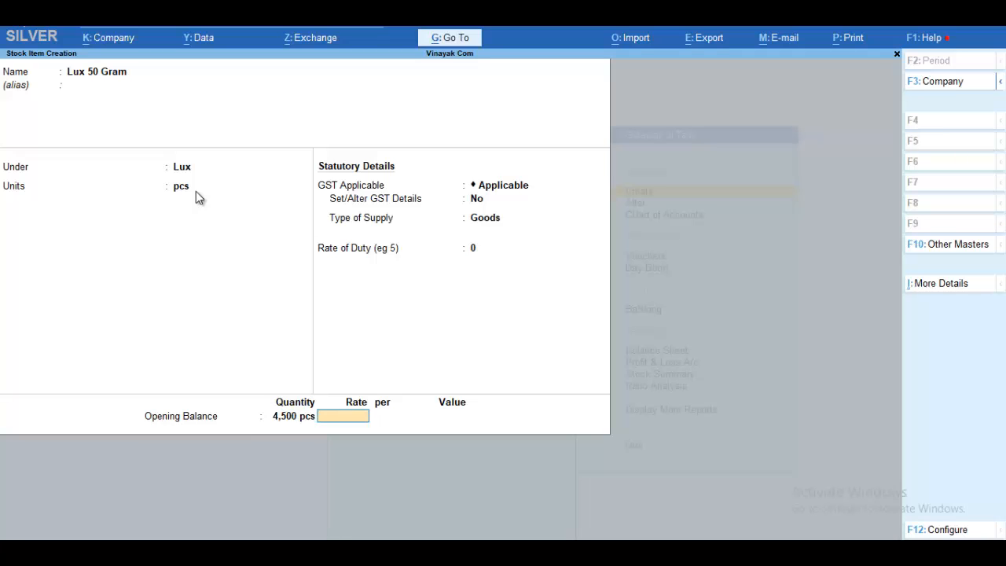
{"action": "type", "text": "2"}
{"action": "key", "text": "BackSpace"}
{"action": "type", "text": "10"}
{"action": "key", "text": "Return"}
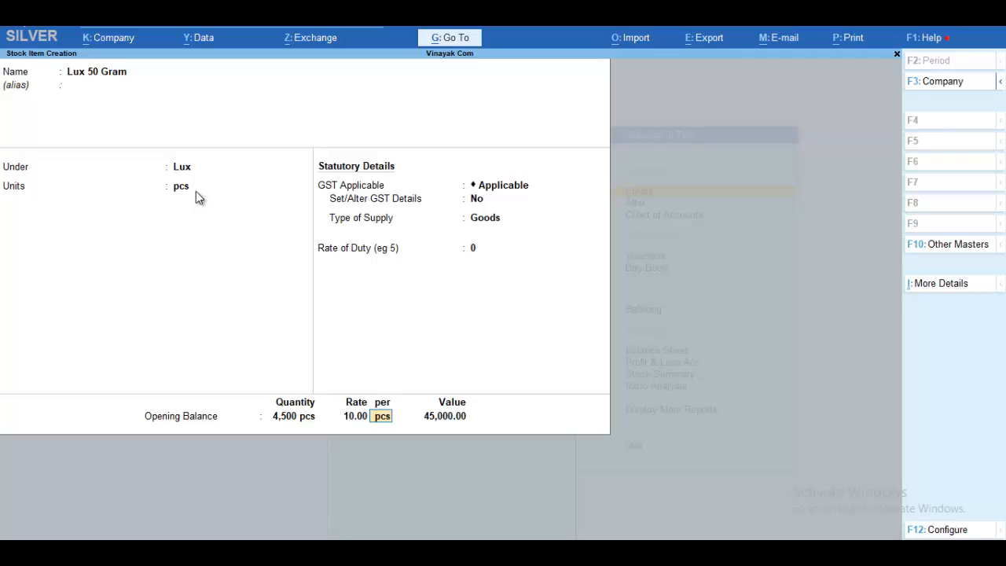
{"action": "key", "text": "Return"}
{"action": "key", "text": "Return"}
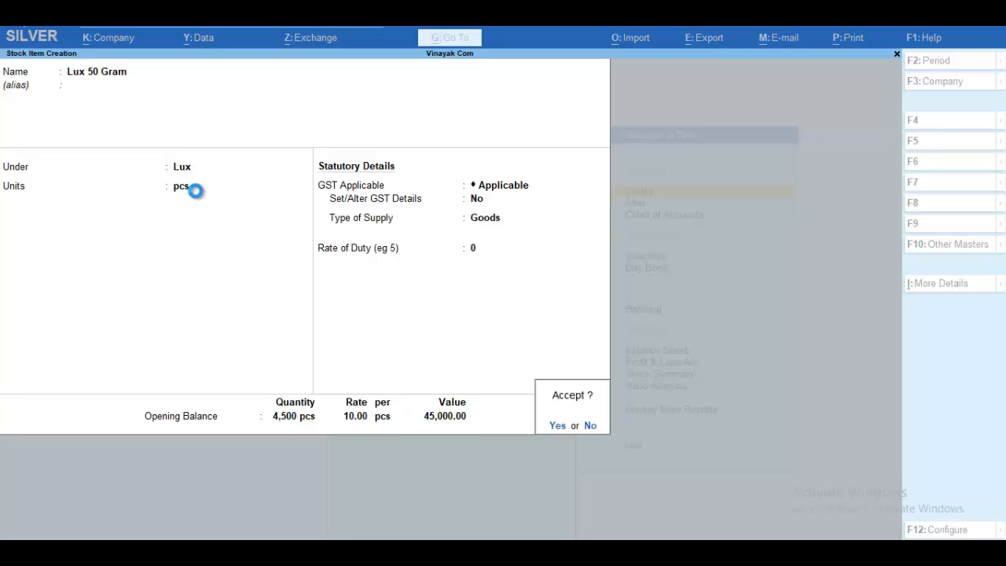
{"action": "key", "text": "Return"}
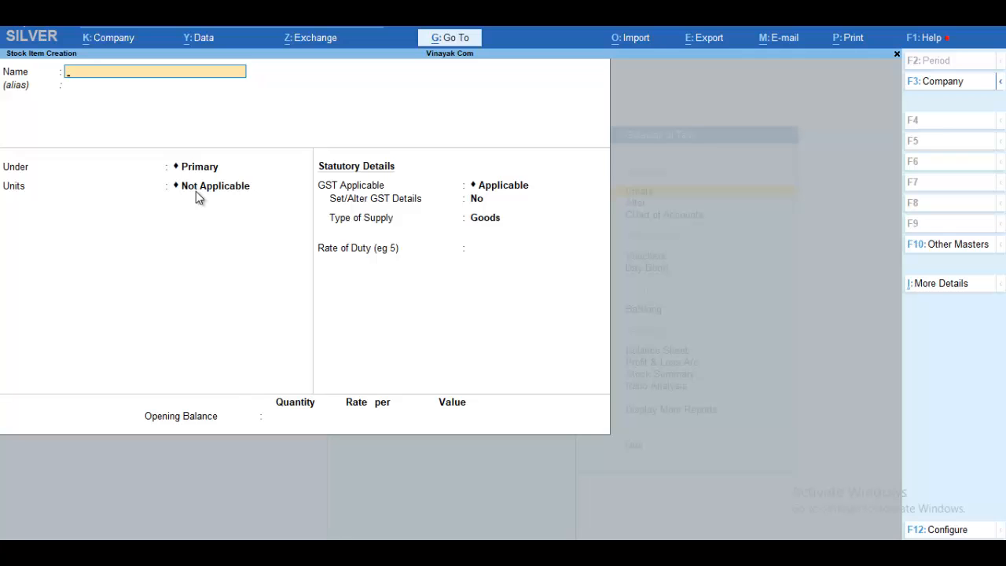
{"action": "key", "text": "Escape"}
{"action": "key", "text": "Return"}
{"action": "key", "text": "Escape"}
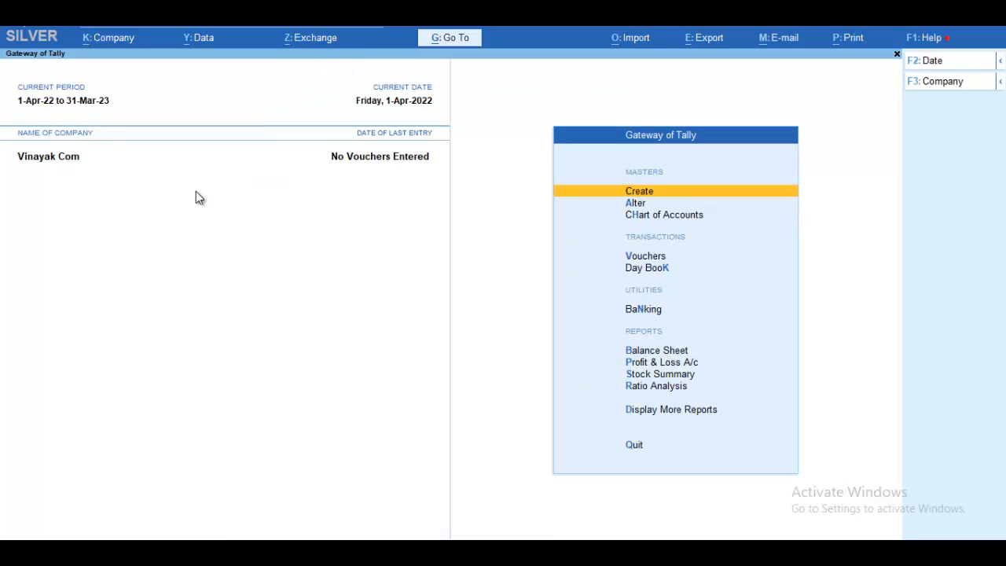
Step: Start a new ledger named Purchase and place it under the Purchase Accounts group
{"action": "key", "text": "Return"}
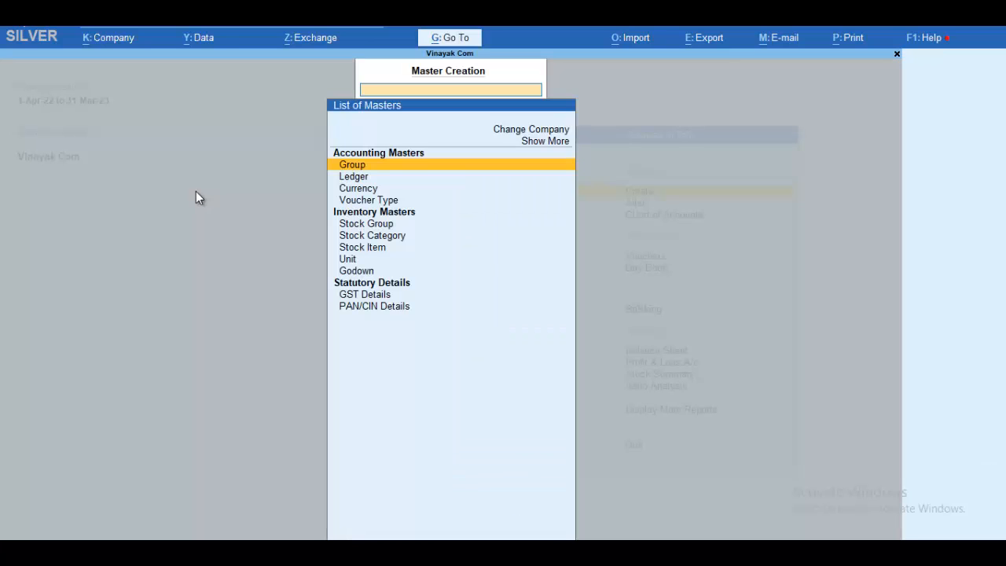
{"action": "key", "text": "Down"}
{"action": "key", "text": "Return"}
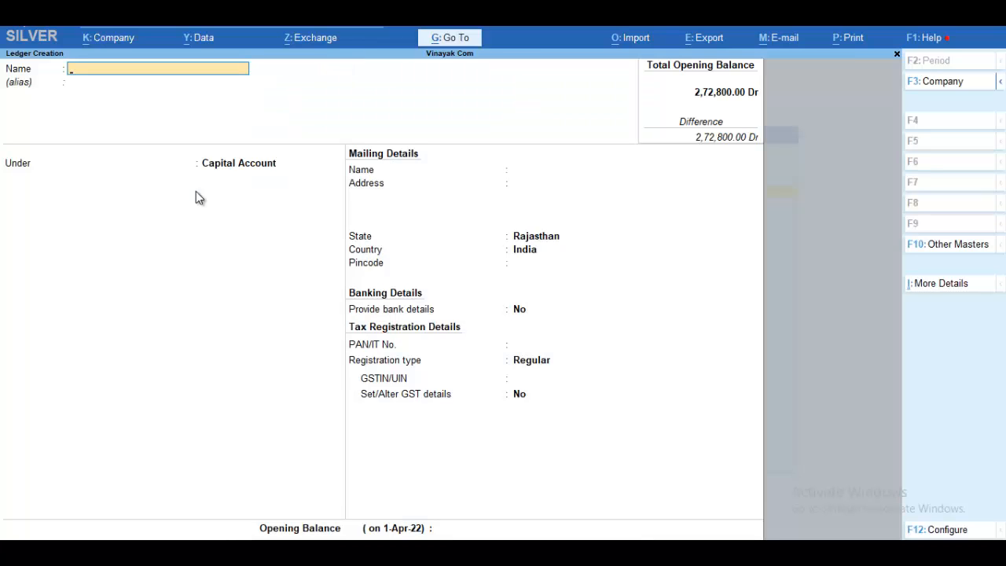
{"action": "type", "text": "Purchase"}
{"action": "key", "text": "Return"}
{"action": "key", "text": "Return"}
{"action": "type", "text": "Pu"}
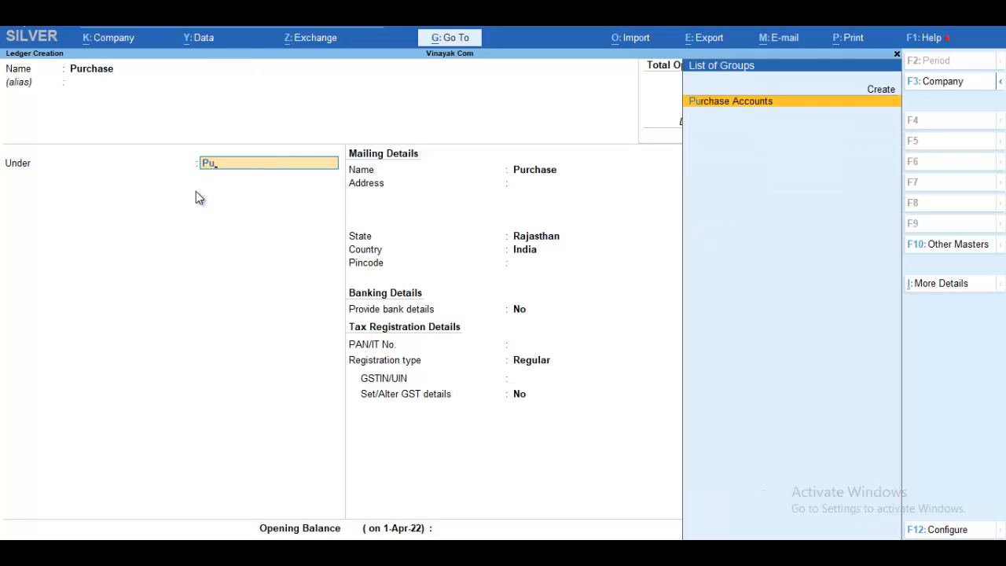
{"action": "key", "text": "Return"}
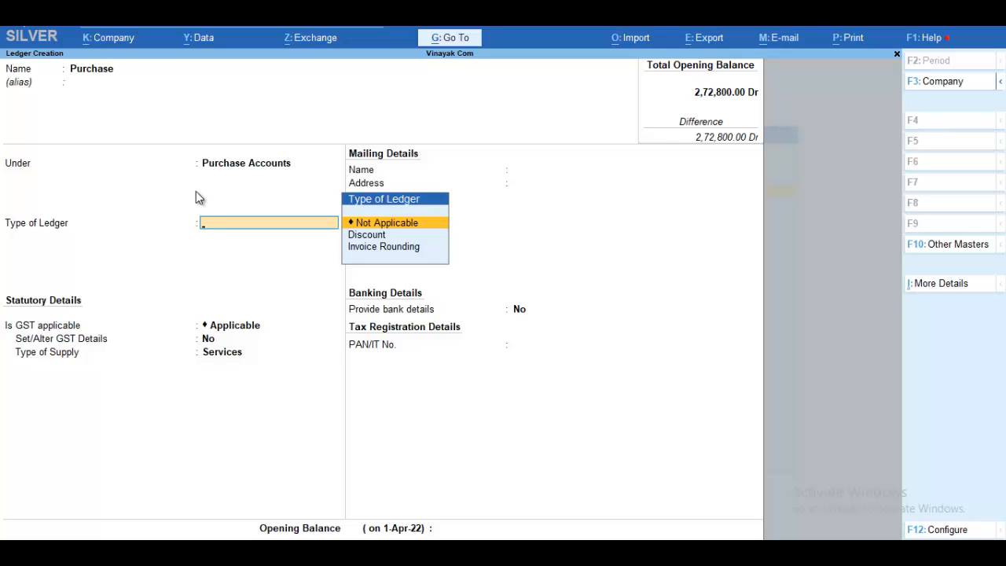
Step: Keep the Purchase ledger's type Not Applicable, GST Applicable, no GST alteration and supply type Services, and save it
{"action": "key", "text": "Return"}
{"action": "key", "text": "Return"}
{"action": "key", "text": "Return"}
{"action": "key", "text": "Return"}
{"action": "key", "text": "Return"}
{"action": "key", "text": "Return"}
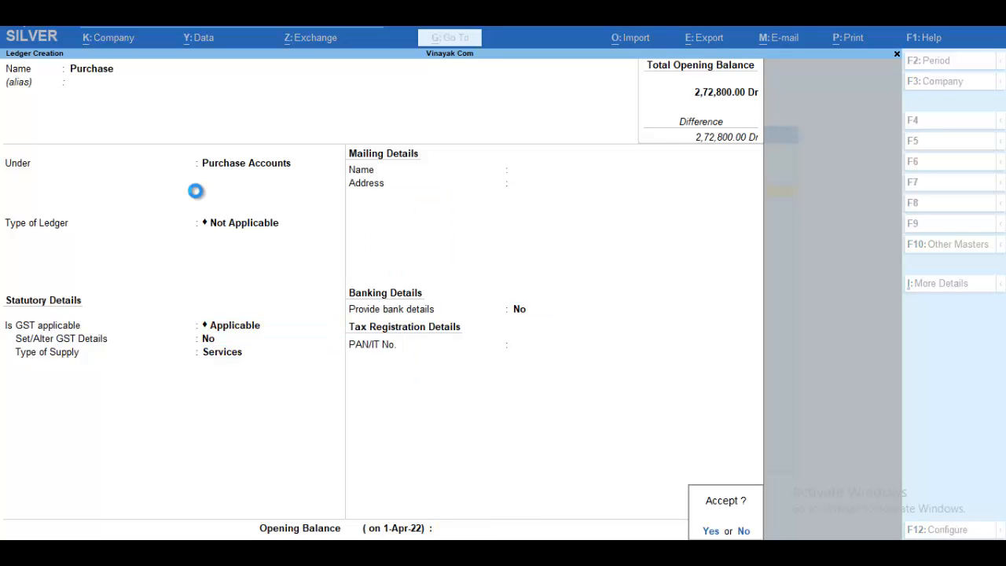
{"action": "key", "text": "Return"}
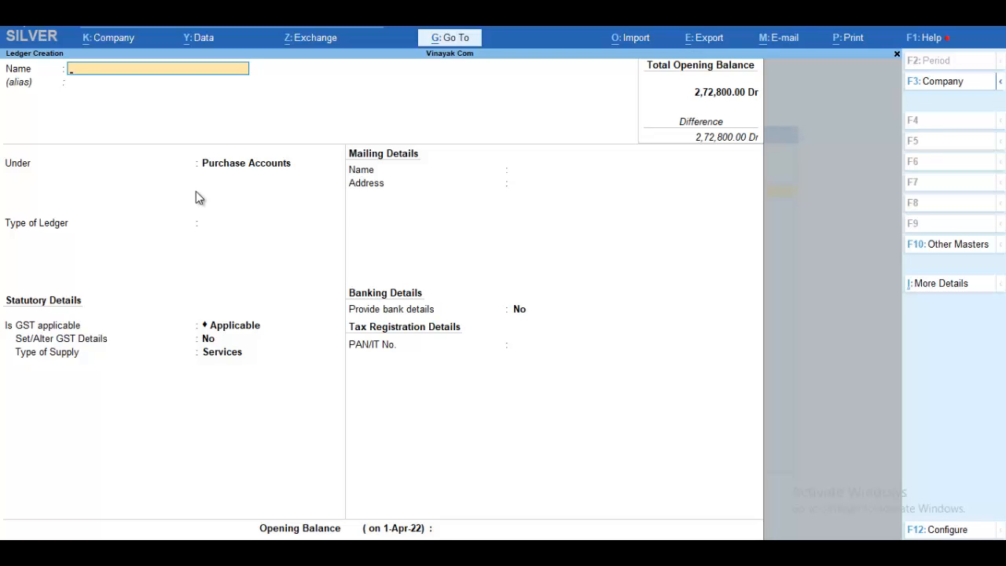
Step: Start a ledger with the supplier's name under Sundry Creditors, maintaining balances bill-by-bill
{"action": "type", "text": "Chetan"}
{"action": "key", "text": "Return"}
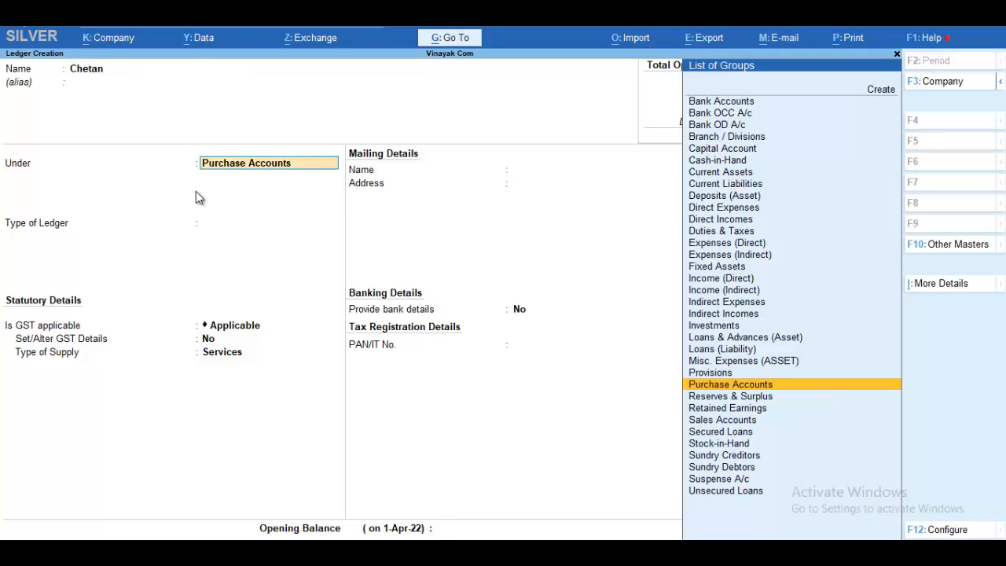
{"action": "type", "text": "Su"}
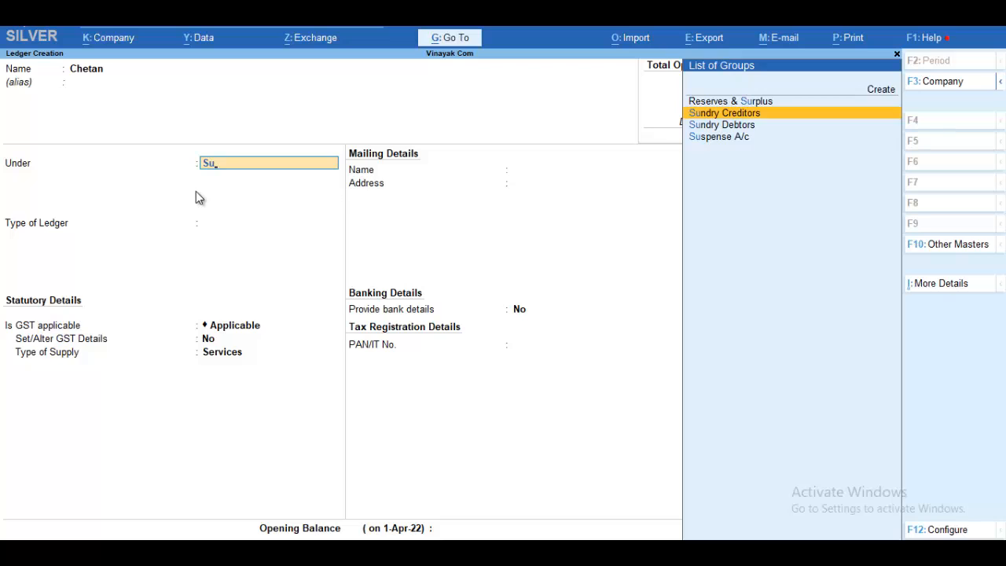
{"action": "key", "text": "Return"}
{"action": "key", "text": "Return"}
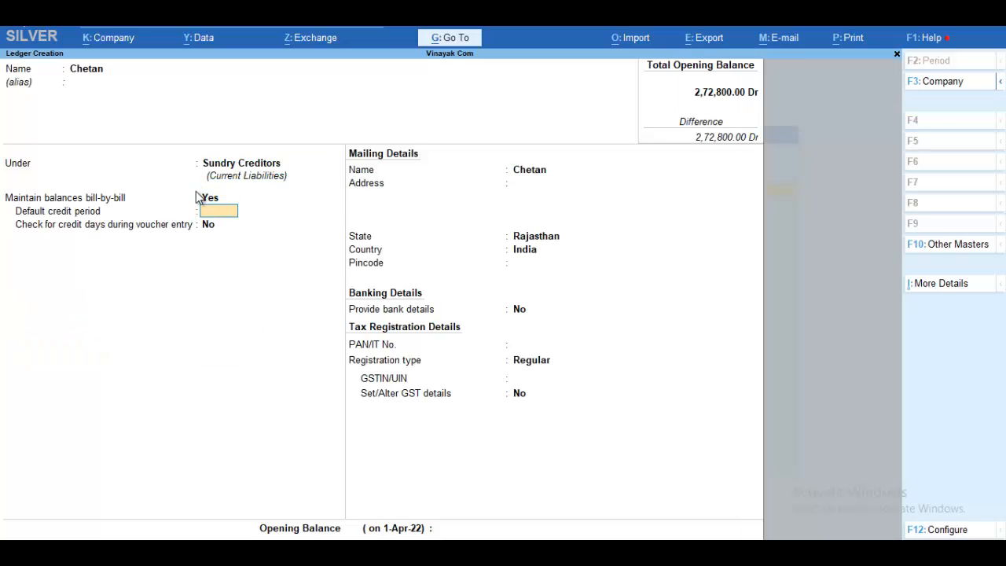
Step: Keep the supplier ledger's credit period and address blank, state Rajasthan, country India and bank details No
{"action": "key", "text": "Return"}
{"action": "key", "text": "Return"}
{"action": "key", "text": "Return"}
{"action": "key", "text": "Return"}
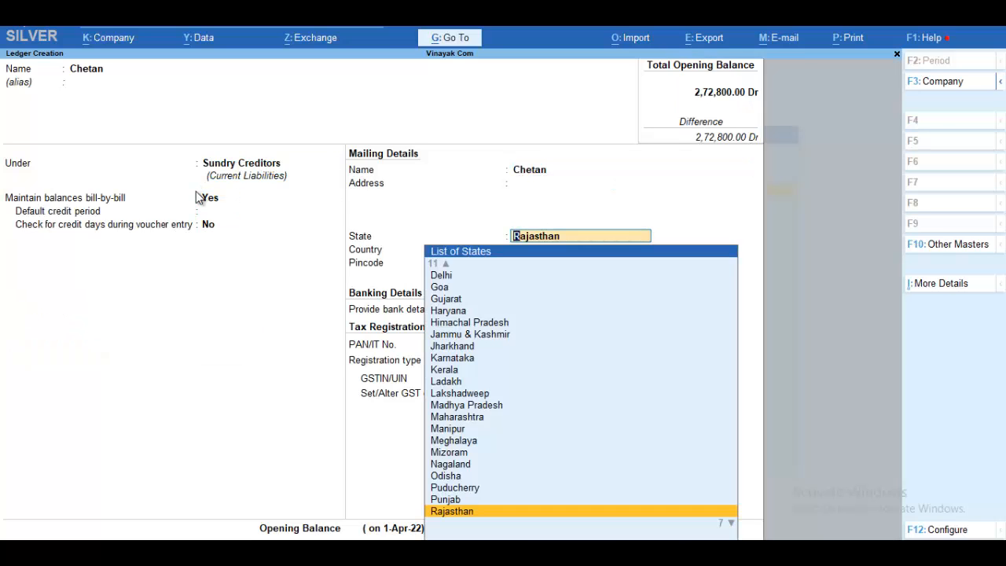
{"action": "key", "text": "Return"}
{"action": "key", "text": "Return"}
{"action": "key", "text": "Return"}
{"action": "key", "text": "Return"}
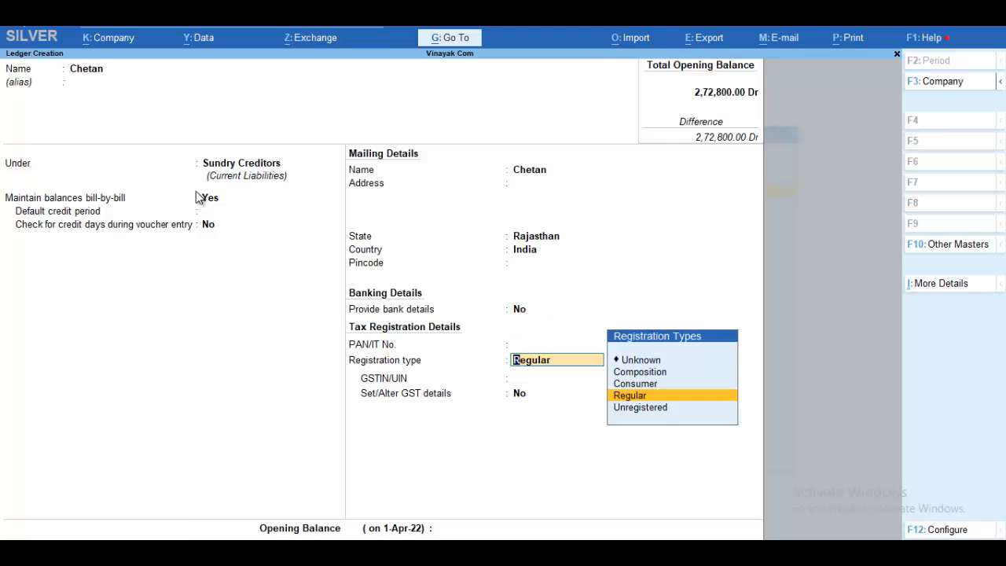
Step: Keep the supplier's registration type Regular with GSTIN blank and no GST alteration, and save the ledger without an opening balance
{"action": "key", "text": "Return"}
{"action": "key", "text": "Return"}
{"action": "key", "text": "Return"}
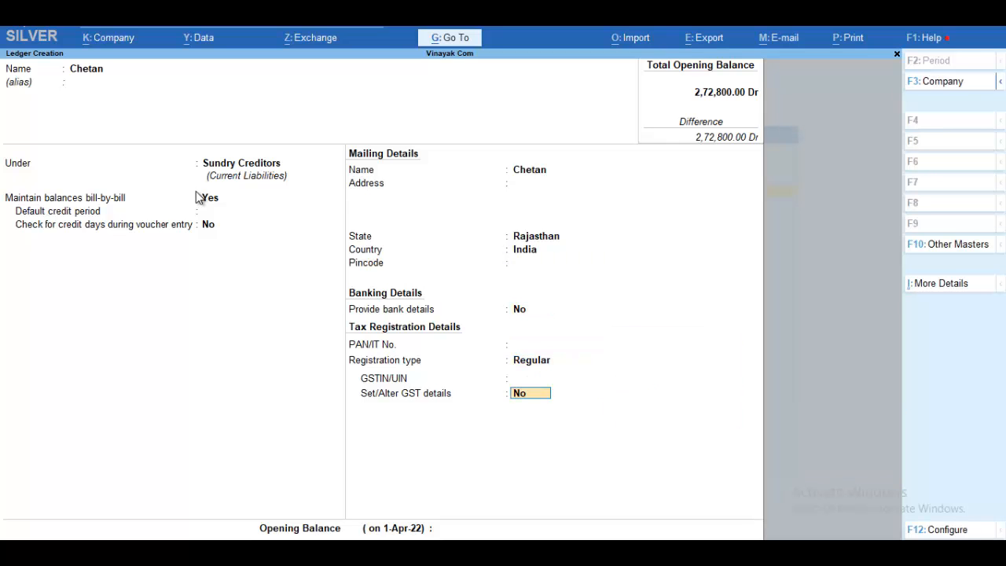
{"action": "key", "text": "Return"}
{"action": "key", "text": "Return"}
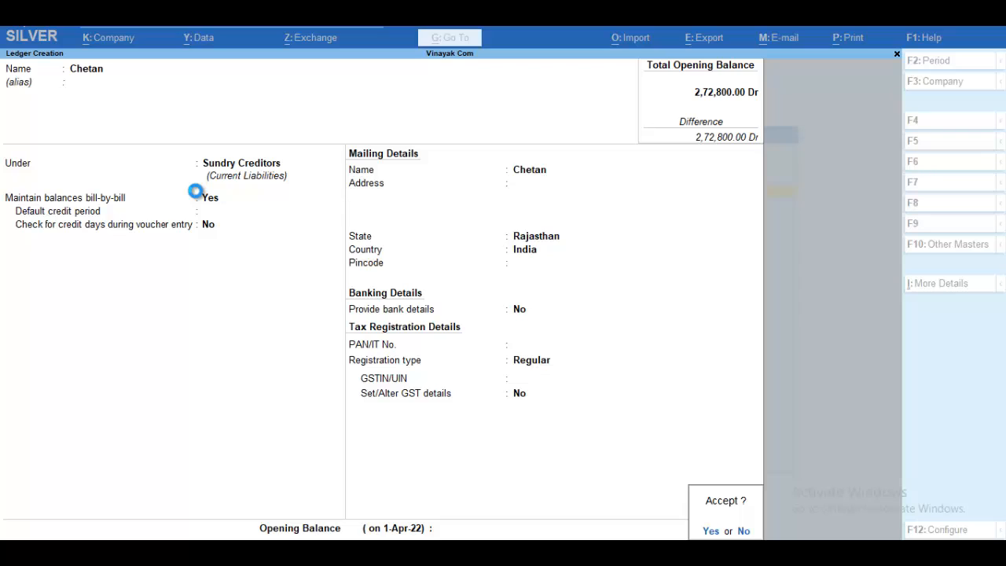
{"action": "key", "text": "Return"}
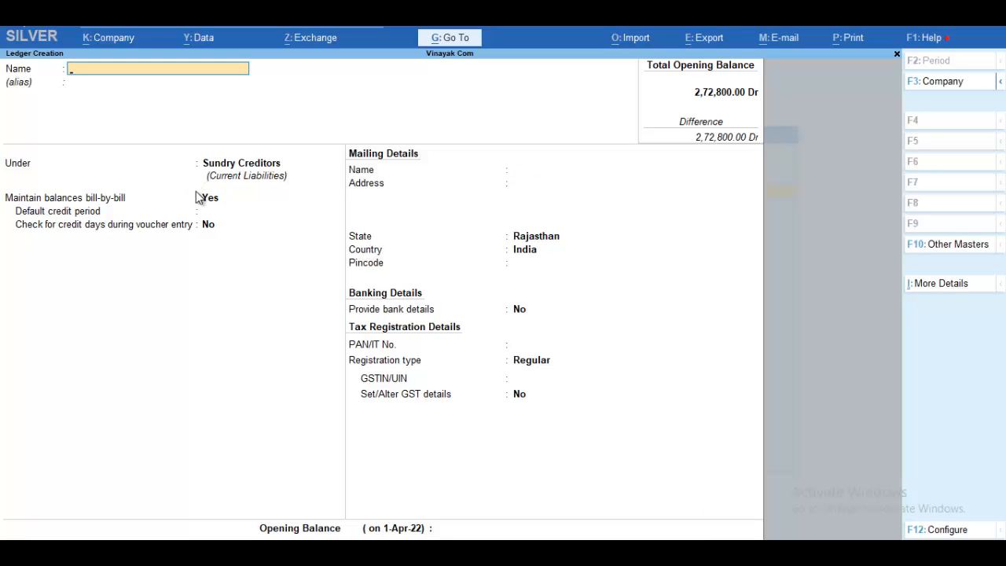
Step: Start a new ledger named Sales and place it under the Sales Accounts group
{"action": "type", "text": "Sales"}
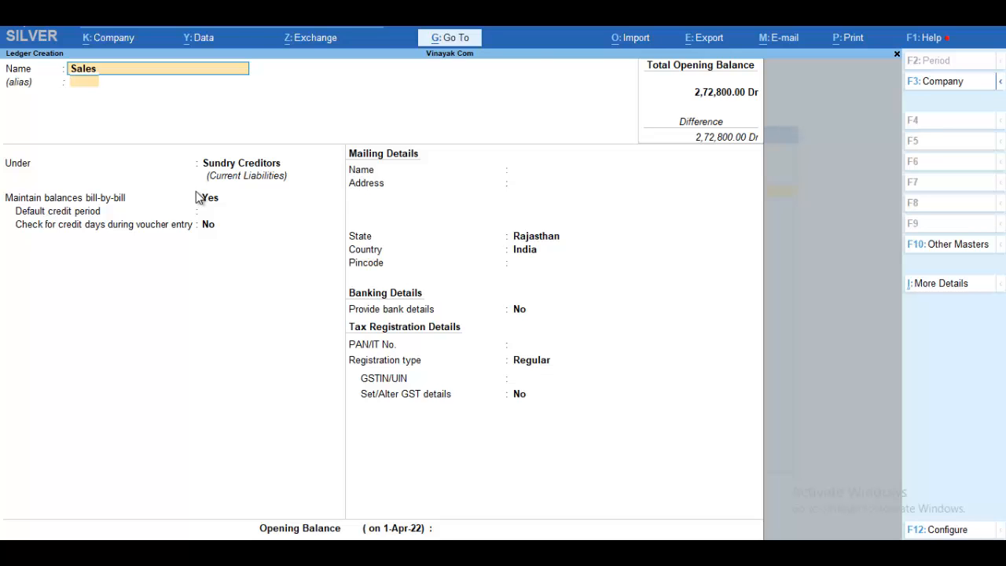
{"action": "key", "text": "Return"}
{"action": "type", "text": "Sa"}
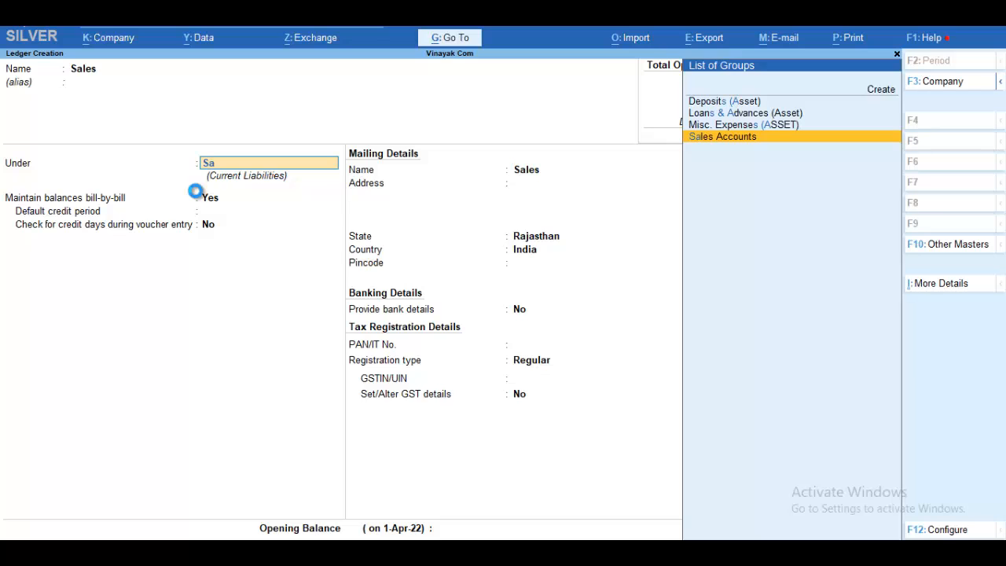
{"action": "key", "text": "Return"}
Step: Keep the Sales ledger's type Not Applicable, GST Applicable, no GST alteration and supply type Services, and save it
{"action": "key", "text": "Return"}
{"action": "key", "text": "Return"}
{"action": "key", "text": "Return"}
{"action": "key", "text": "Return"}
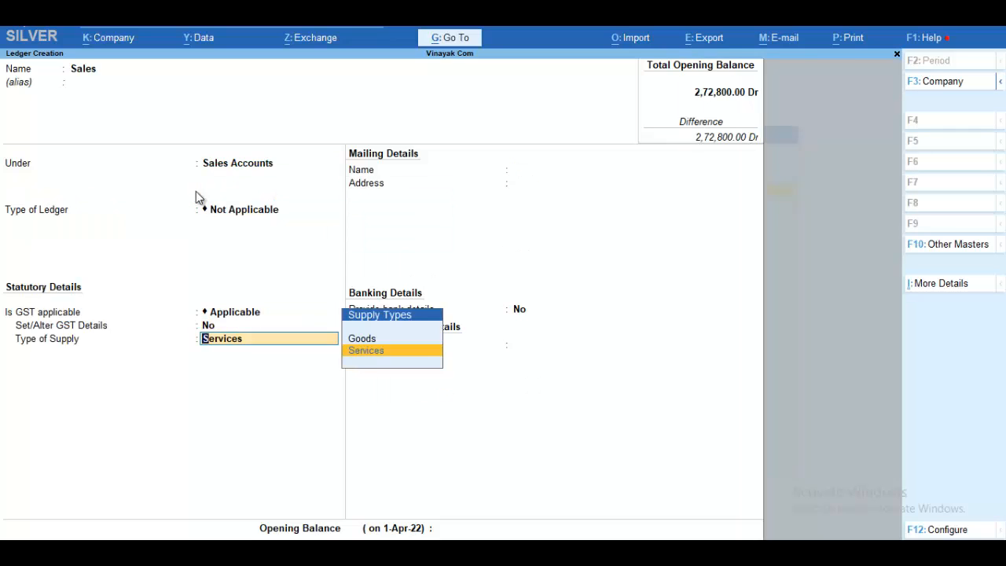
{"action": "key", "text": "Return"}
{"action": "key", "text": "Return"}
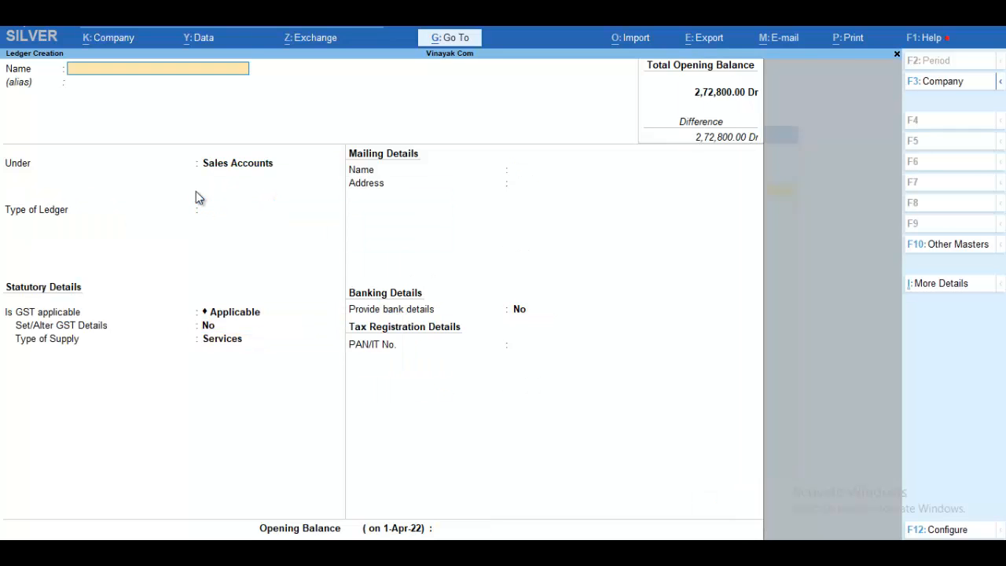
Step: Start a ledger with the customer's name under Sundry Debtors, maintaining balances bill-by-bill
{"action": "type", "text": "Deep"}
{"action": "key", "text": "Return"}
{"action": "key", "text": "Return"}
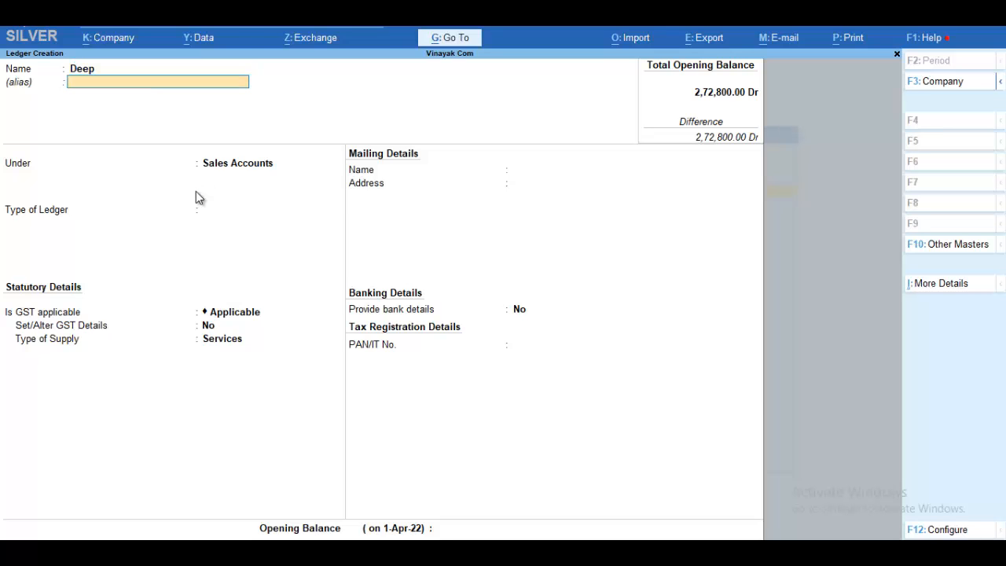
{"action": "type", "text": "Su"}
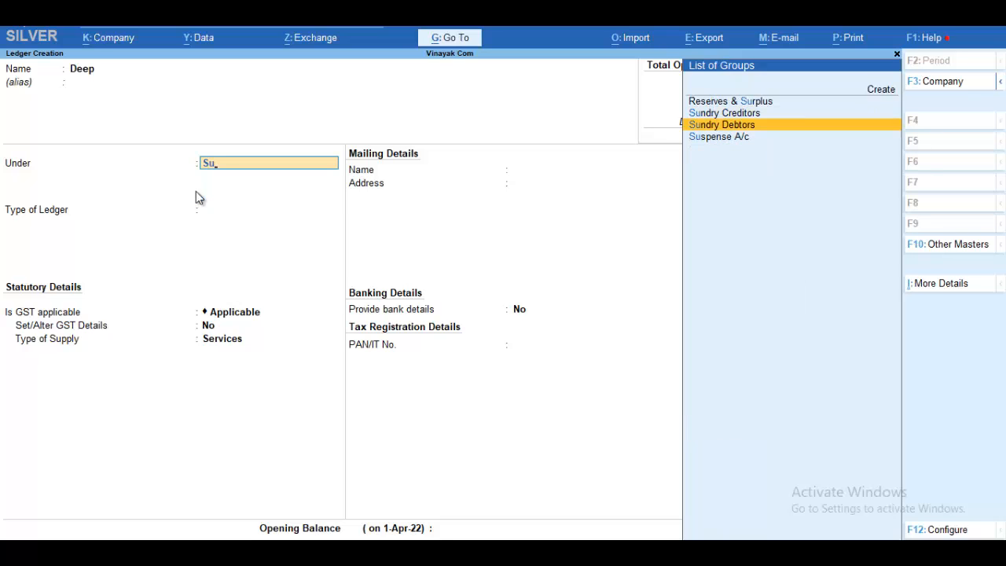
{"action": "key", "text": "Return"}
{"action": "key", "text": "Return"}
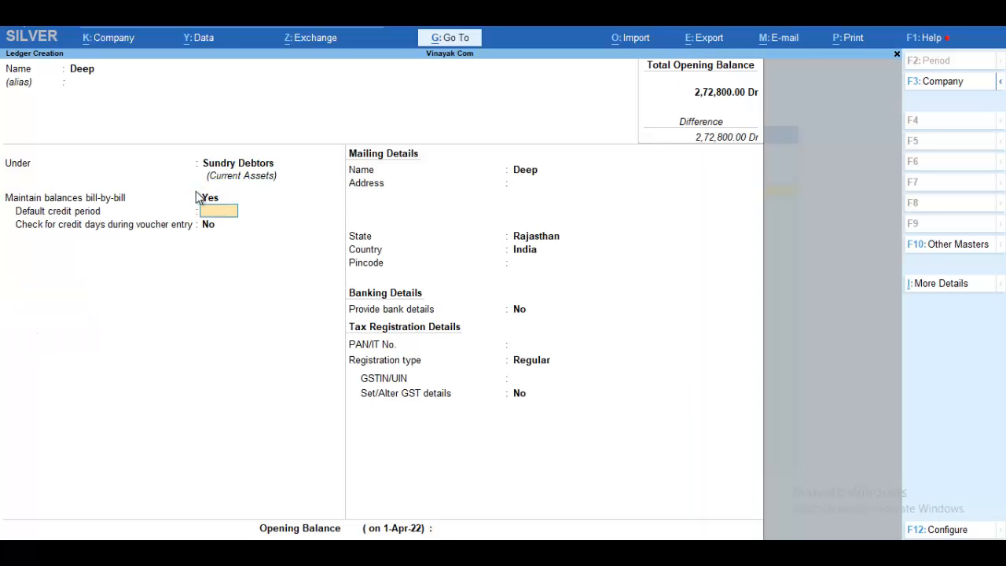
Step: Keep the customer ledger's credit period, address and pincode blank, state Rajasthan, country India and bank details No
{"action": "key", "text": "Return"}
{"action": "key", "text": "Return"}
{"action": "key", "text": "Return"}
{"action": "key", "text": "Return"}
{"action": "key", "text": "Return"}
{"action": "key", "text": "Return"}
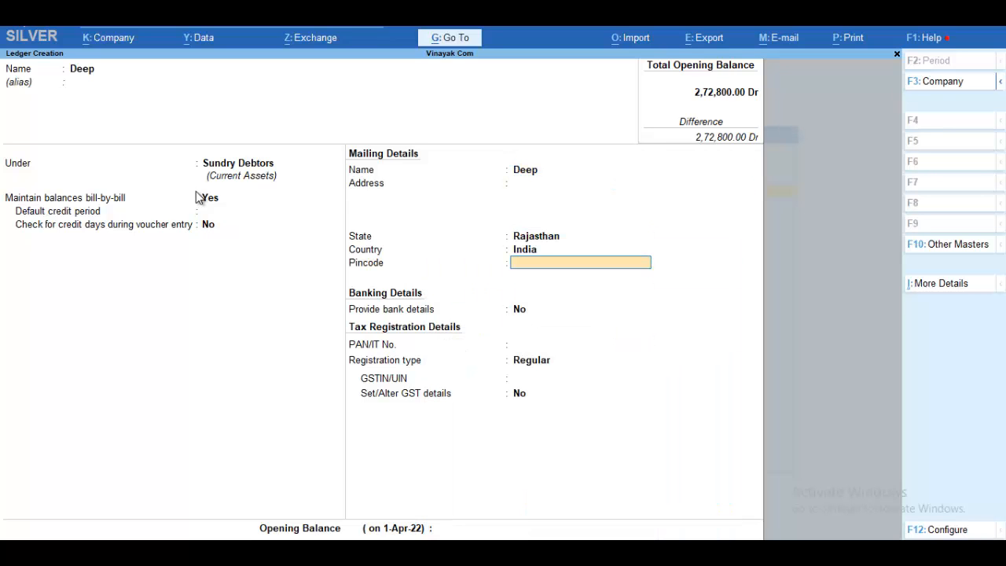
{"action": "key", "text": "Return"}
{"action": "key", "text": "Return"}
Step: Keep the customer's registration type Regular with GSTIN blank and no GST alteration, and save the ledger without an opening balance
{"action": "key", "text": "Return"}
{"action": "key", "text": "Return"}
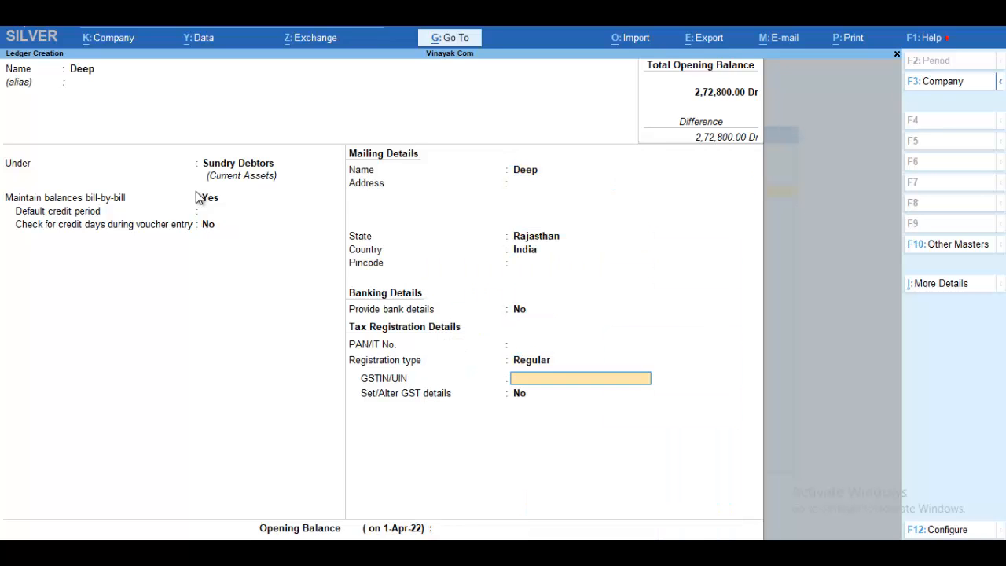
{"action": "key", "text": "Return"}
{"action": "key", "text": "Return"}
{"action": "key", "text": "Return"}
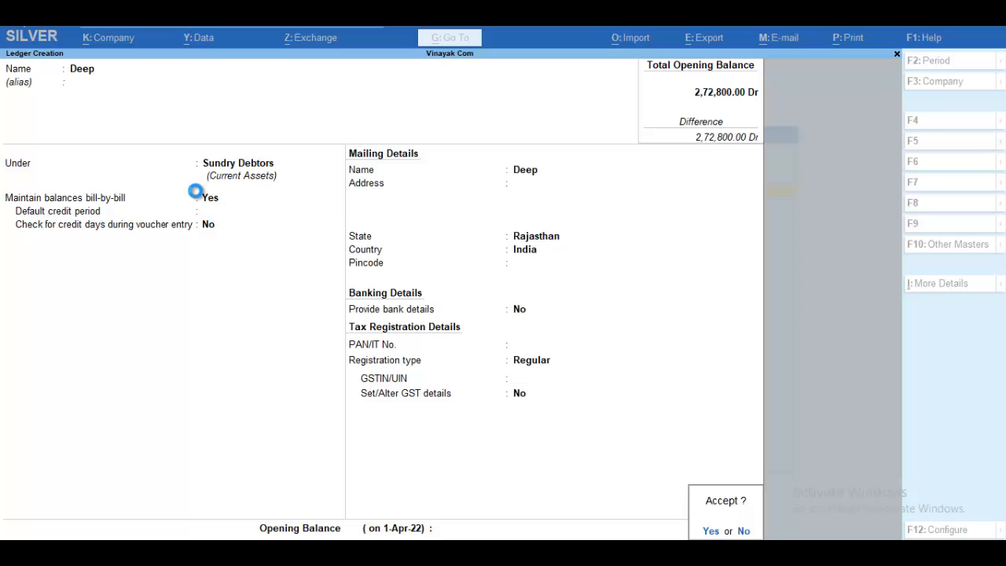
{"action": "key", "text": "Return"}
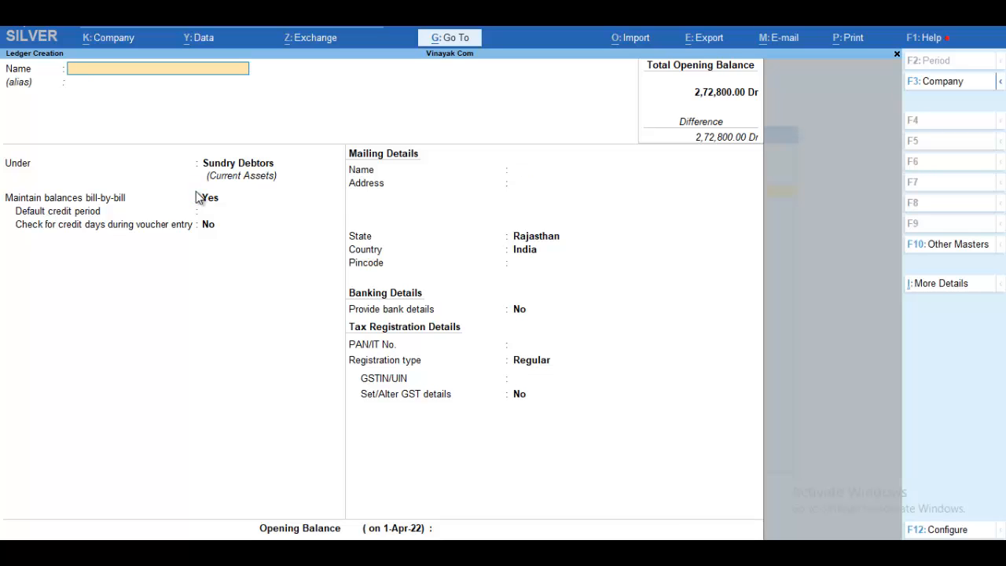
Step: Leave ledger creation, return to the Gateway of Tally and open a new Purchase voucher
{"action": "key", "text": "Escape"}
{"action": "key", "text": "Return"}
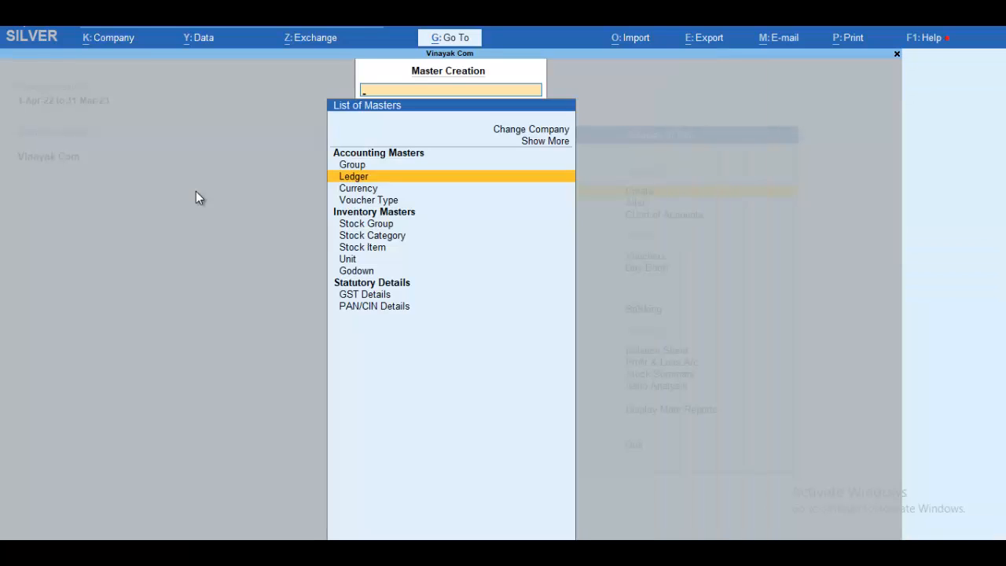
{"action": "key", "text": "Escape"}
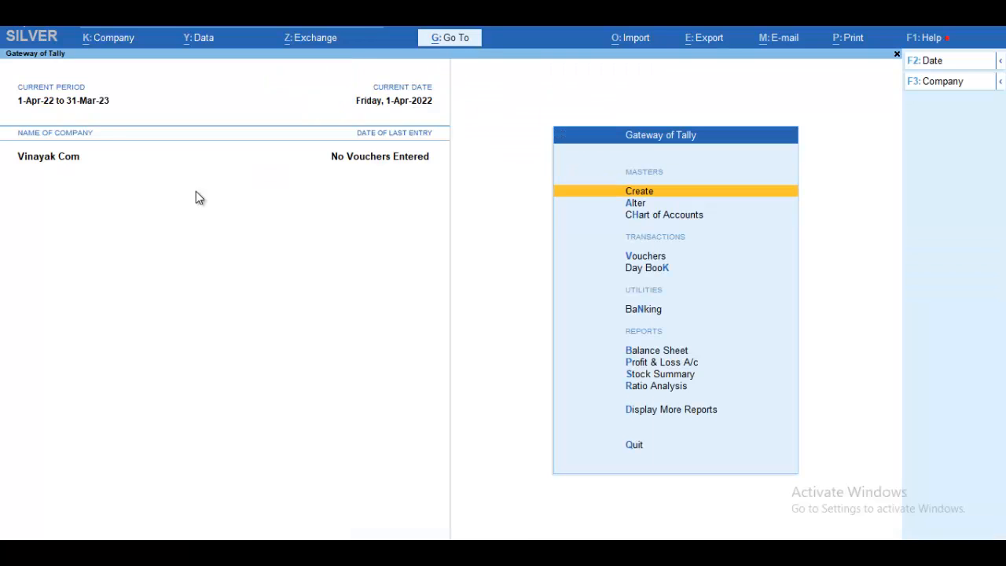
{"action": "key", "text": "Down"}
{"action": "key", "text": "Down"}
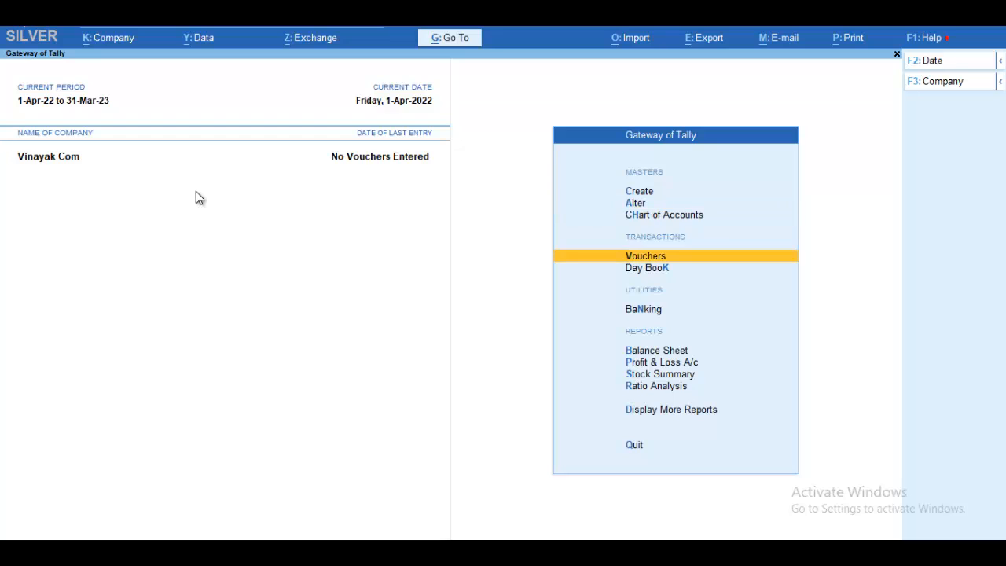
{"action": "key", "text": "Return"}
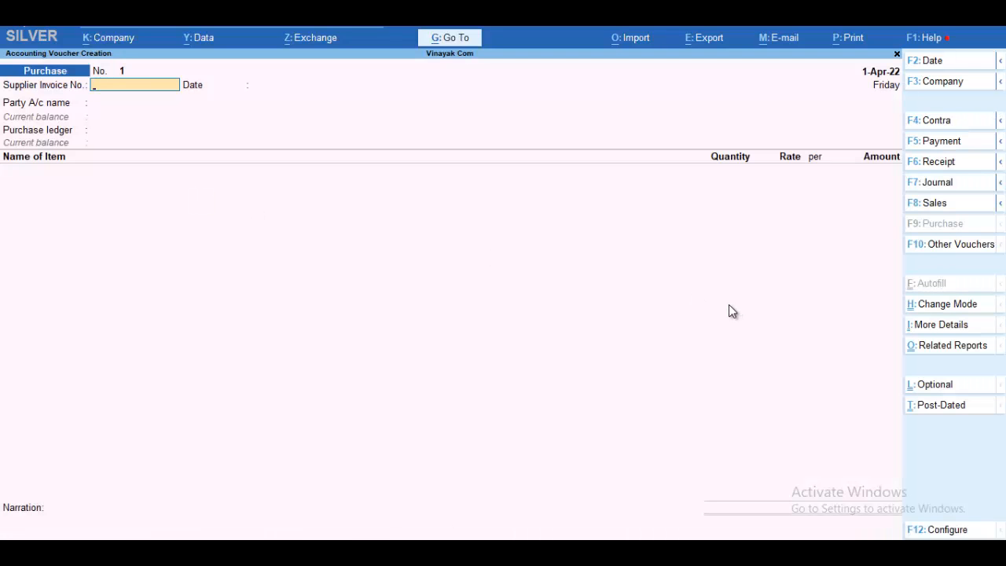
Step: Change the Purchase voucher's mode from Item Invoice to As Voucher
{"action": "left_click", "coordinate": [947, 307]}
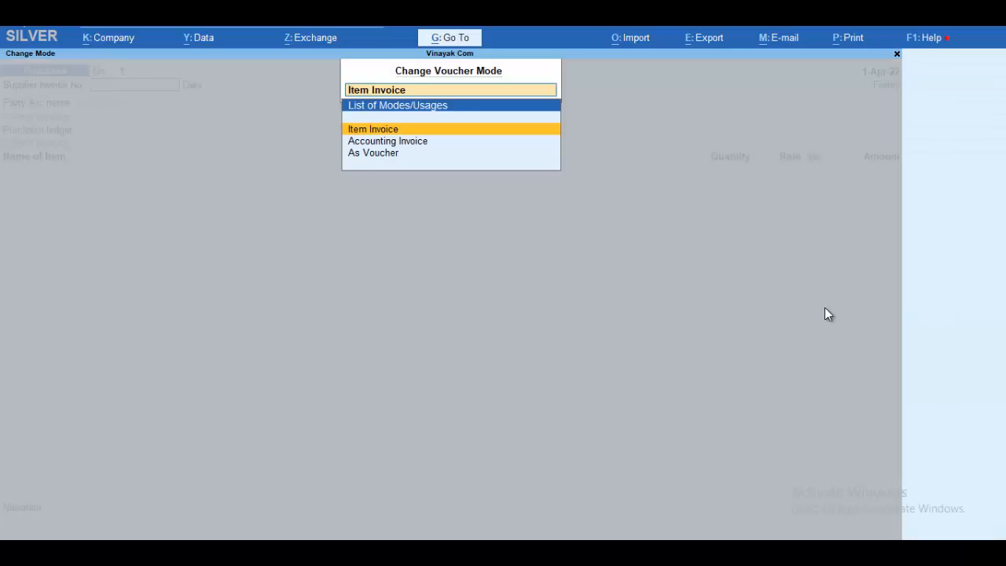
{"action": "key", "text": "Down"}
{"action": "key", "text": "Down"}
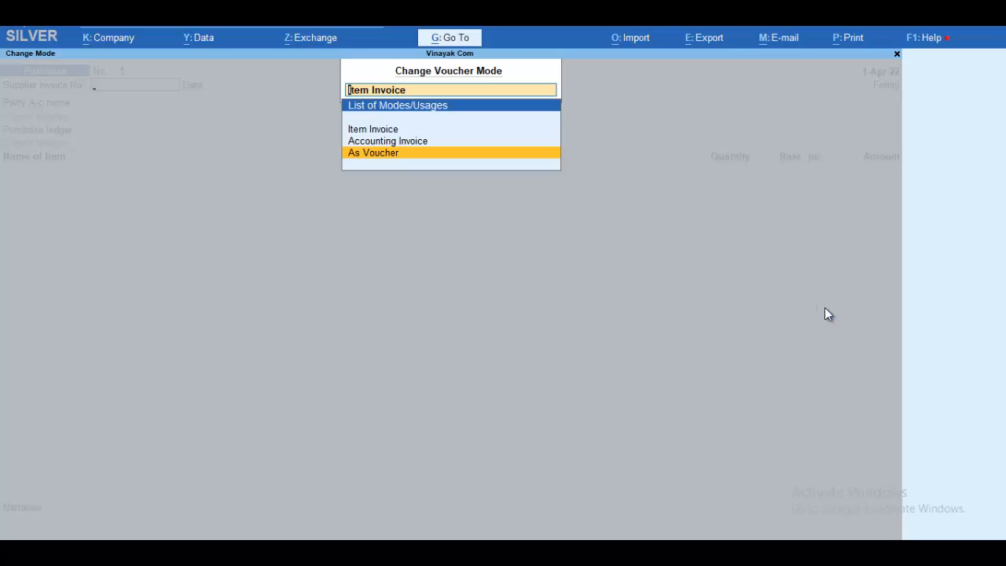
{"action": "key", "text": "Return"}
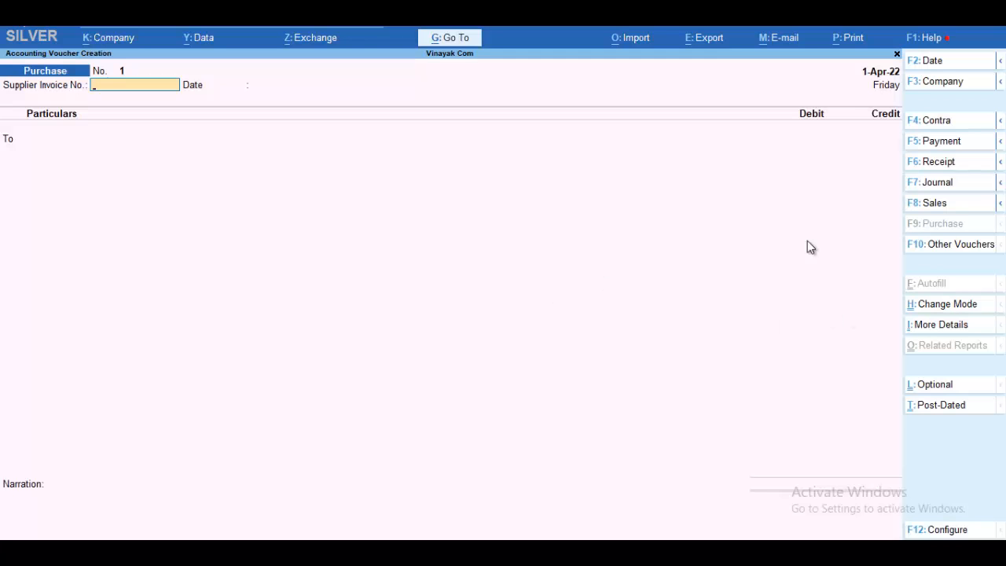
Step: Set the Purchase voucher's mode to Accounting Invoice and leave the supplier invoice number and date blank
{"action": "left_click", "coordinate": [963, 311]}
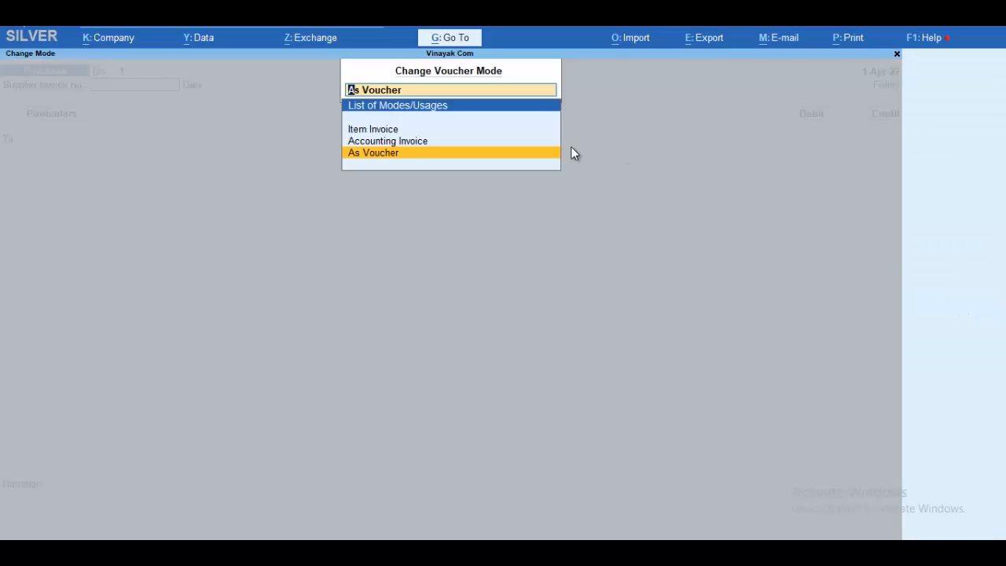
{"action": "key", "text": "Up"}
{"action": "key", "text": "Return"}
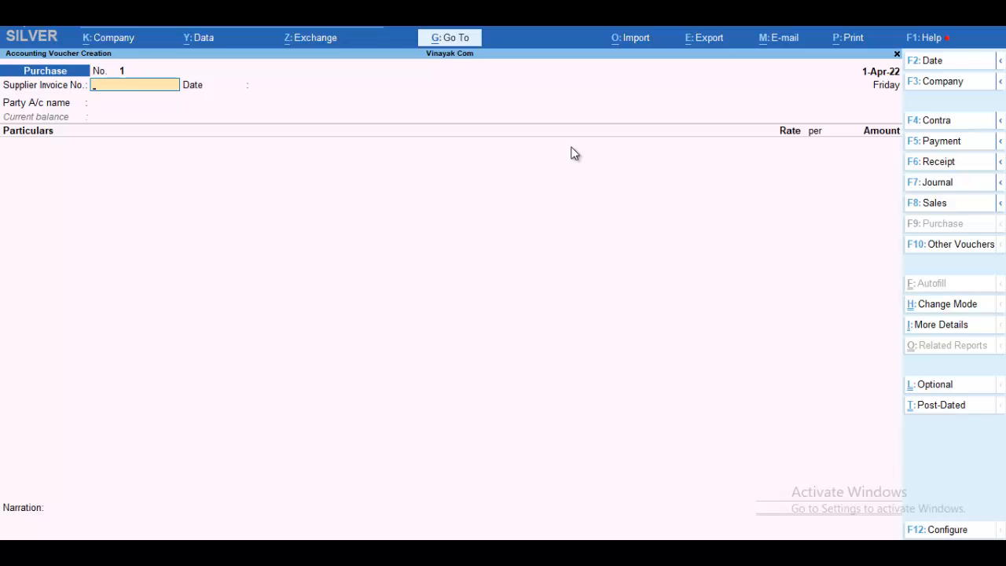
{"action": "key", "text": "Return"}
{"action": "key", "text": "Return"}
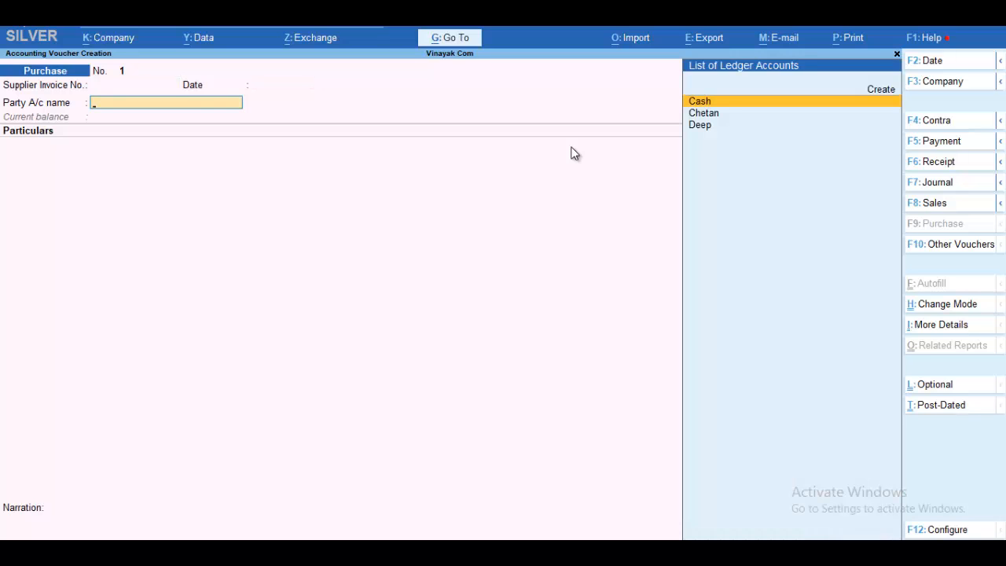
Step: Choose the supplier's ledger as the party account, leaving the receipt details blank and keeping the default party details
{"action": "key", "text": "Down"}
{"action": "key", "text": "Return"}
{"action": "key", "text": "Return"}
{"action": "key", "text": "Return"}
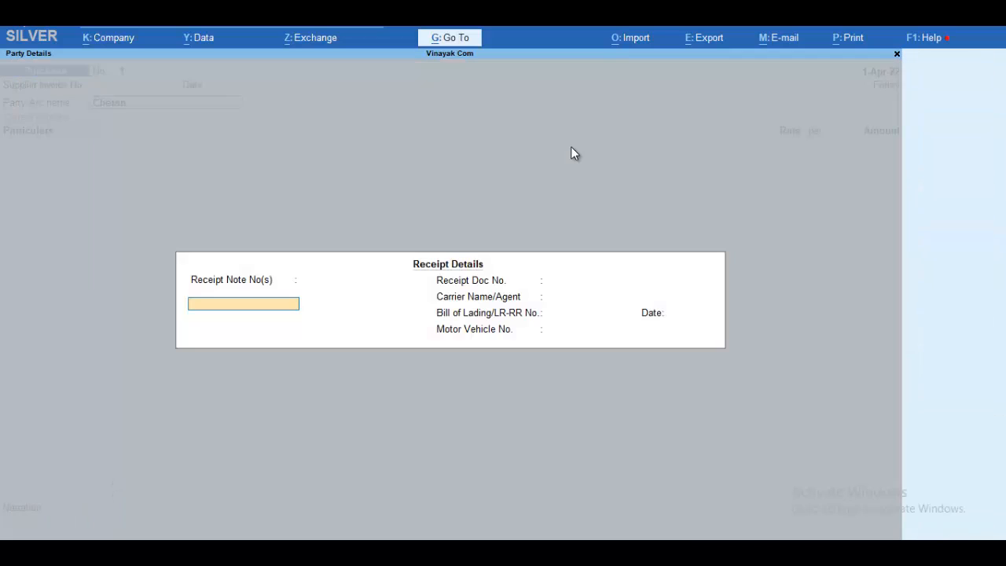
{"action": "key", "text": "Return"}
{"action": "key", "text": "Return"}
{"action": "key", "text": "Return"}
{"action": "key", "text": "Return"}
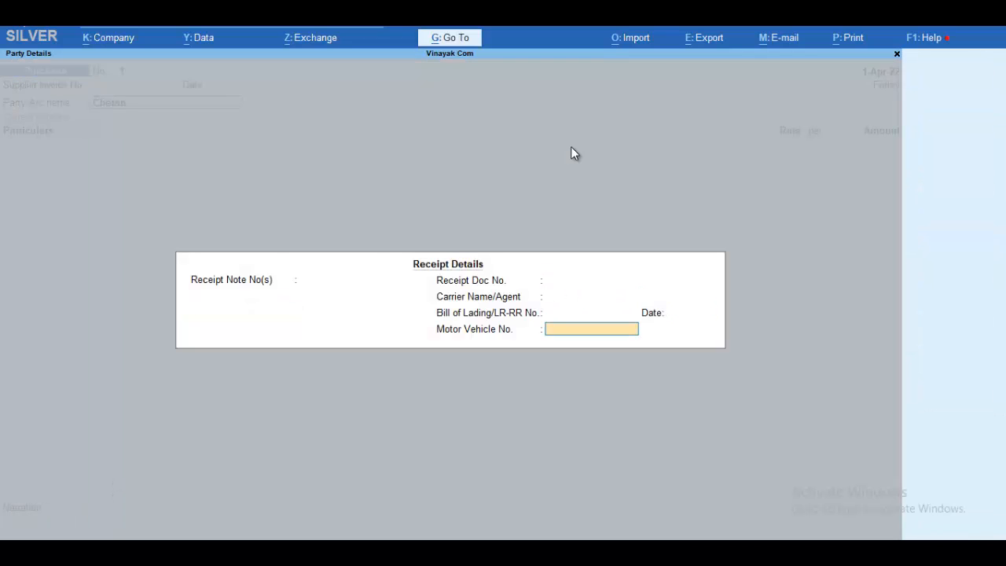
{"action": "key", "text": "Return"}
{"action": "key", "text": "Return"}
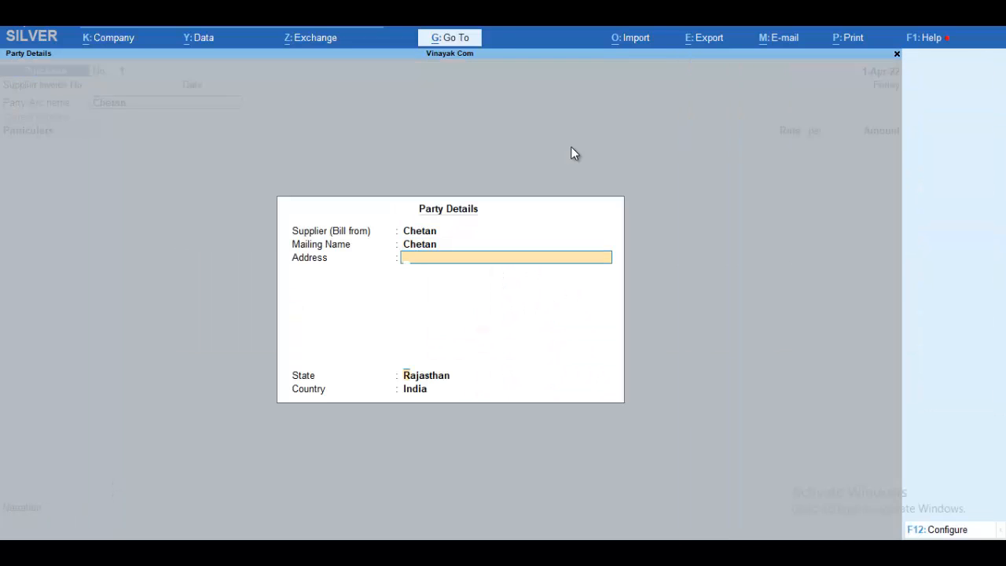
{"action": "key", "text": "Return"}
{"action": "key", "text": "Return"}
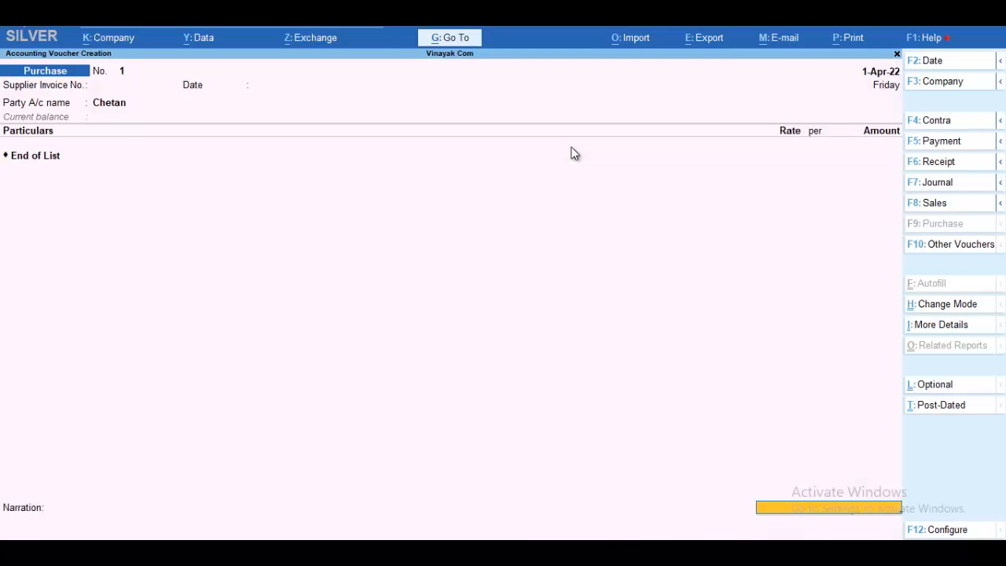
Step: Add the Purchase ledger with an amount of 30,000 and save the Accounting Invoice voucher without a narration
{"action": "key", "text": "Down"}
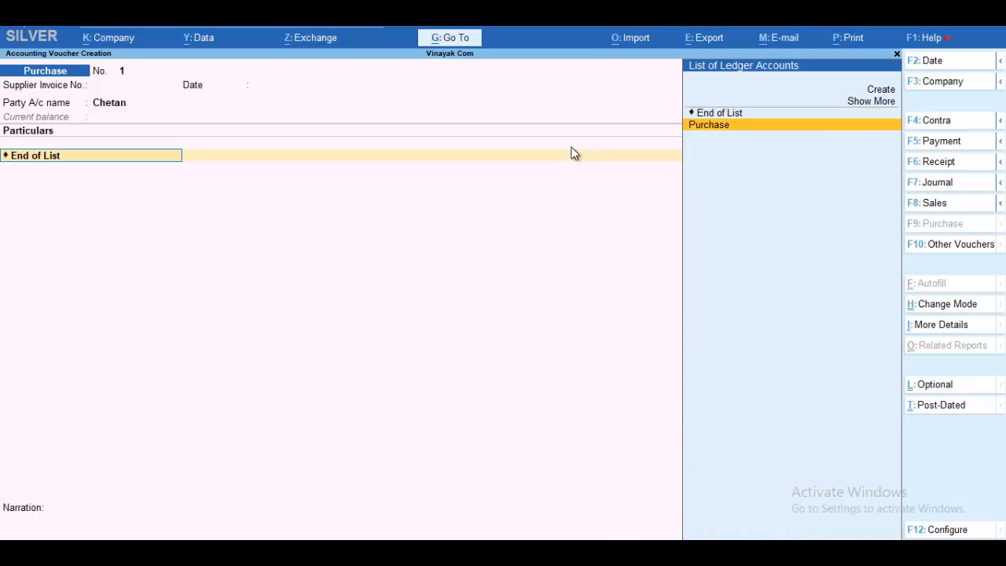
{"action": "key", "text": "Return"}
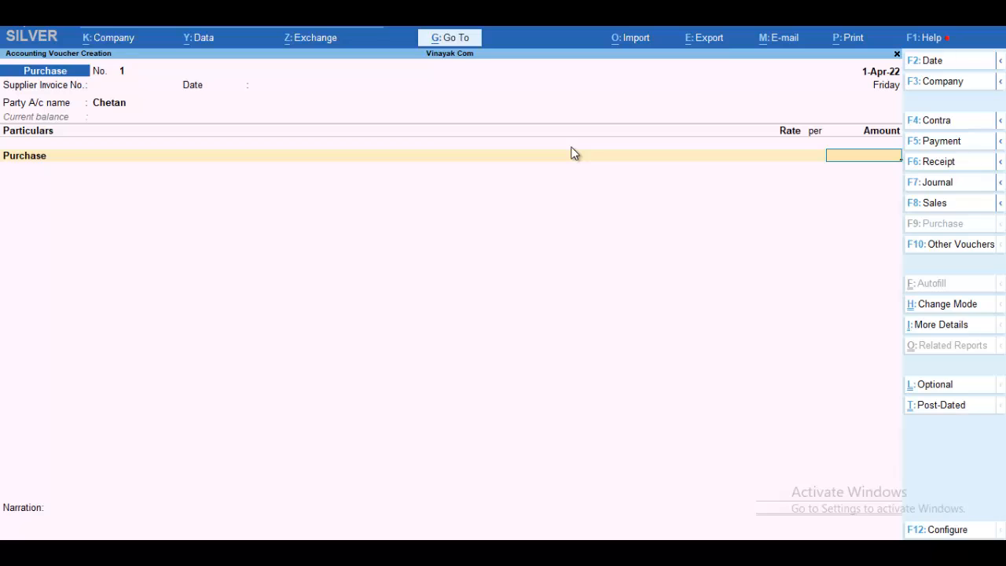
{"action": "type", "text": "30000"}
{"action": "key", "text": "Return"}
{"action": "key", "text": "Return"}
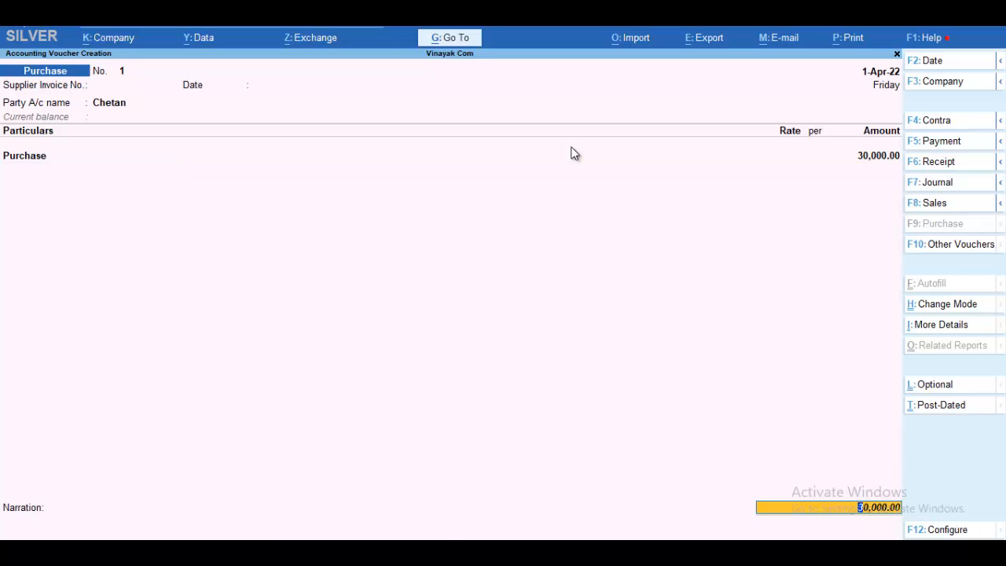
{"action": "key", "text": "Return"}
{"action": "key", "text": "Return"}
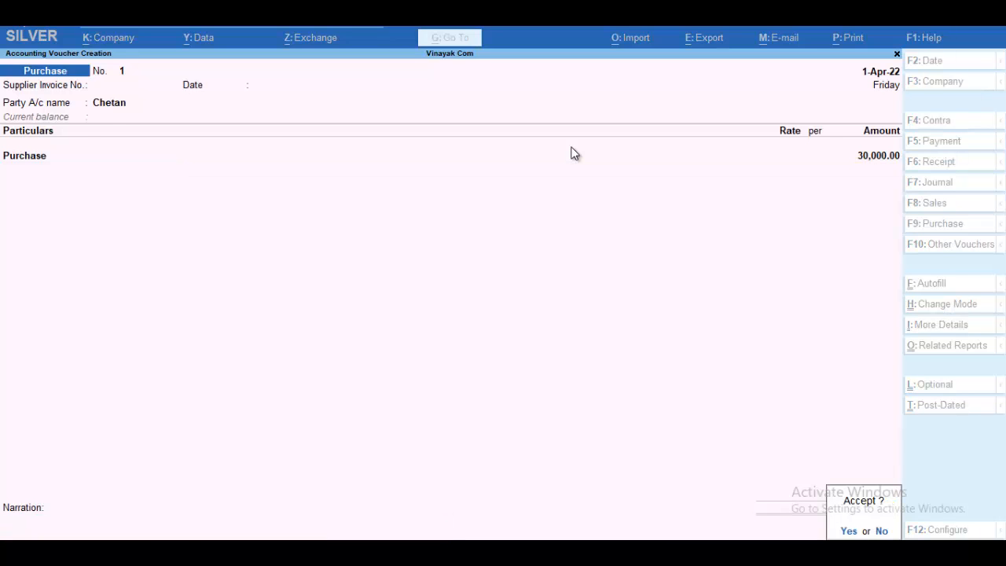
{"action": "key", "text": "Return"}
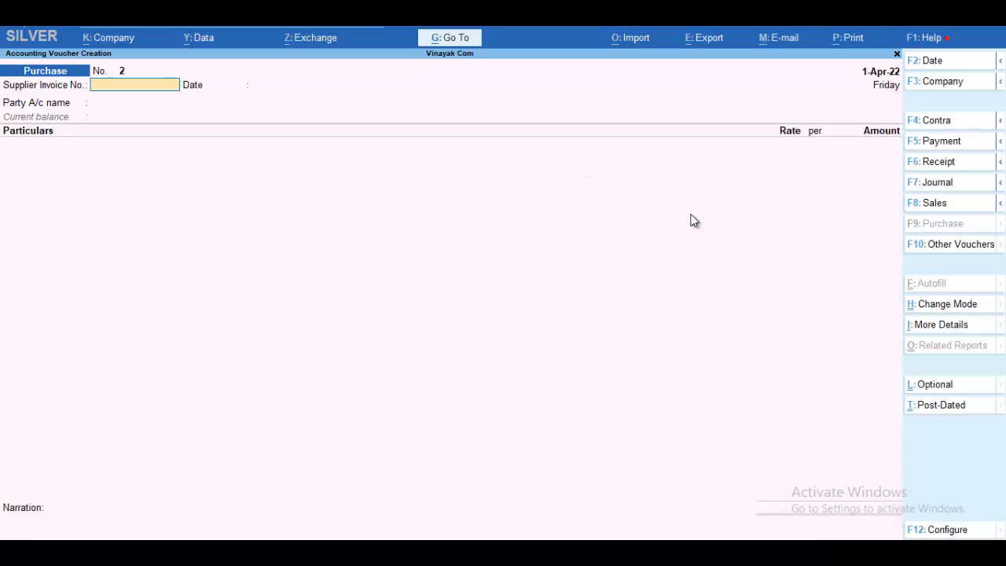
Step: Change the new Purchase voucher's mode to Item Invoice and enter 45 as the supplier invoice number
{"action": "left_click", "coordinate": [912, 307]}
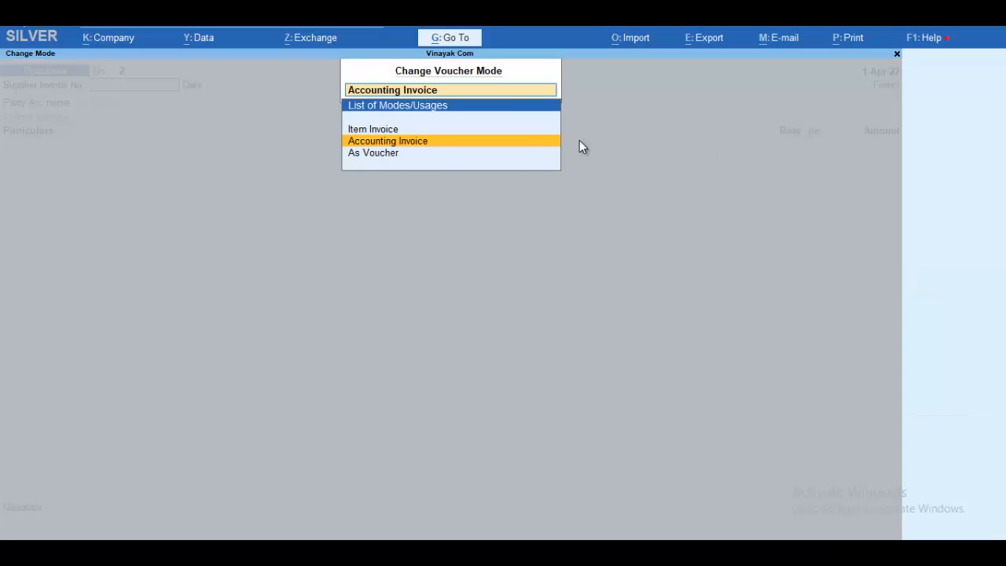
{"action": "left_click", "coordinate": [395, 131]}
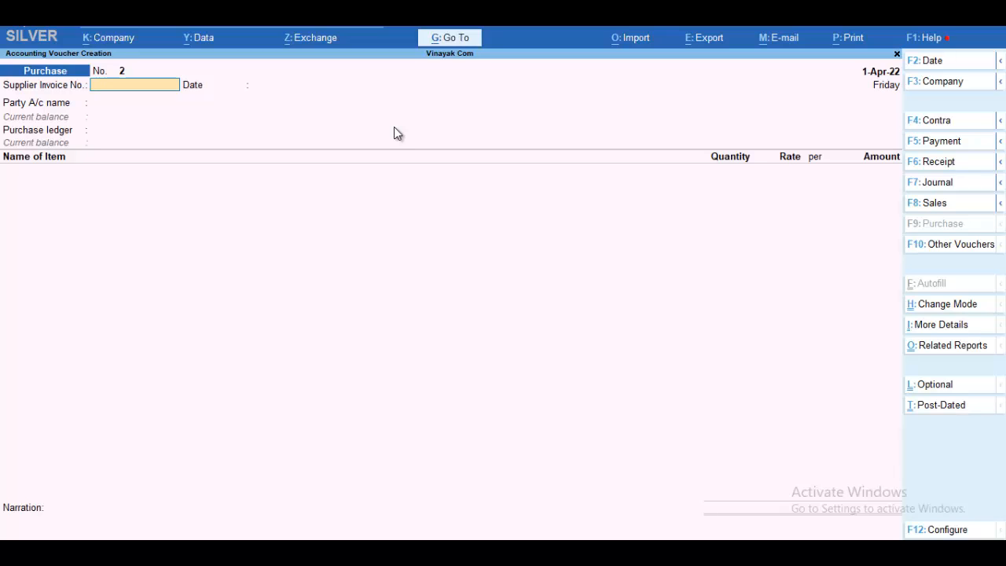
{"action": "type", "text": "45"}
{"action": "key", "text": "Return"}
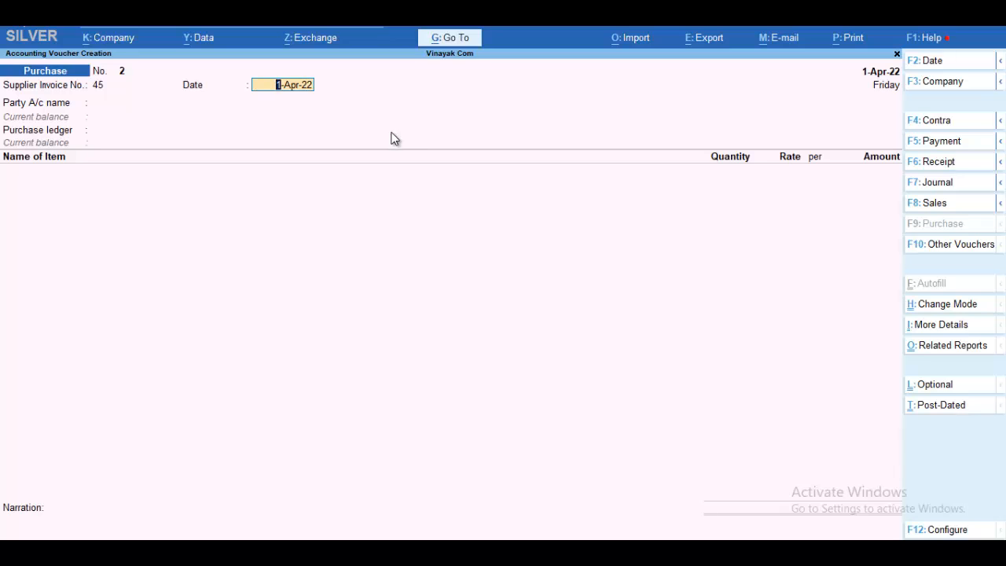
Step: Set the voucher date to 2-4-2022 and keep 1-Apr-22 as the supplier invoice date
{"action": "left_click", "coordinate": [915, 62]}
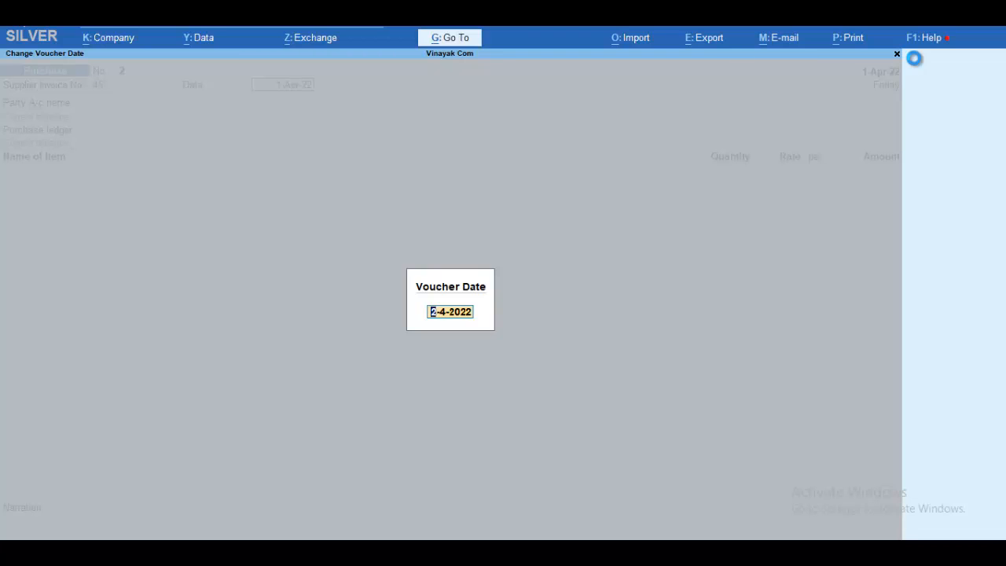
{"action": "key", "text": "Return"}
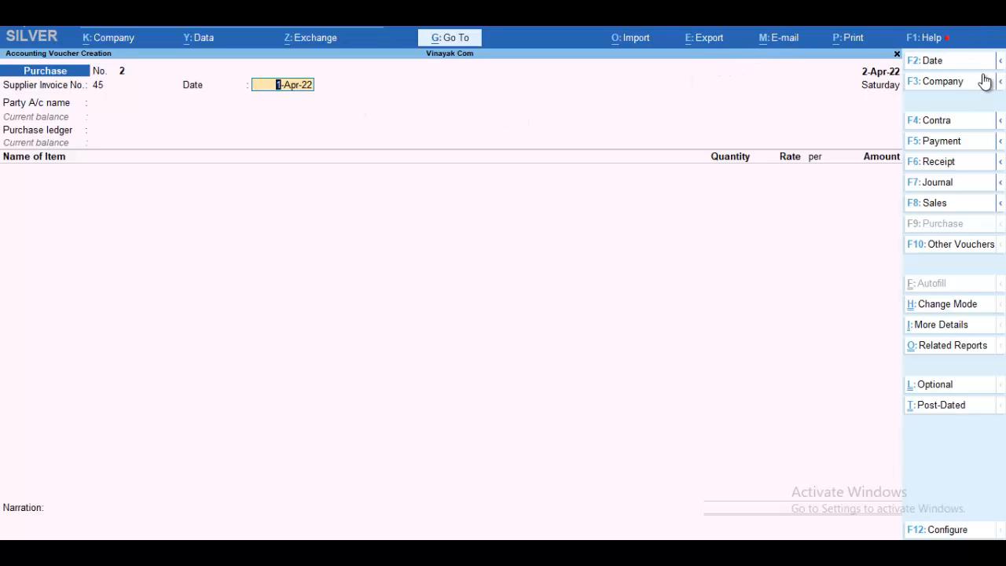
{"action": "key", "text": "Return"}
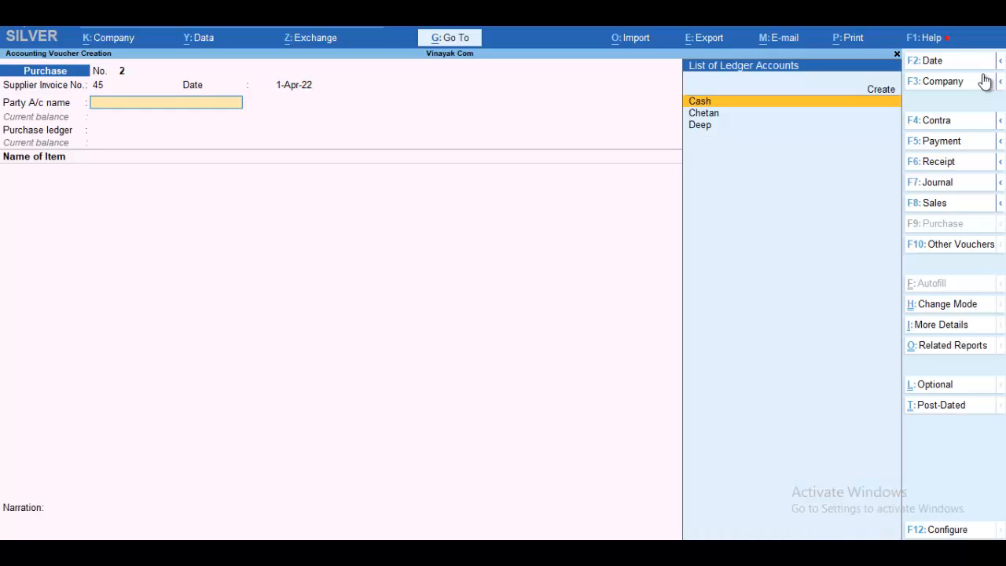
Step: Choose the supplier's ledger as the Item Invoice's party, with blank receipt details and the default mailing name and state
{"action": "key", "text": "Down"}
{"action": "key", "text": "Return"}
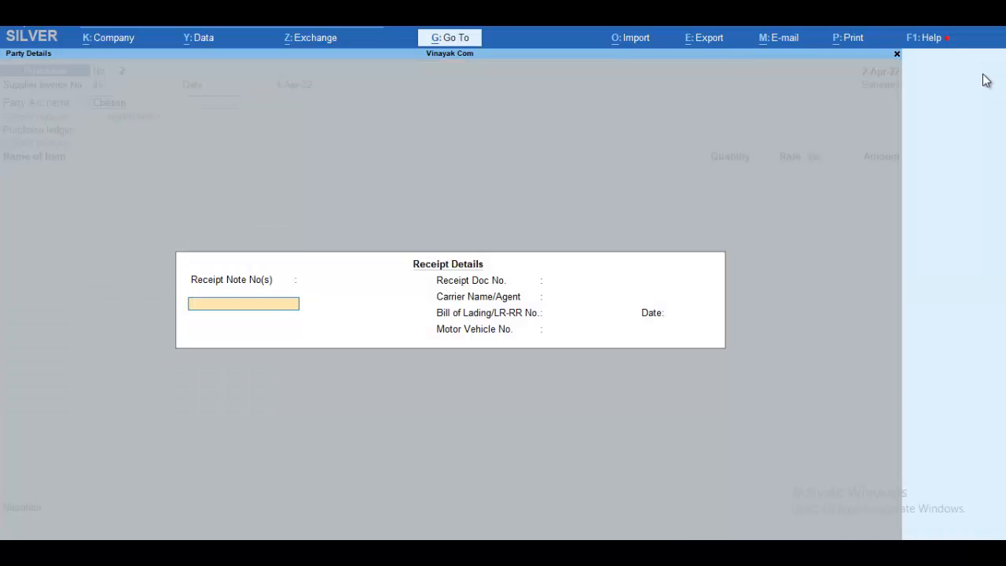
{"action": "key", "text": "Return"}
{"action": "key", "text": "Return"}
{"action": "key", "text": "Return"}
{"action": "key", "text": "Return"}
{"action": "key", "text": "Return"}
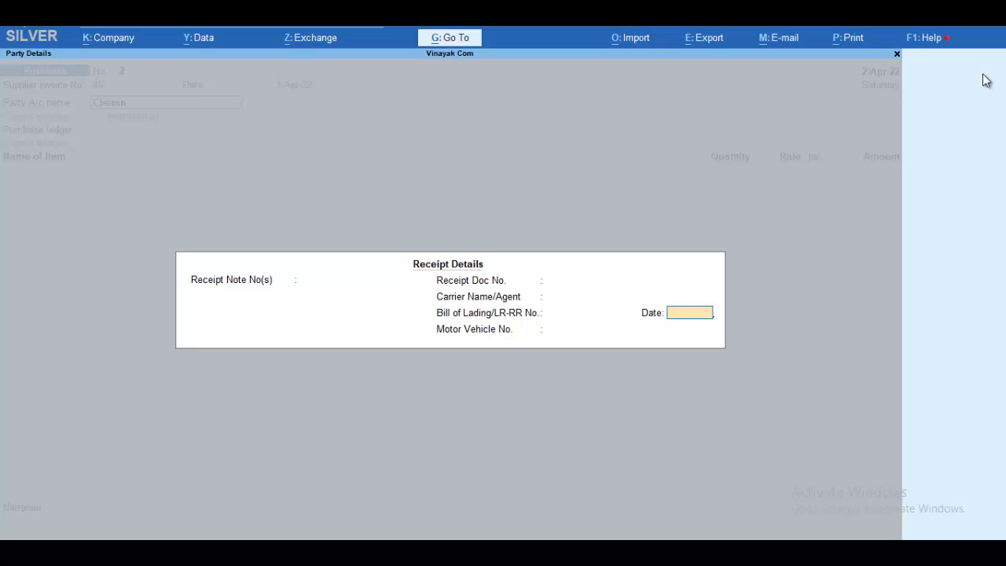
{"action": "key", "text": "Return"}
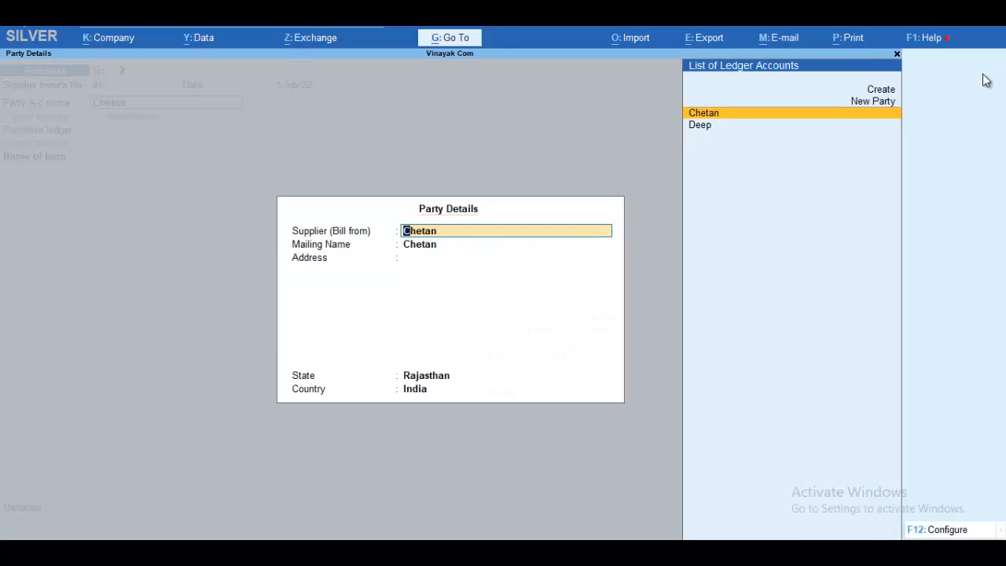
{"action": "key", "text": "Return"}
{"action": "key", "text": "Return"}
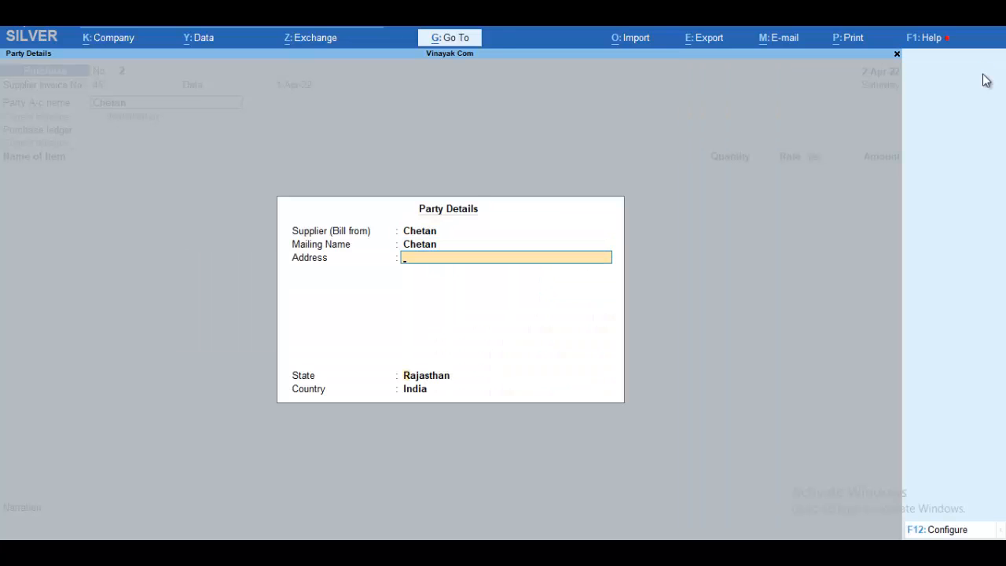
{"action": "key", "text": "Return"}
{"action": "key", "text": "Return"}
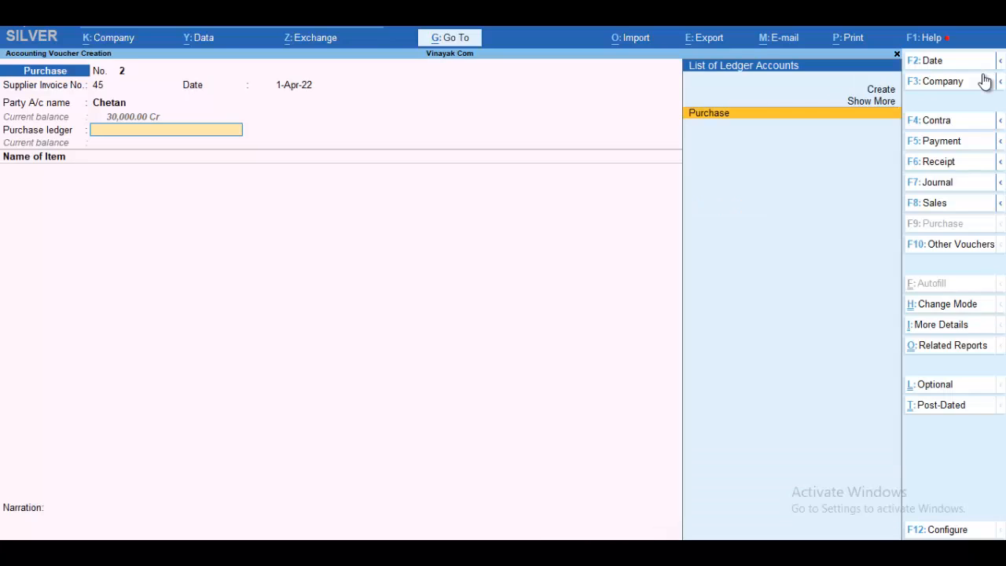
Step: Set the purchase ledger to Purchase and add 500 pcs of Lux 100 Gram at a rate of 70
{"action": "key", "text": "Return"}
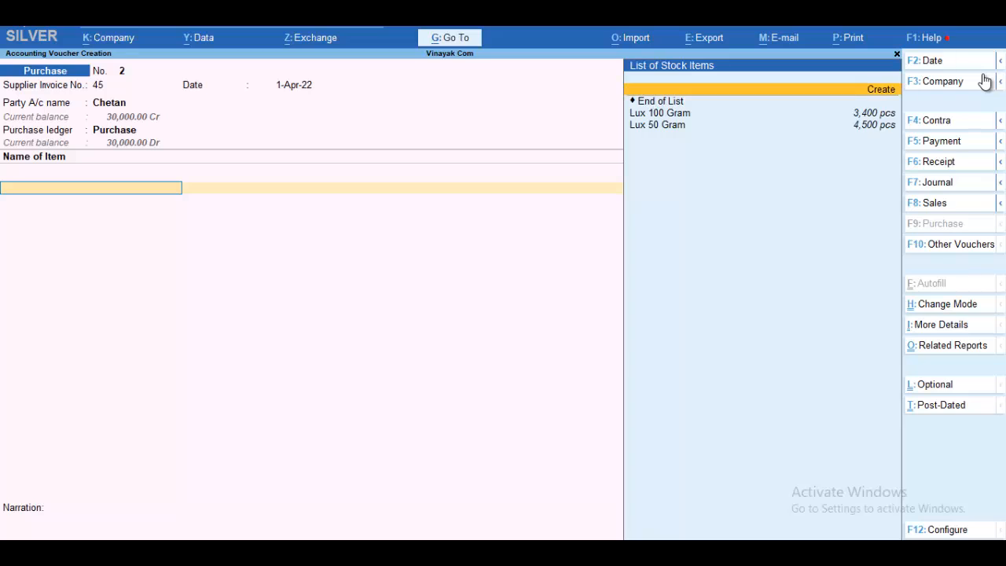
{"action": "key", "text": "Down"}
{"action": "key", "text": "Down"}
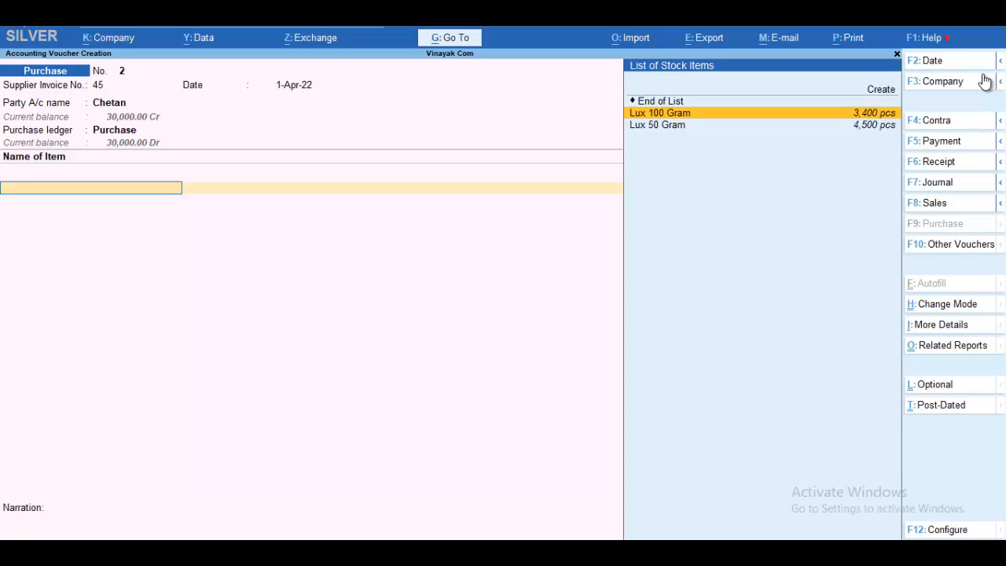
{"action": "key", "text": "Return"}
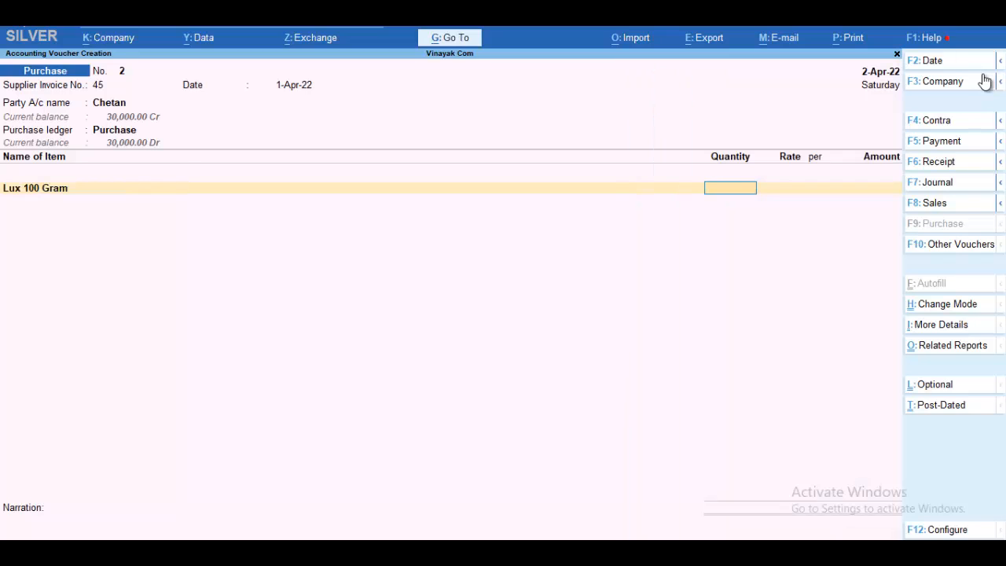
{"action": "type", "text": "500"}
{"action": "key", "text": "Return"}
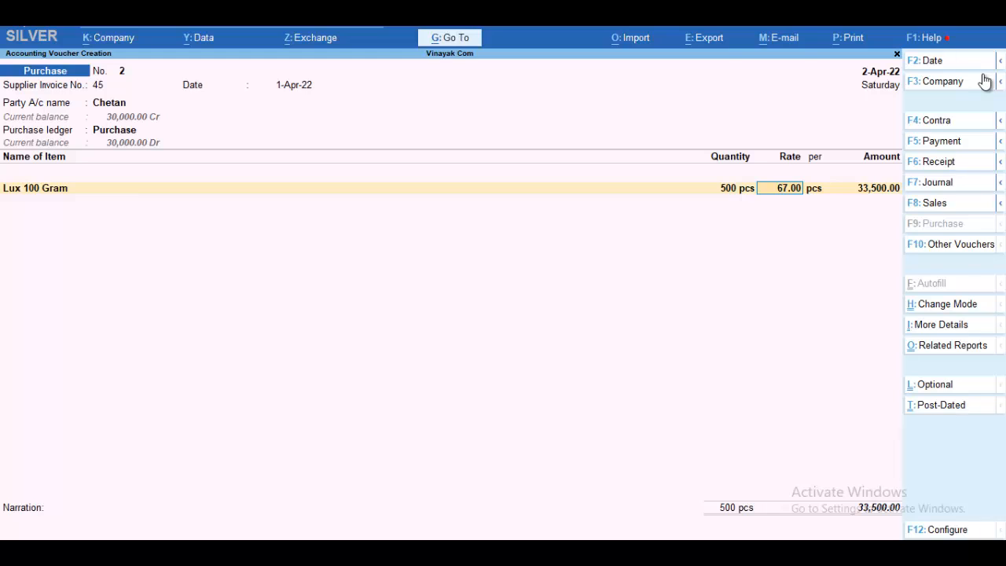
{"action": "key", "text": "Return"}
{"action": "key", "text": "BackSpace"}
{"action": "type", "text": "70"}
{"action": "key", "text": "Return"}
{"action": "key", "text": "Return"}
{"action": "key", "text": "Return"}
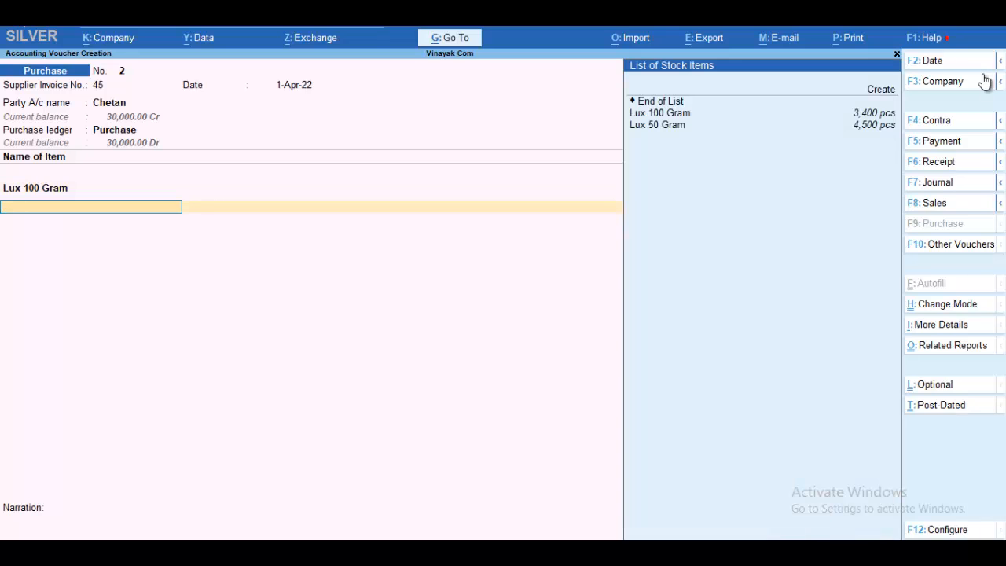
Step: Add 780 pcs of Lux 50 Gram at a rate of 12.50 and end the item list
{"action": "key", "text": "Down"}
{"action": "key", "text": "Down"}
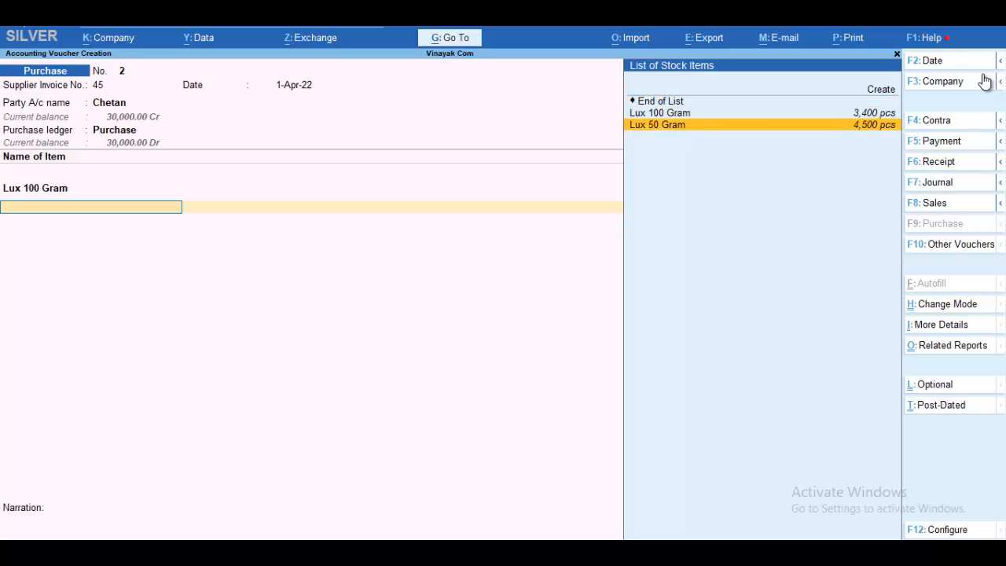
{"action": "key", "text": "Return"}
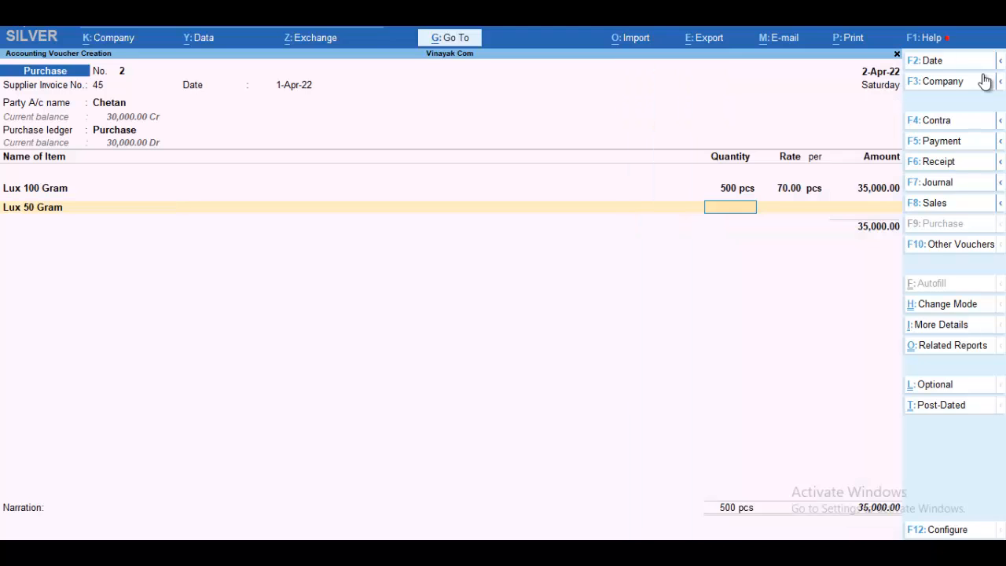
{"action": "type", "text": "780"}
{"action": "key", "text": "Return"}
{"action": "type", "text": "1"}
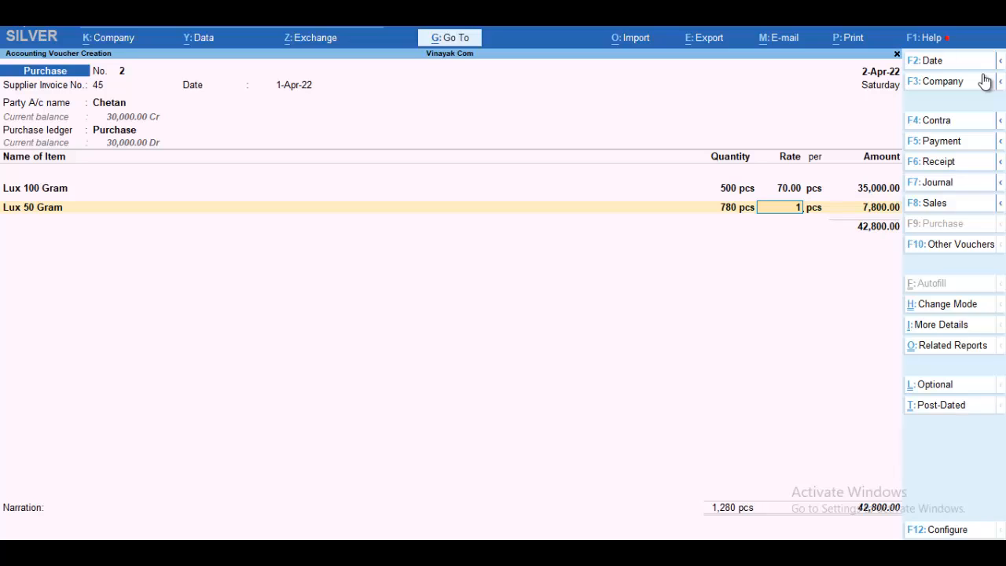
{"action": "type", "text": "2.5"}
{"action": "key", "text": "Return"}
{"action": "key", "text": "Return"}
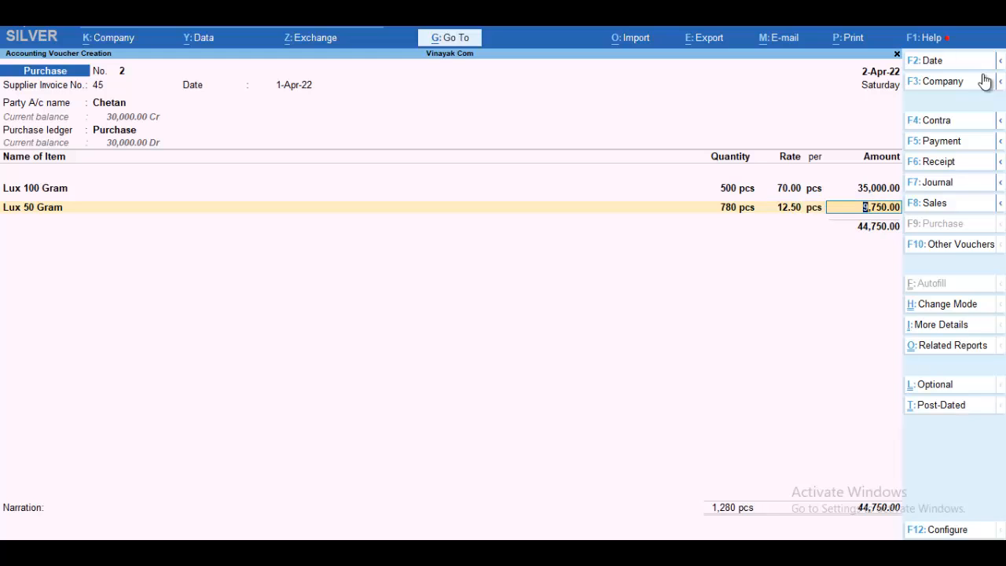
{"action": "key", "text": "Return"}
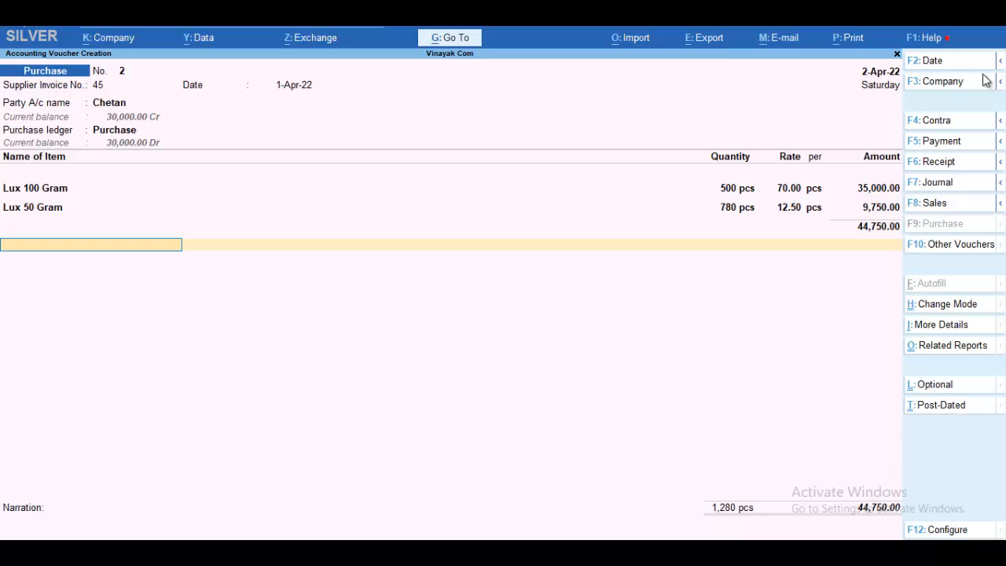
Step: Save the Item Invoice purchase voucher without additional ledgers or a narration
{"action": "key", "text": "Return"}
{"action": "key", "text": "Return"}
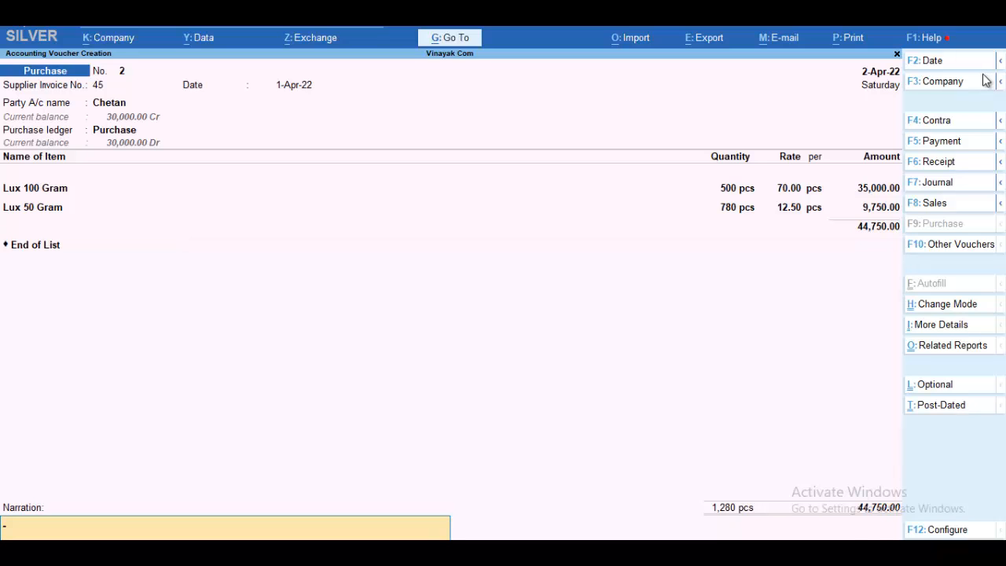
{"action": "key", "text": "Return"}
{"action": "key", "text": "Return"}
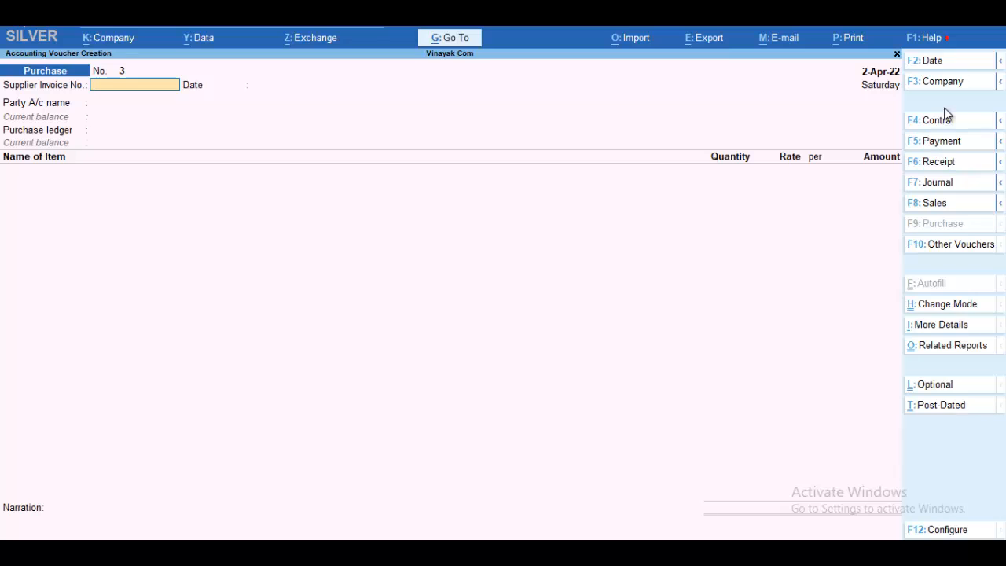
Step: Set the voucher date to 1-May-22 and switch from the Purchase voucher to a new Sales voucher
{"action": "left_click", "coordinate": [935, 61]}
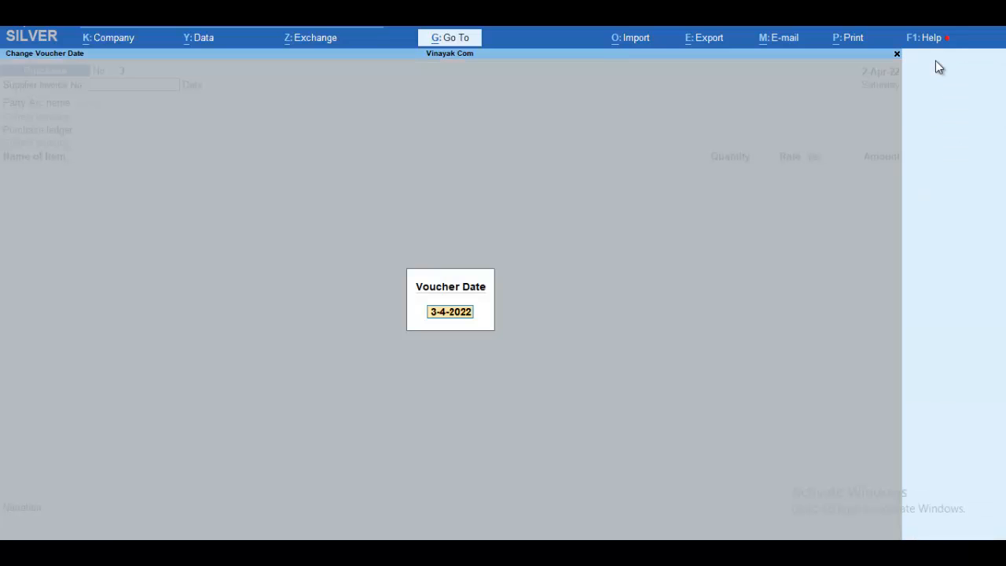
{"action": "type", "text": "1-5"}
{"action": "key", "text": "Return"}
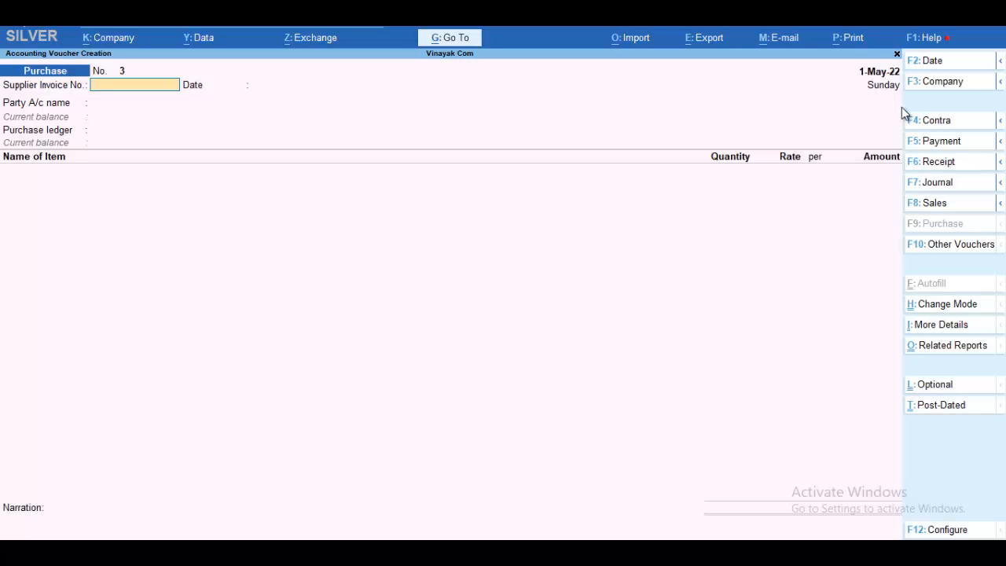
{"action": "left_click", "coordinate": [940, 206]}
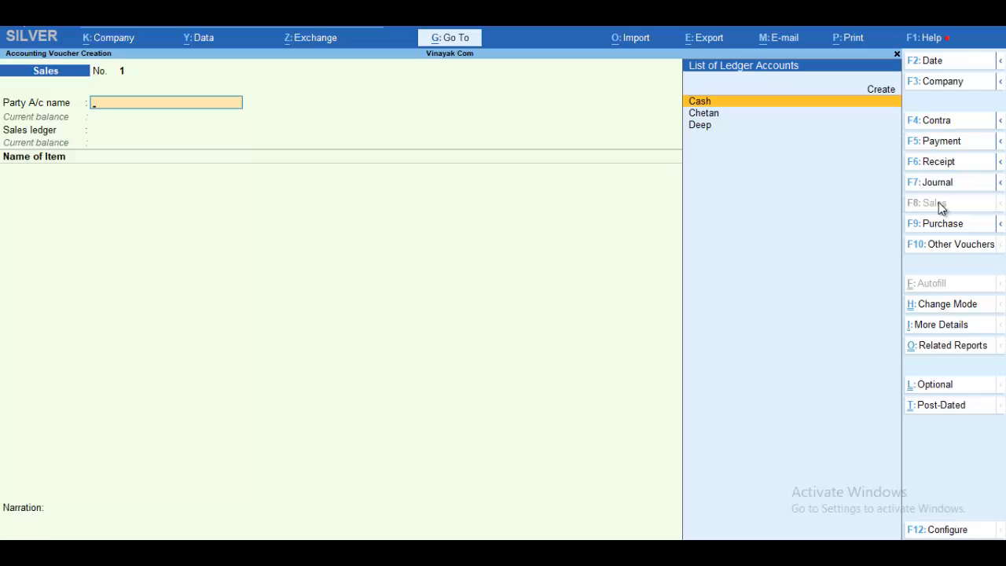
Step: Set the sales voucher's party account to the customer listed last in the ledger accounts, leaving all dispatch details blank
{"action": "key", "text": "Down"}
{"action": "key", "text": "Down"}
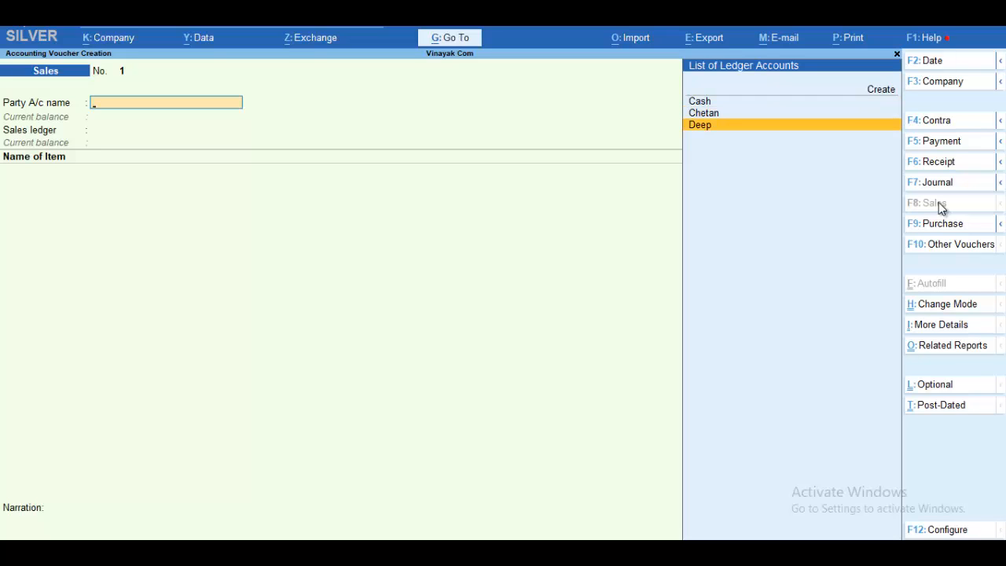
{"action": "key", "text": "Return"}
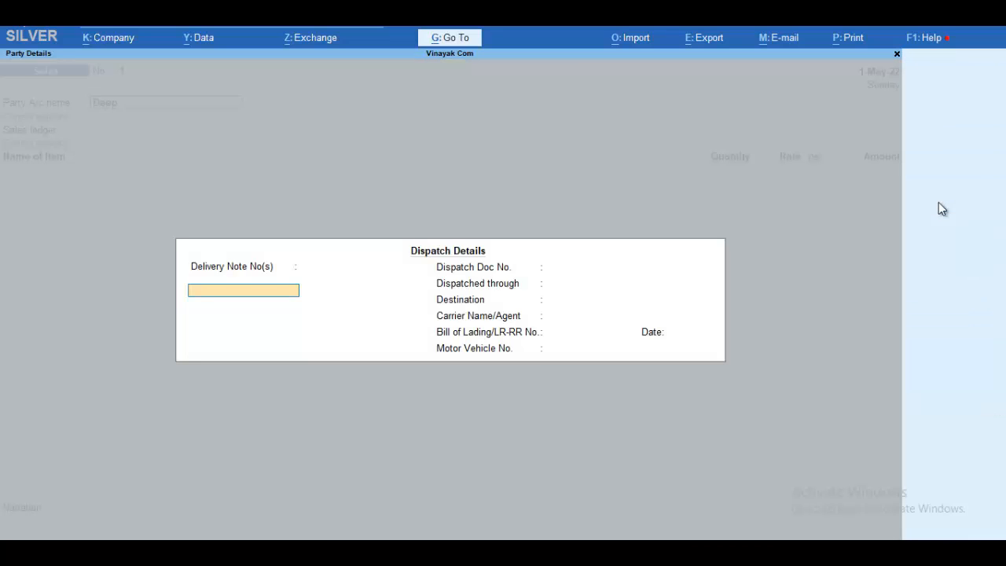
{"action": "key", "text": "Return"}
{"action": "key", "text": "Return"}
{"action": "key", "text": "Return"}
{"action": "key", "text": "Return"}
{"action": "key", "text": "Return"}
{"action": "key", "text": "Return"}
{"action": "key", "text": "Return"}
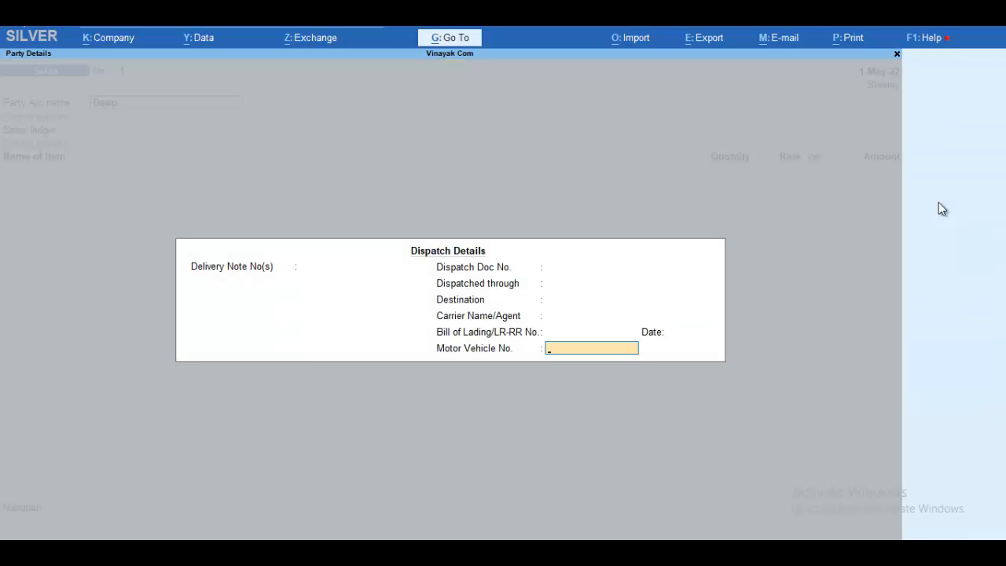
{"action": "key", "text": "Return"}
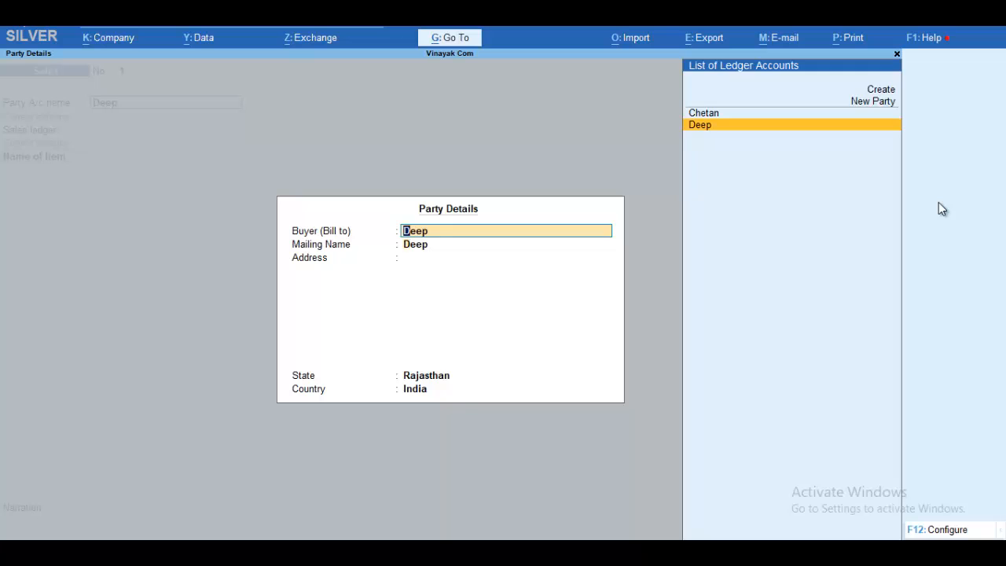
Step: Accept the customer's default party details with state Rajasthan and set the sales ledger to Sales
{"action": "key", "text": "Return"}
{"action": "key", "text": "Return"}
{"action": "key", "text": "Return"}
{"action": "key", "text": "Return"}
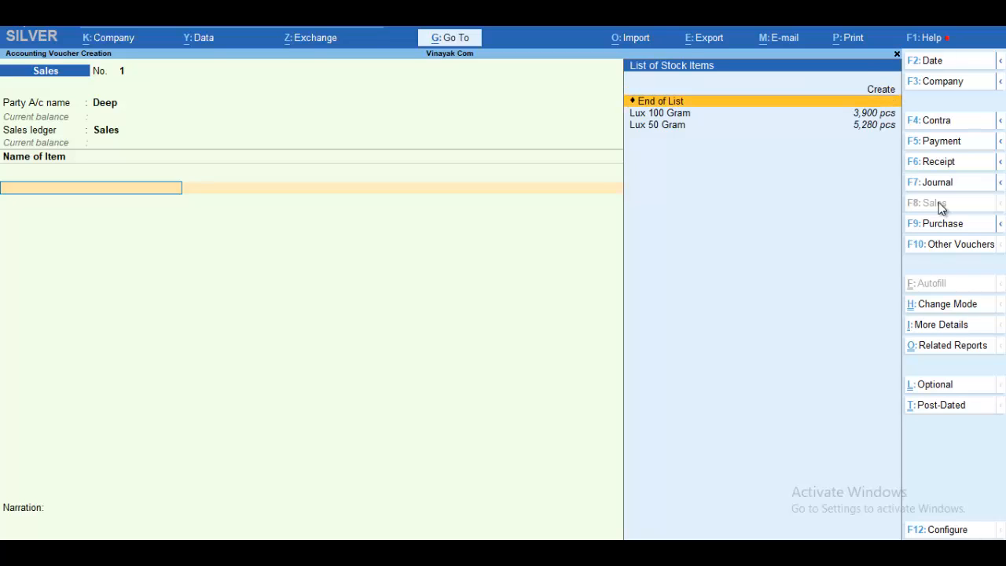
Step: Add 400 pcs of Lux 100 Gram at a rate of 23.75 per pcs to the sales voucher
{"action": "key", "text": "Down"}
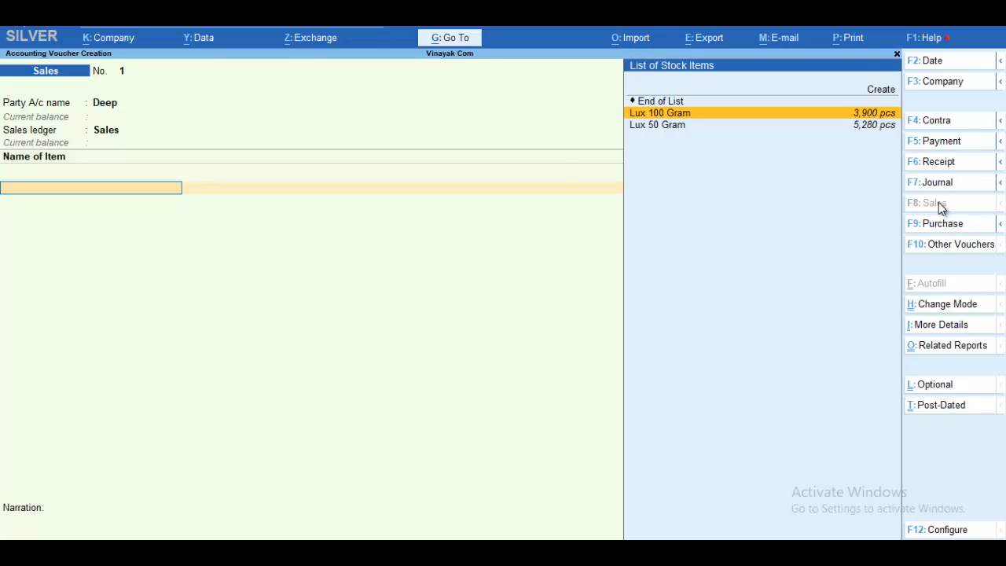
{"action": "key", "text": "Return"}
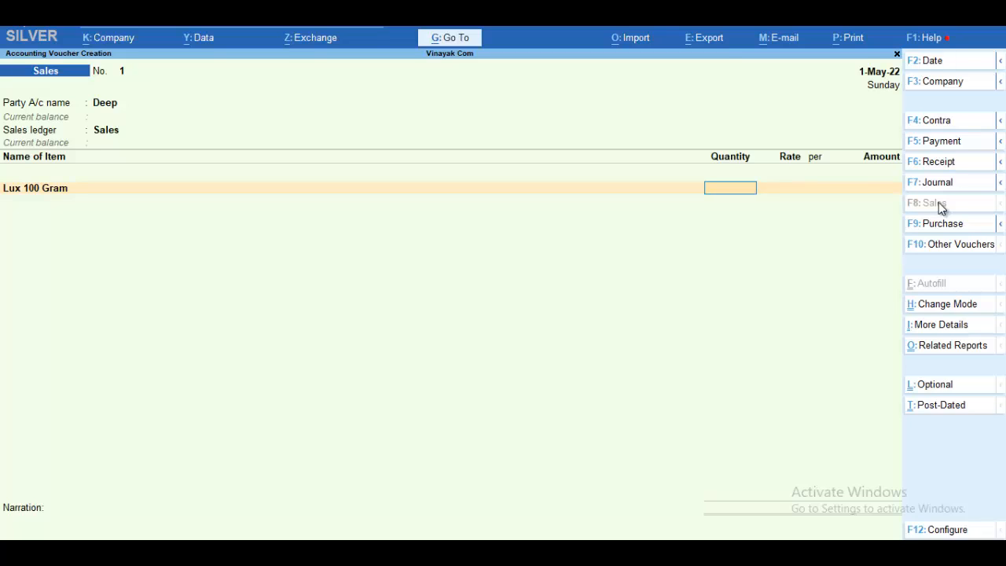
{"action": "type", "text": "400"}
{"action": "key", "text": "Return"}
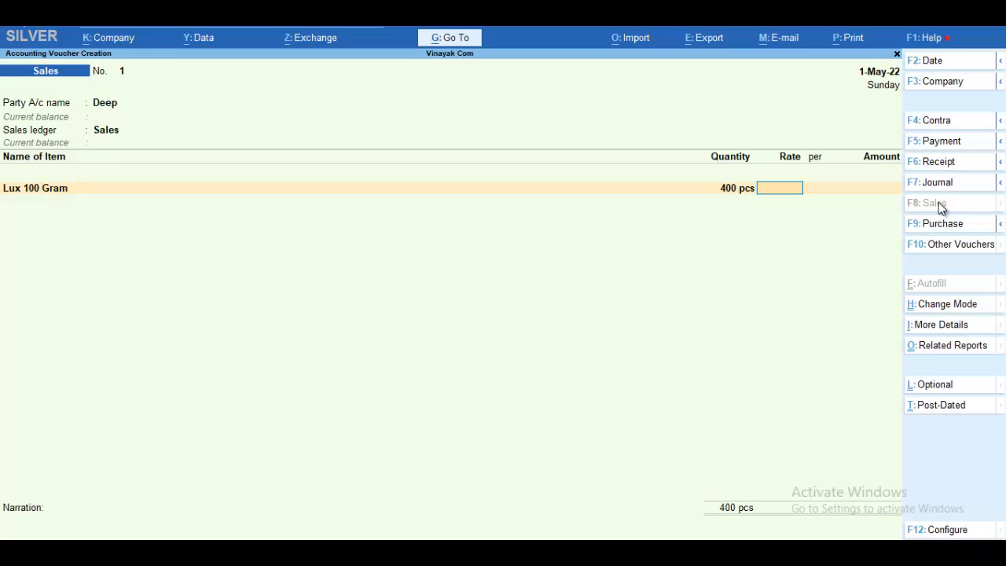
{"action": "type", "text": "23."}
{"action": "type", "text": "75"}
{"action": "key", "text": "Return"}
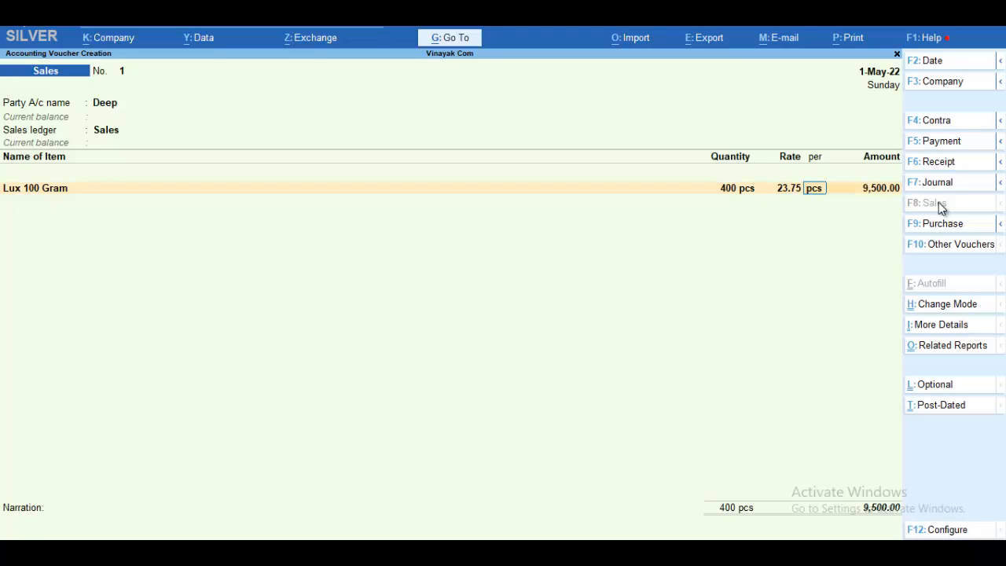
{"action": "key", "text": "Return"}
{"action": "key", "text": "Return"}
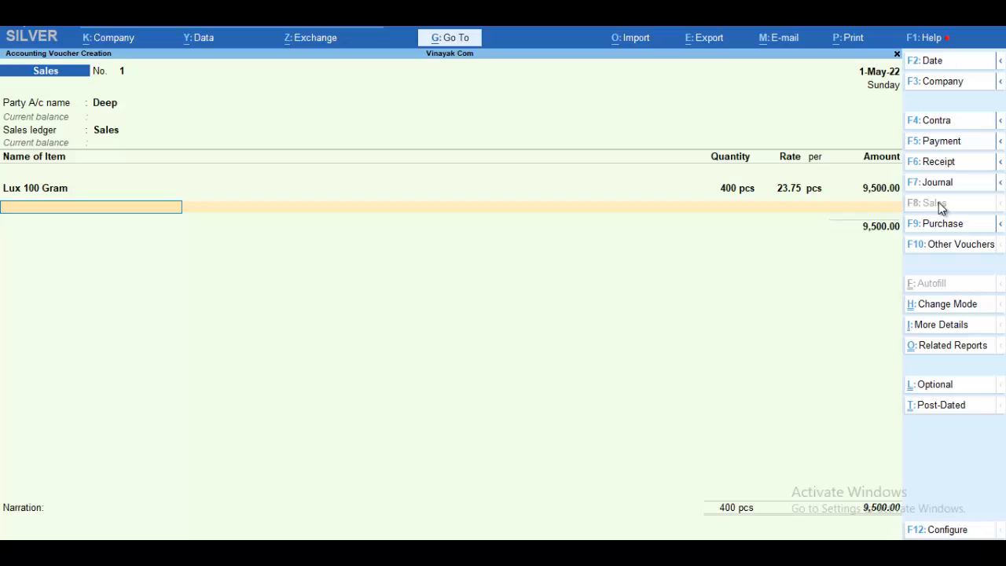
Step: Add 68 pcs of Lux 50 Gram at a rate of 22.78 per pcs as the second item
{"action": "type", "text": "L"}
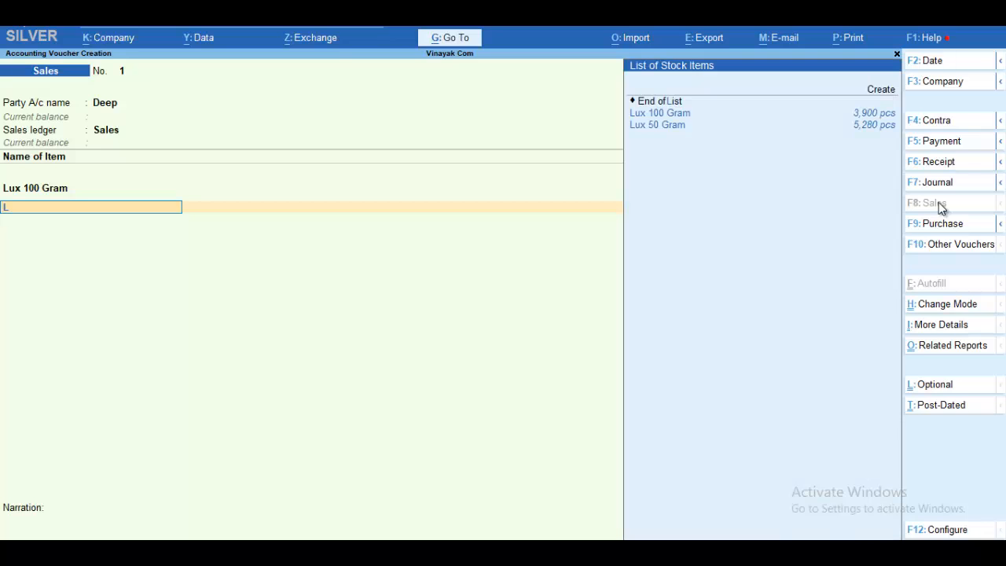
{"action": "key", "text": "Down"}
{"action": "key", "text": "Down"}
{"action": "key", "text": "Return"}
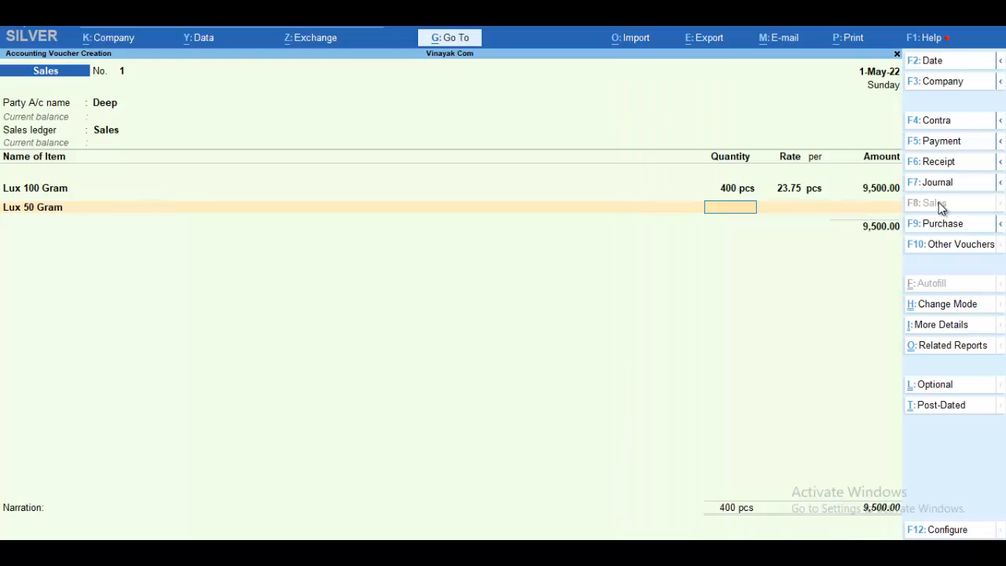
{"action": "type", "text": "67"}
{"action": "key", "text": "BackSpace"}
{"action": "type", "text": "8"}
{"action": "key", "text": "Return"}
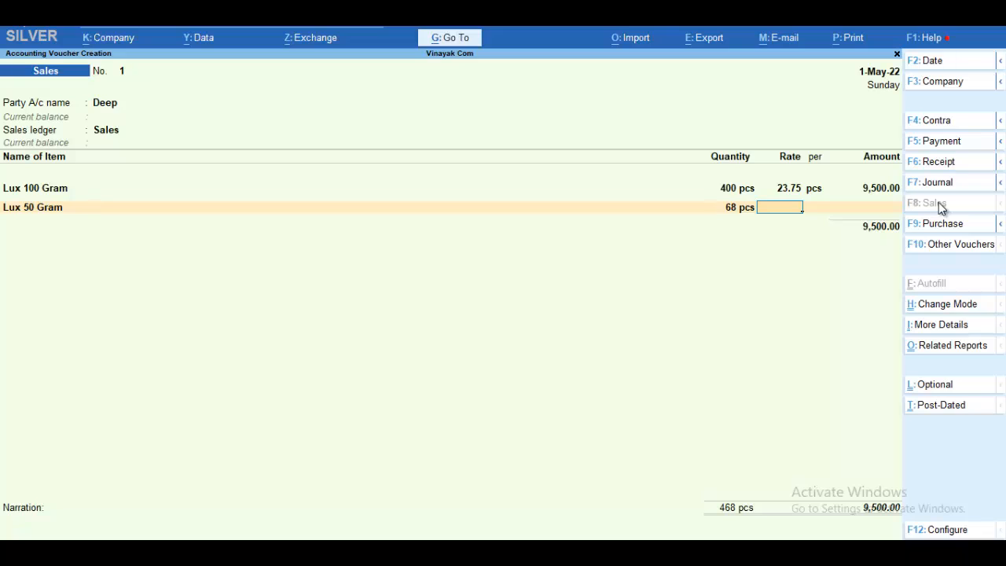
{"action": "type", "text": "22.78"}
{"action": "key", "text": "Return"}
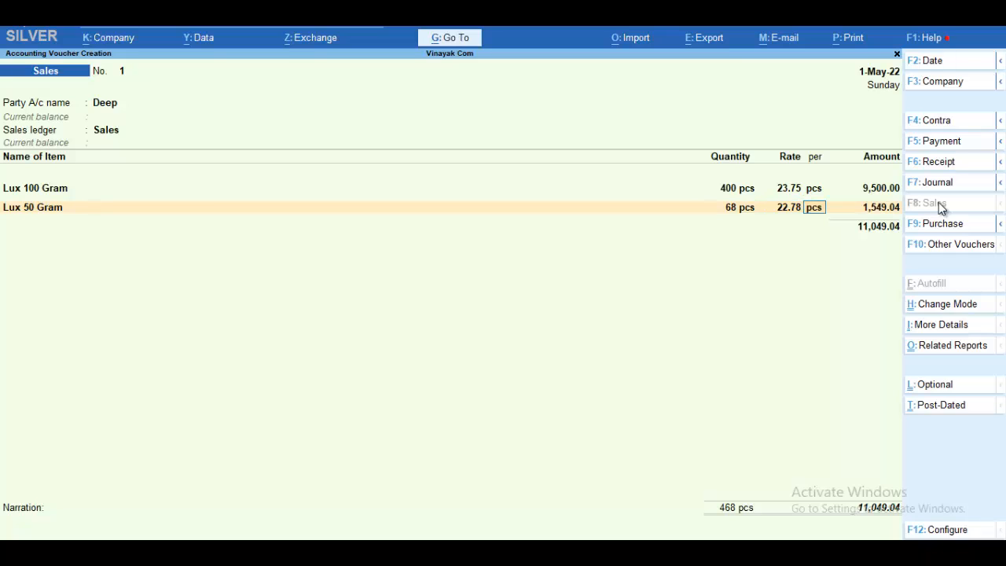
{"action": "key", "text": "Return"}
{"action": "key", "text": "Return"}
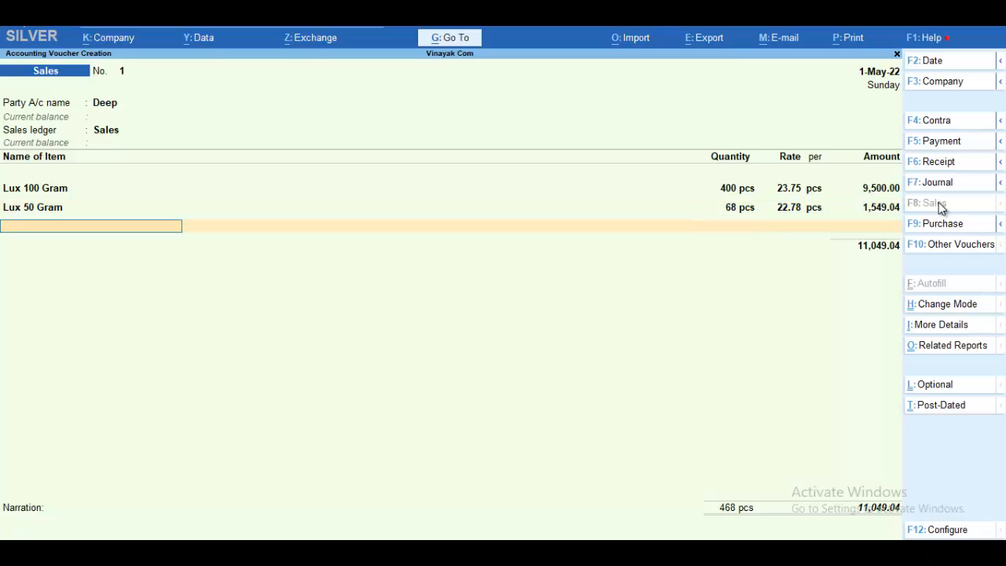
Step: End the item list and save the sales voucher without additional ledgers or a narration
{"action": "key", "text": "Return"}
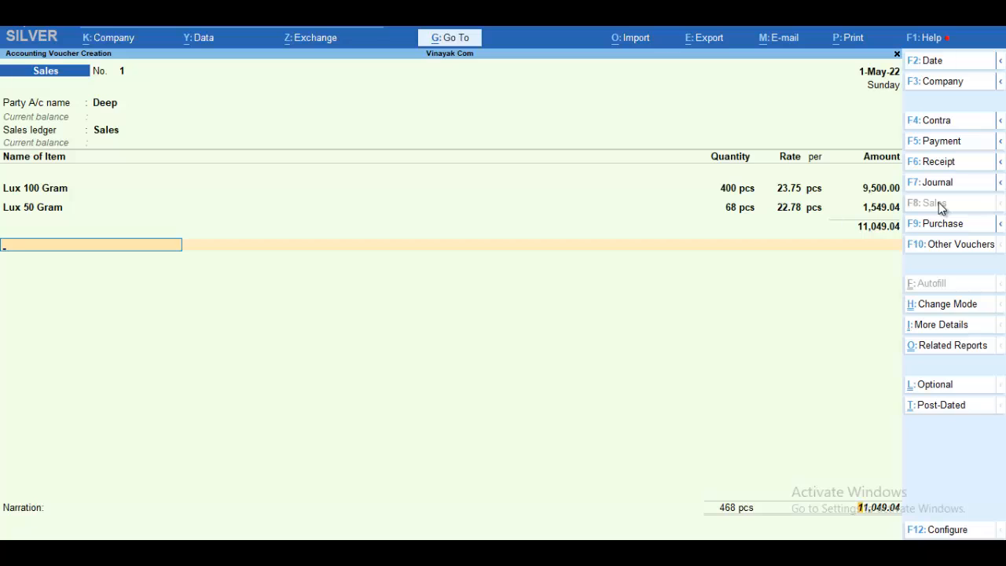
{"action": "key", "text": "Return"}
{"action": "key", "text": "Return"}
{"action": "key", "text": "Return"}
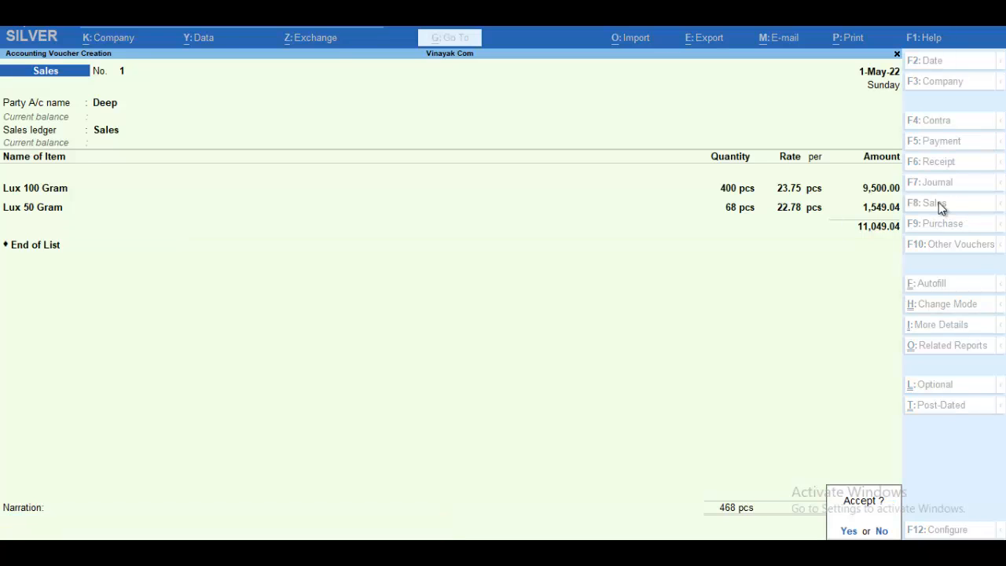
{"action": "key", "text": "Return"}
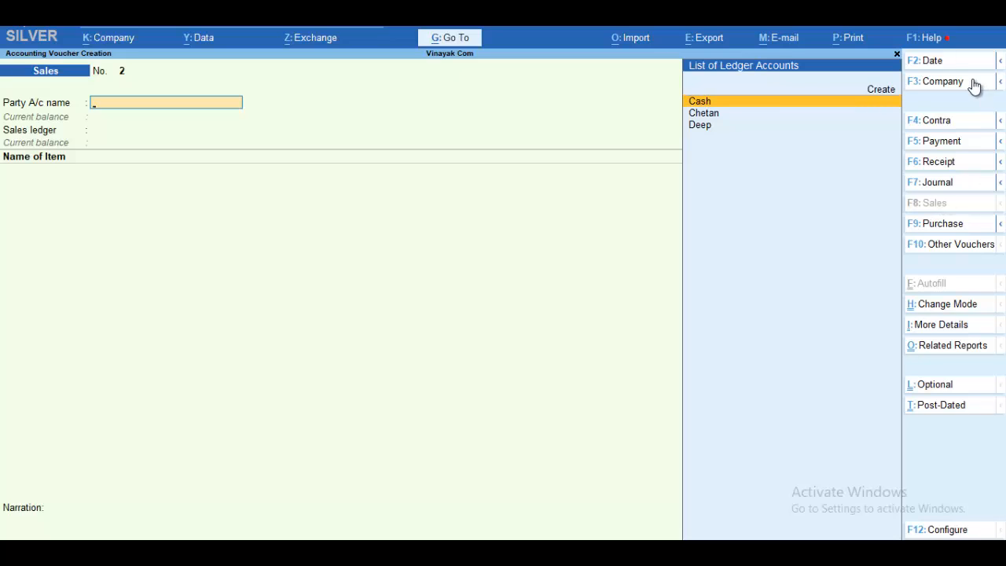
Step: Set the date of the second sales voucher to 2-Jun-22
{"action": "left_click", "coordinate": [948, 66]}
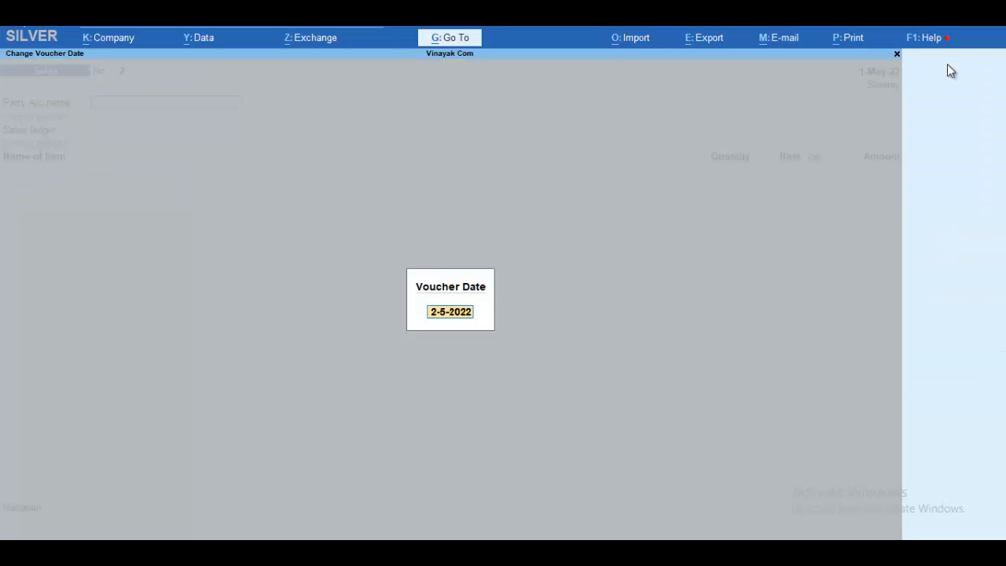
{"action": "type", "text": "2-6"}
{"action": "key", "text": "Return"}
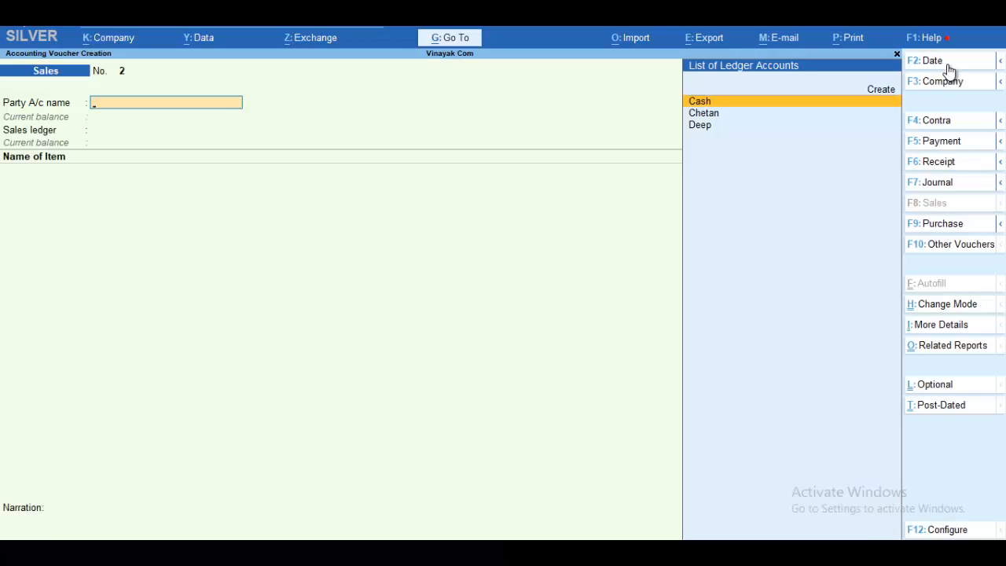
Step: Choose the same customer as the party account of the second sales voucher and leave the dispatch details blank
{"action": "key", "text": "Down"}
{"action": "key", "text": "Down"}
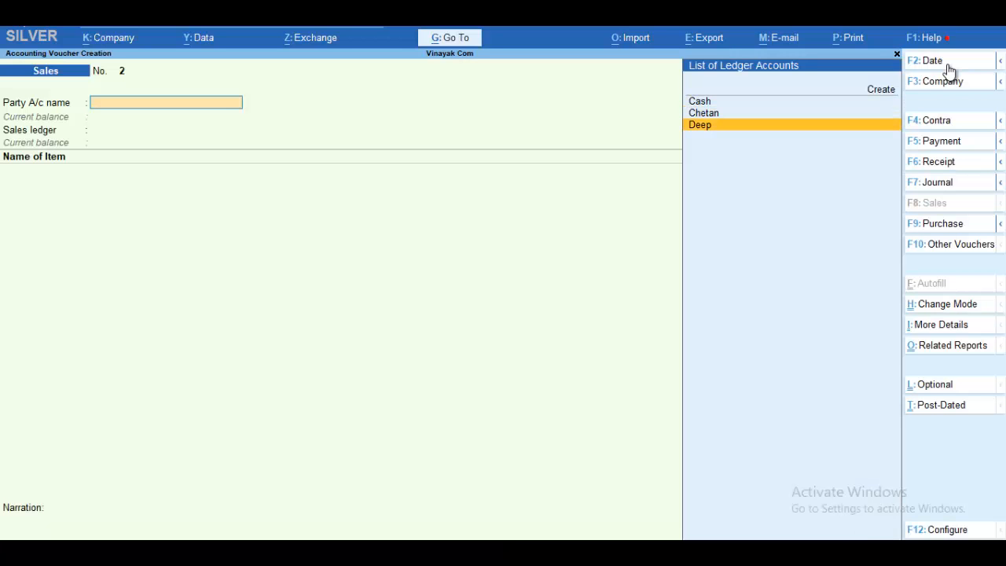
{"action": "key", "text": "Return"}
{"action": "key", "text": "Return"}
{"action": "key", "text": "Return"}
{"action": "key", "text": "Return"}
{"action": "key", "text": "Return"}
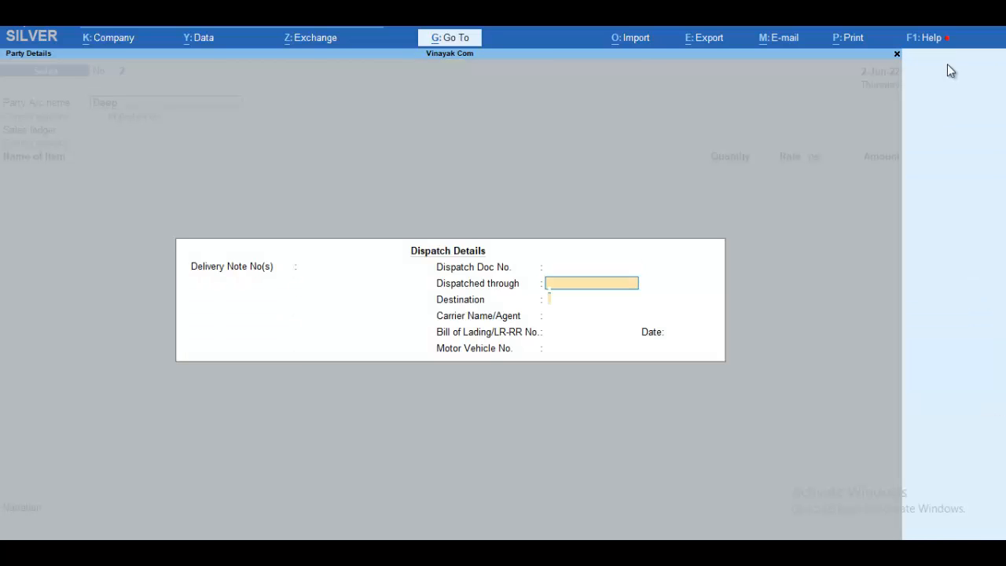
{"action": "key", "text": "Return"}
{"action": "key", "text": "Return"}
{"action": "key", "text": "Return"}
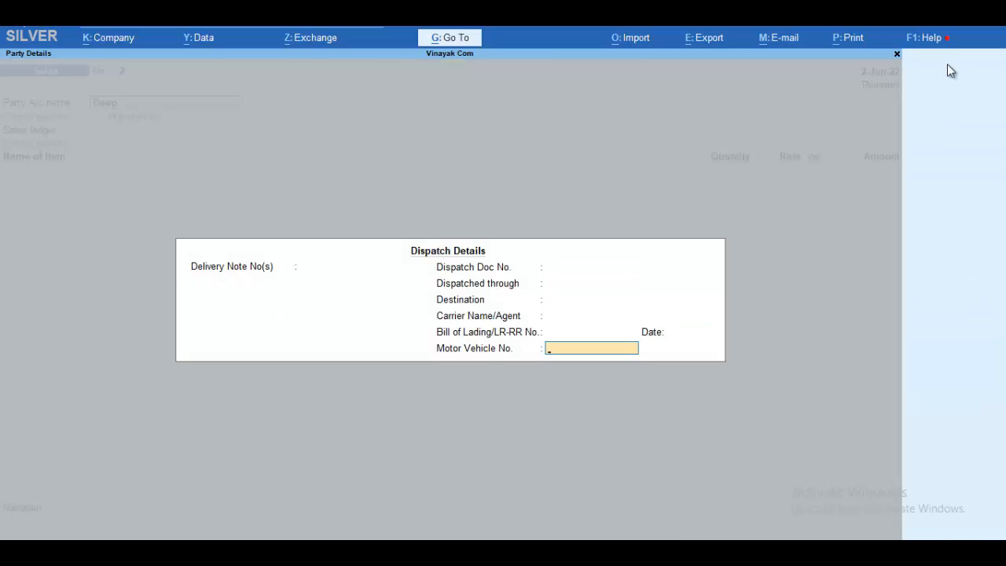
{"action": "key", "text": "Return"}
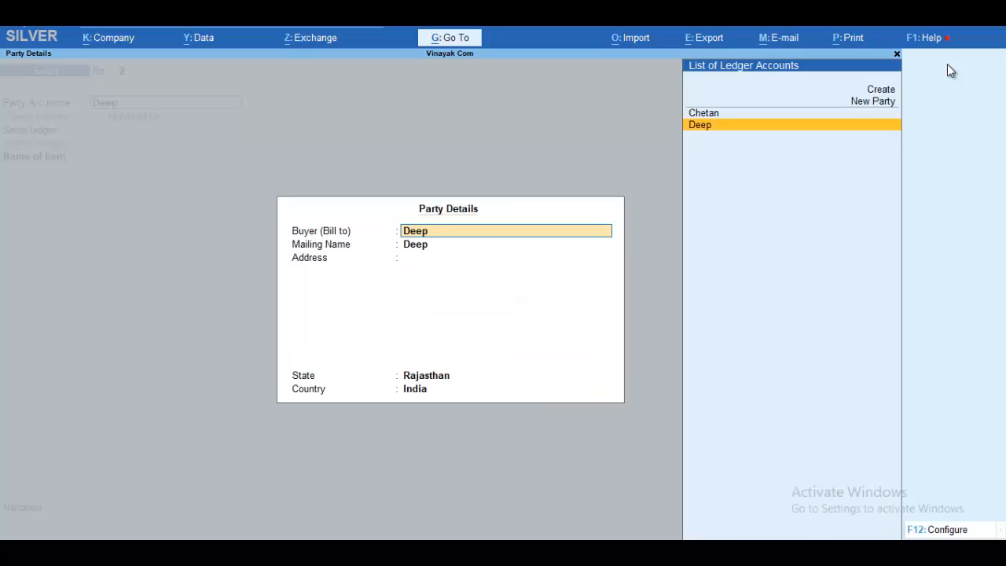
Step: Accept the buyer's default party details for the second voucher, keeping state Rajasthan and the Sales ledger
{"action": "key", "text": "Return"}
{"action": "key", "text": "Return"}
{"action": "key", "text": "Return"}
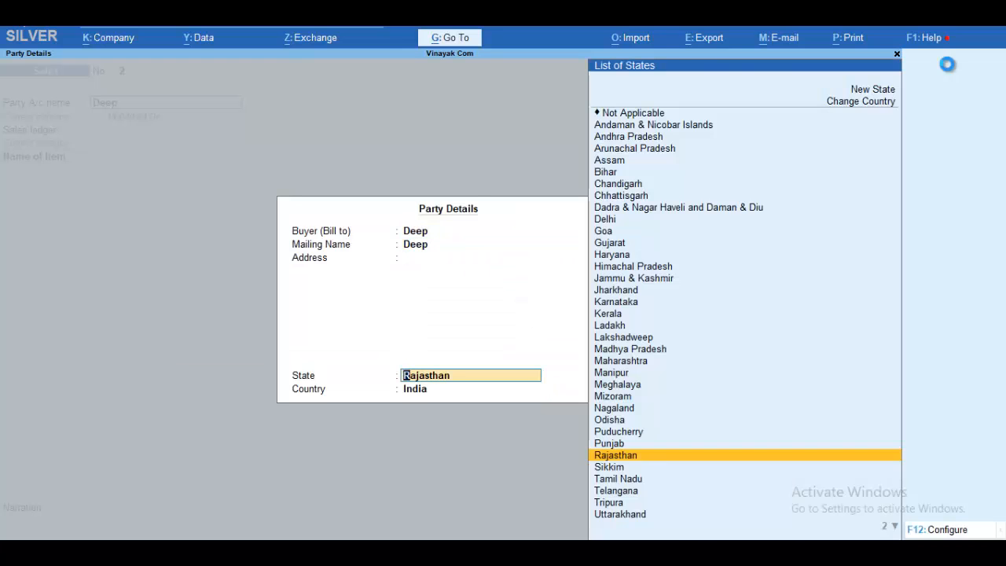
{"action": "key", "text": "Return"}
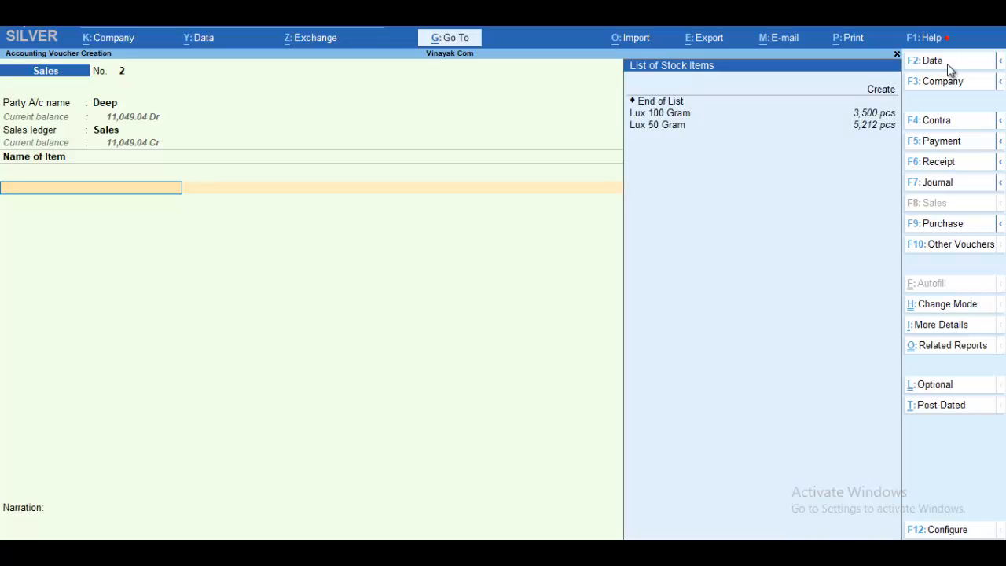
Step: Add 8 pcs of Lux 100 Gram to the second sales voucher at the suggested rate of 23.75
{"action": "key", "text": "Down"}
{"action": "key", "text": "Return"}
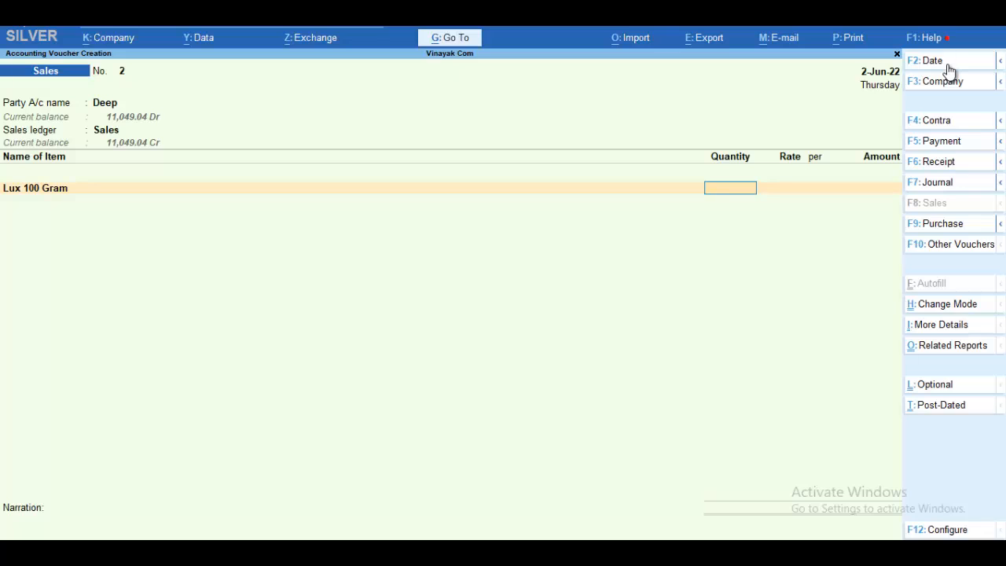
{"action": "type", "text": "8"}
{"action": "key", "text": "Return"}
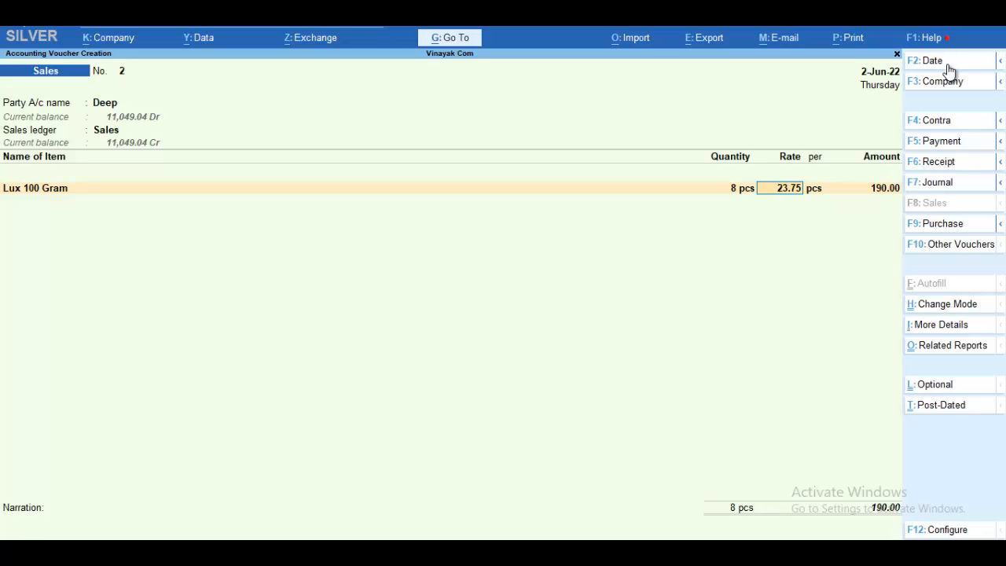
{"action": "key", "text": "Return"}
{"action": "key", "text": "BackSpace"}
{"action": "key", "text": "Return"}
{"action": "key", "text": "Return"}
{"action": "key", "text": "Return"}
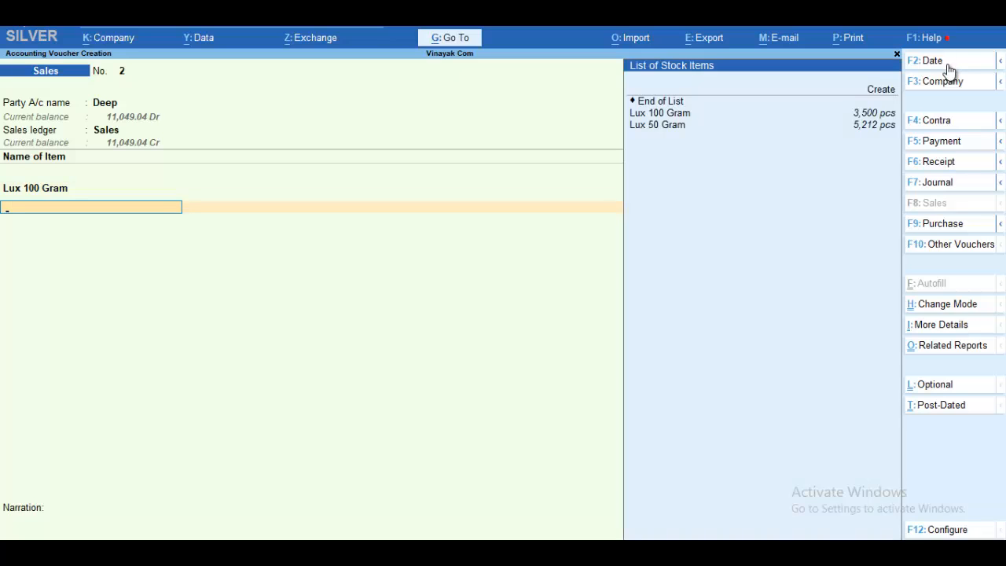
Step: Add 9 pcs of Lux 50 Gram as the second item, keeping the suggested rate of 22.78
{"action": "key", "text": "Down"}
{"action": "key", "text": "Down"}
{"action": "key", "text": "Down"}
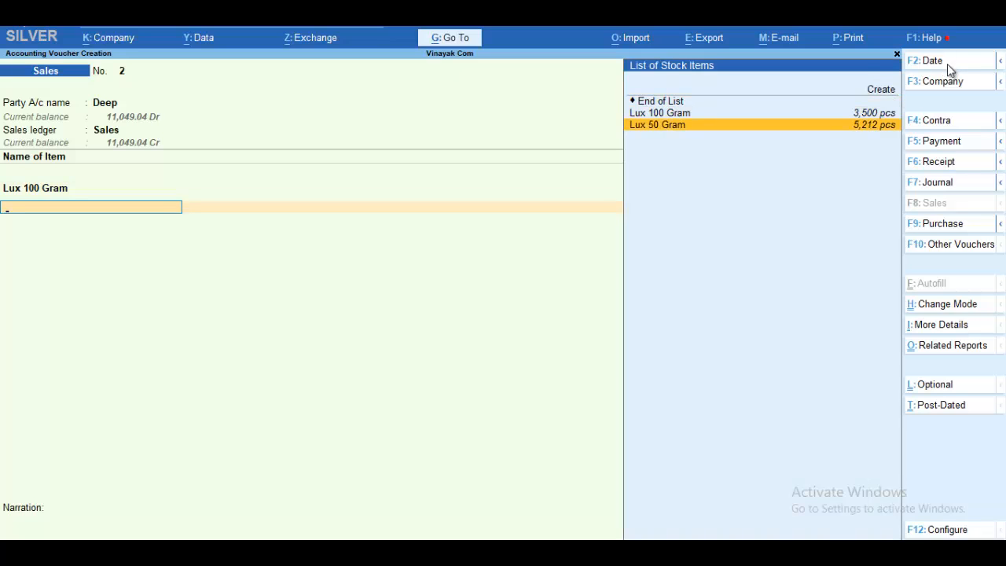
{"action": "key", "text": "Return"}
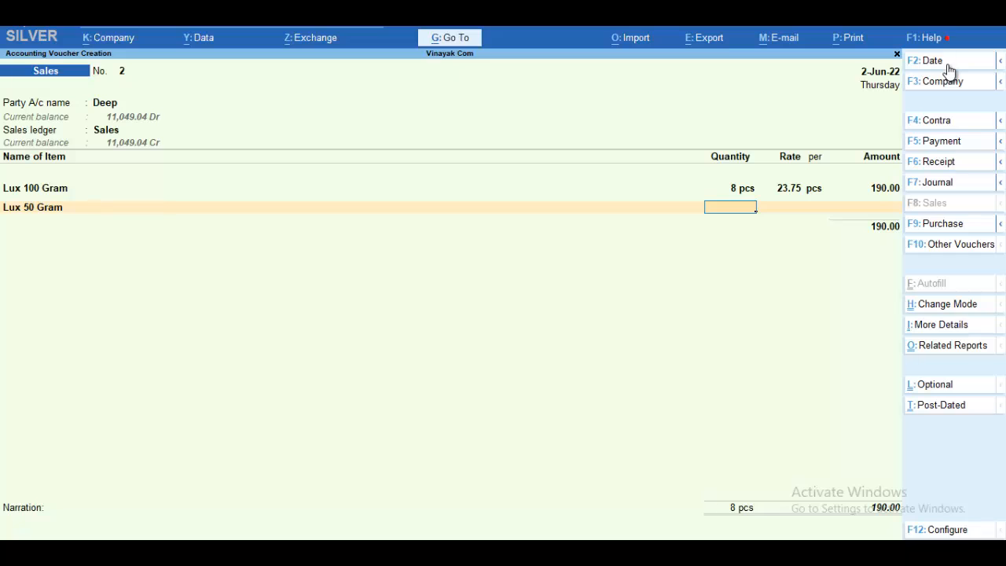
{"action": "type", "text": "9"}
{"action": "key", "text": "Return"}
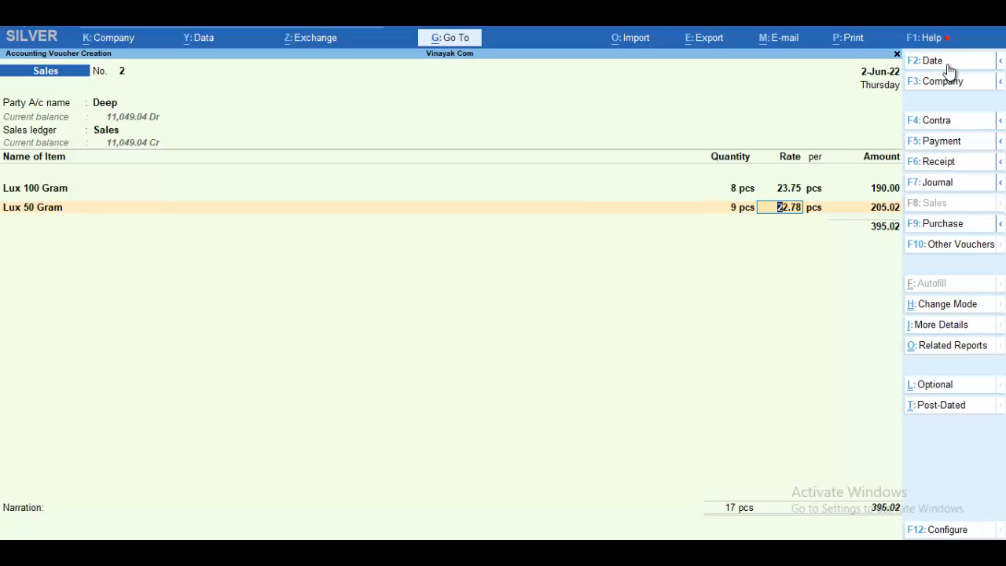
{"action": "key", "text": "Return"}
{"action": "key", "text": "Return"}
Step: Finish the second sales voucher without further items or narration, save it and leave voucher entry
{"action": "key", "text": "Return"}
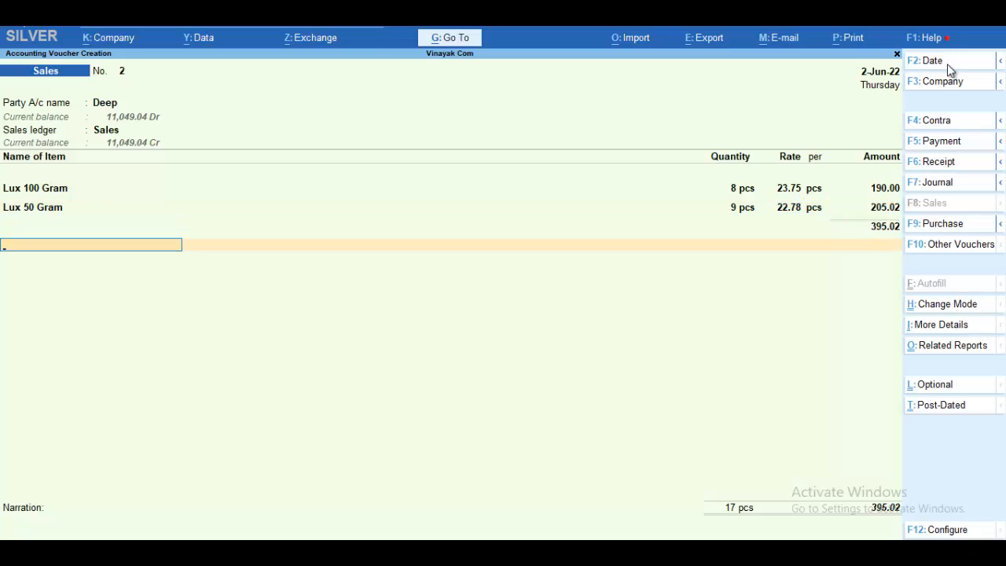
{"action": "key", "text": "Return"}
{"action": "key", "text": "Return"}
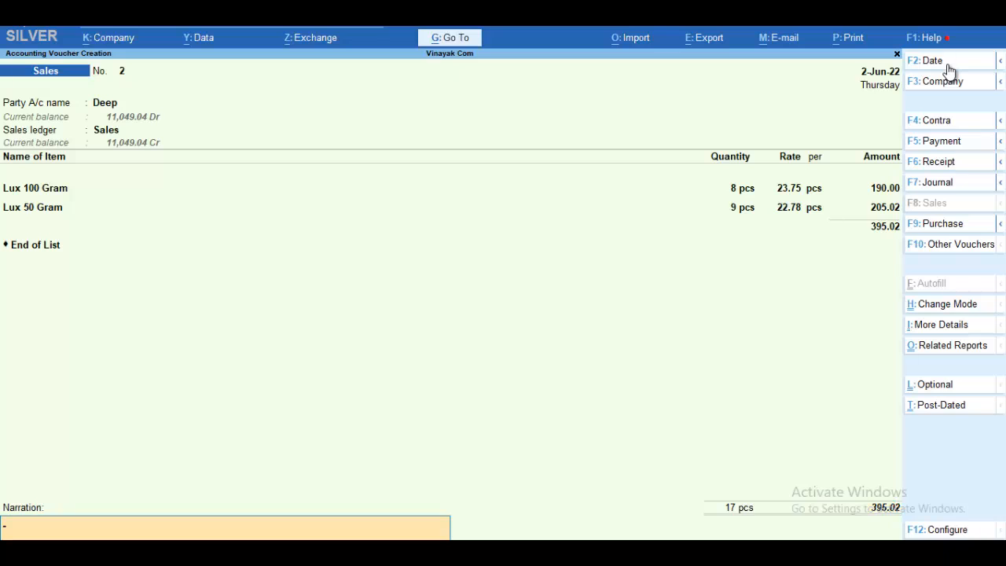
{"action": "key", "text": "Return"}
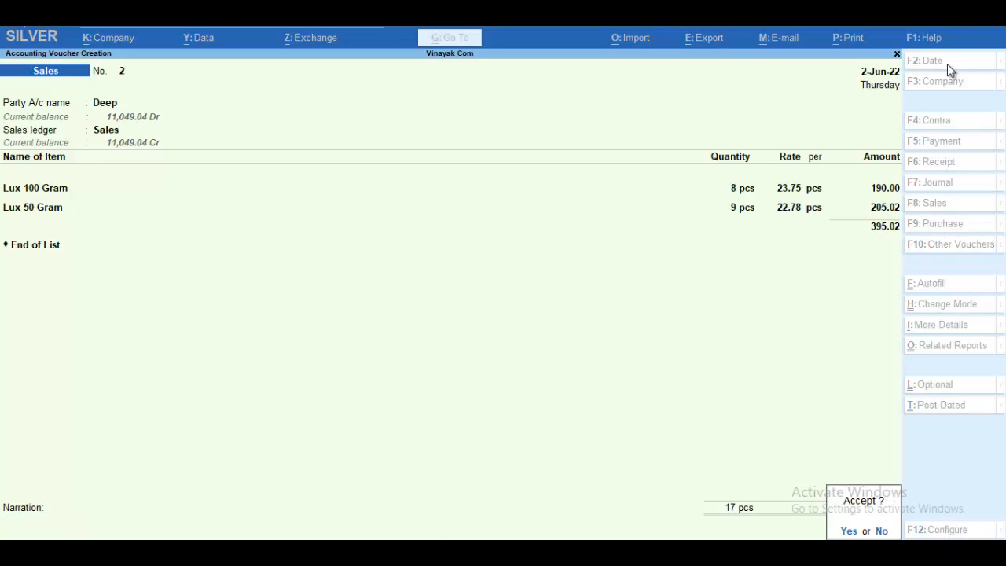
{"action": "key", "text": "Return"}
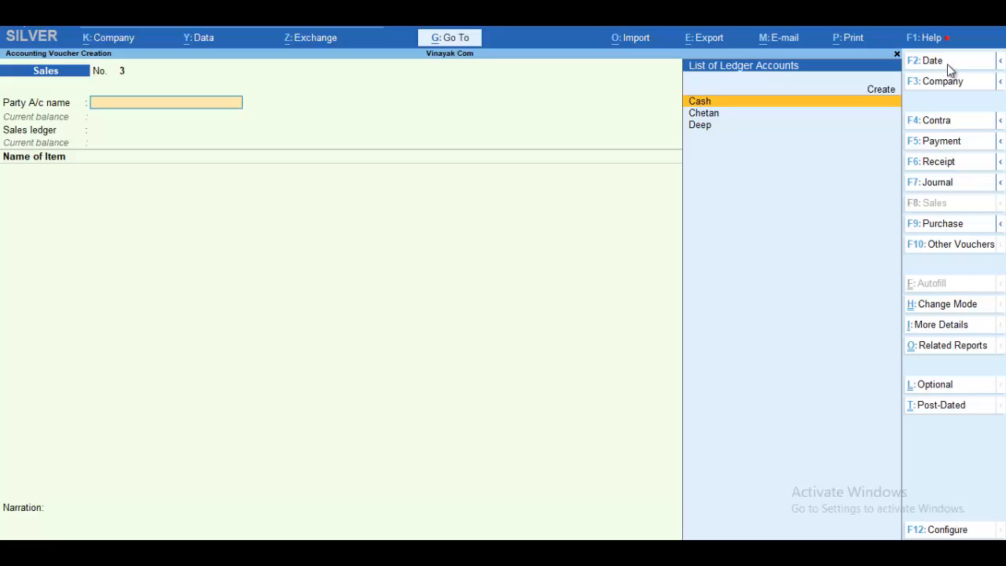
{"action": "key", "text": "Escape"}
{"action": "key", "text": "Return"}
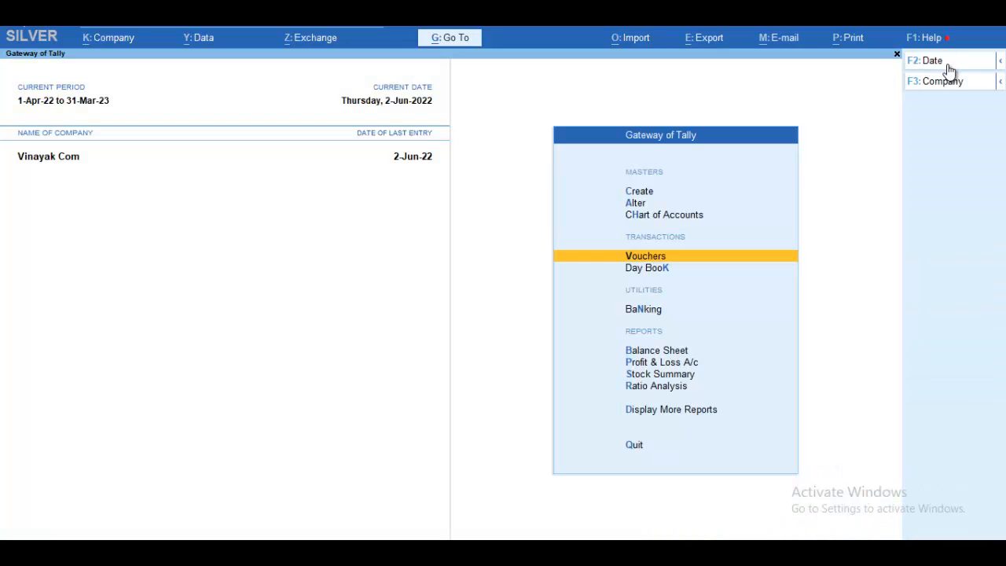
Step: Open the Account Books among the additional display reports
{"action": "key", "text": "Down"}
{"action": "key", "text": "Down"}
{"action": "key", "text": "Down"}
{"action": "key", "text": "Down"}
{"action": "key", "text": "Down"}
{"action": "key", "text": "Down"}
{"action": "key", "text": "Down"}
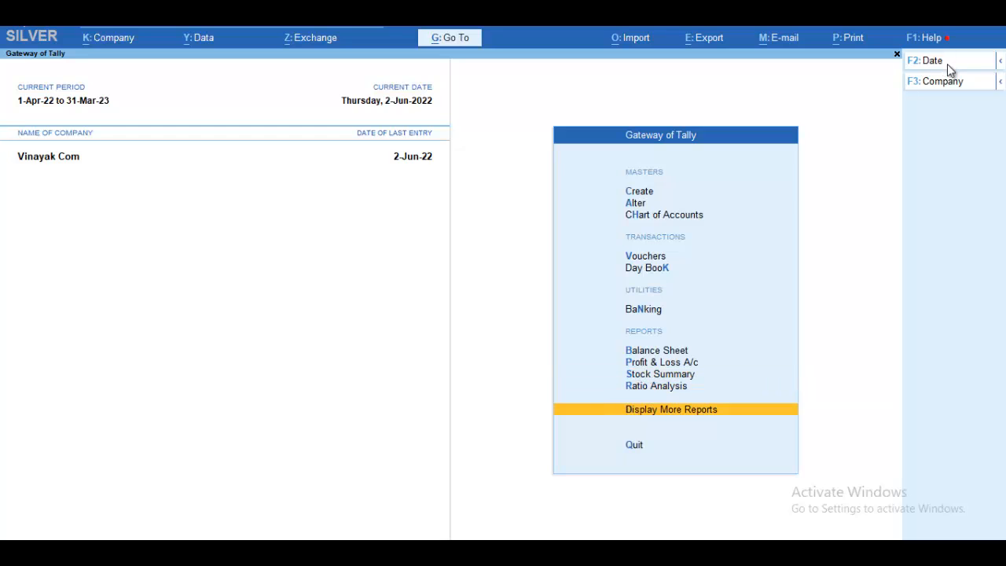
{"action": "key", "text": "Return"}
{"action": "key", "text": "Down"}
{"action": "key", "text": "Down"}
{"action": "key", "text": "Down"}
{"action": "key", "text": "Down"}
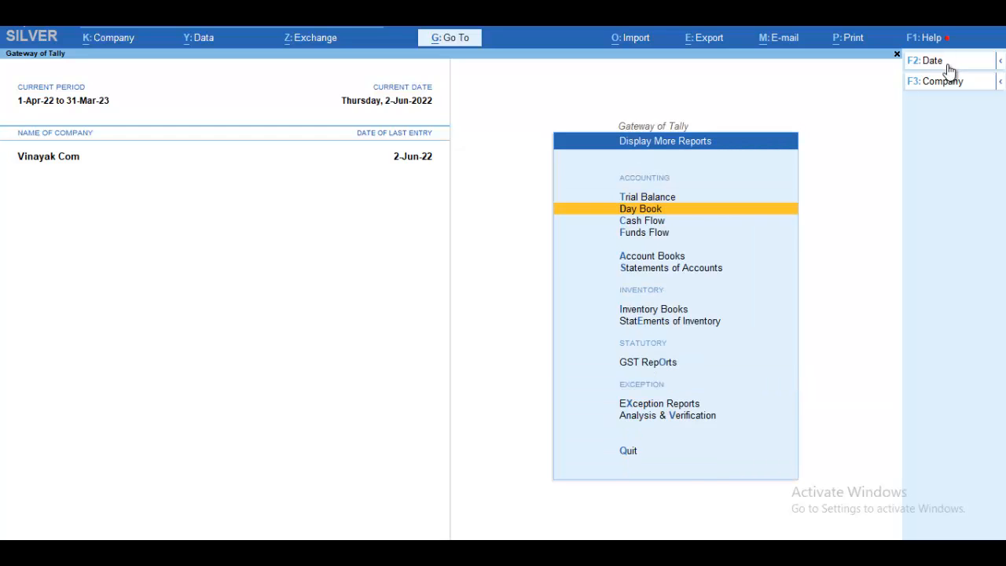
{"action": "key", "text": "Return"}
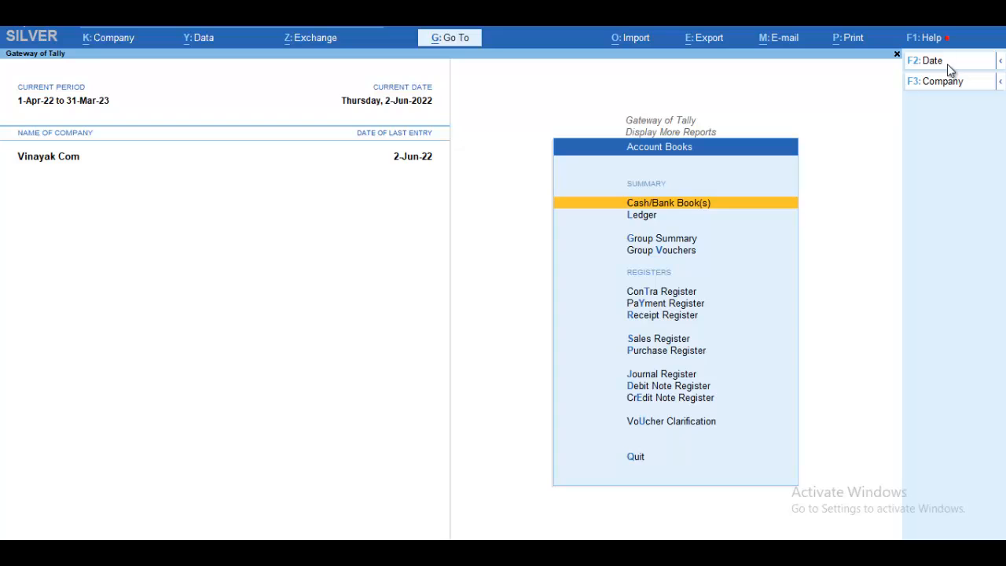
Step: Open the Sales Register and list the sales vouchers for June
{"action": "key", "text": "Down"}
{"action": "key", "text": "Down"}
{"action": "key", "text": "Down"}
{"action": "key", "text": "Down"}
{"action": "key", "text": "Down"}
{"action": "key", "text": "Down"}
{"action": "key", "text": "Down"}
{"action": "key", "text": "Down"}
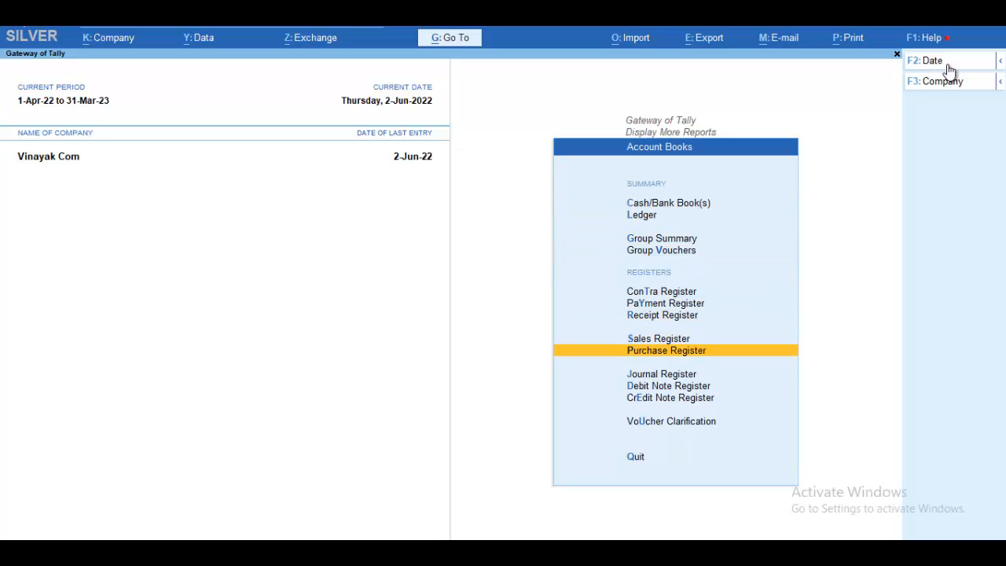
{"action": "key", "text": "Up"}
{"action": "key", "text": "Return"}
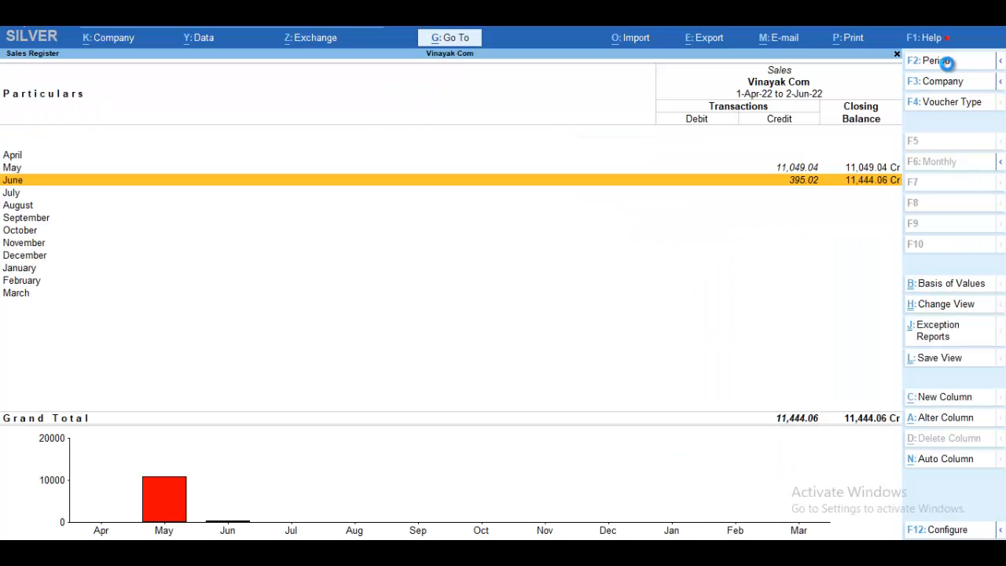
{"action": "key", "text": "Return"}
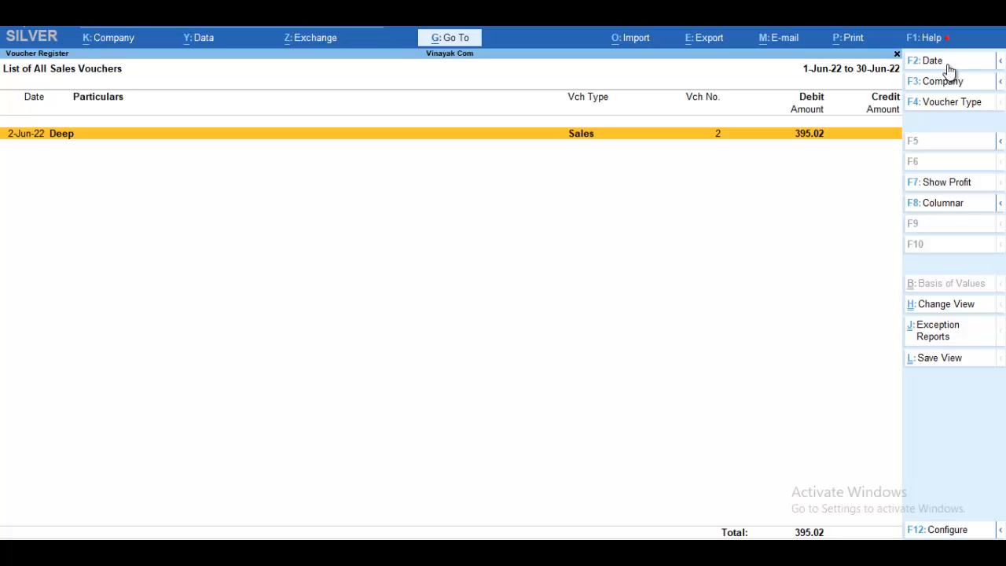
Step: List the sales vouchers for 1-Apr-22 to 2-Jun-22 and open the voucher dated 1-May-22
{"action": "left_click", "coordinate": [946, 64]}
{"action": "key", "text": "BackSpace"}
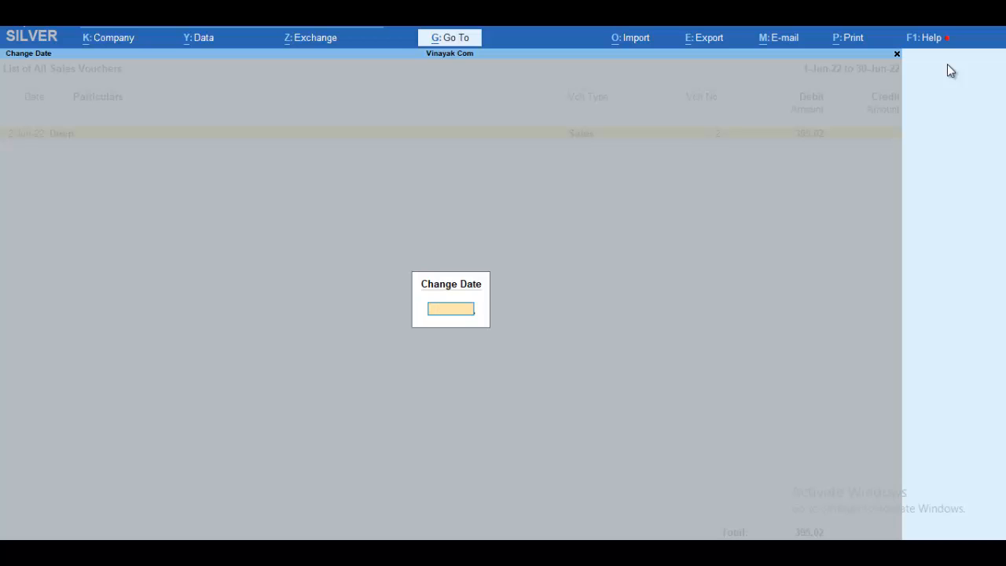
{"action": "key", "text": "Return"}
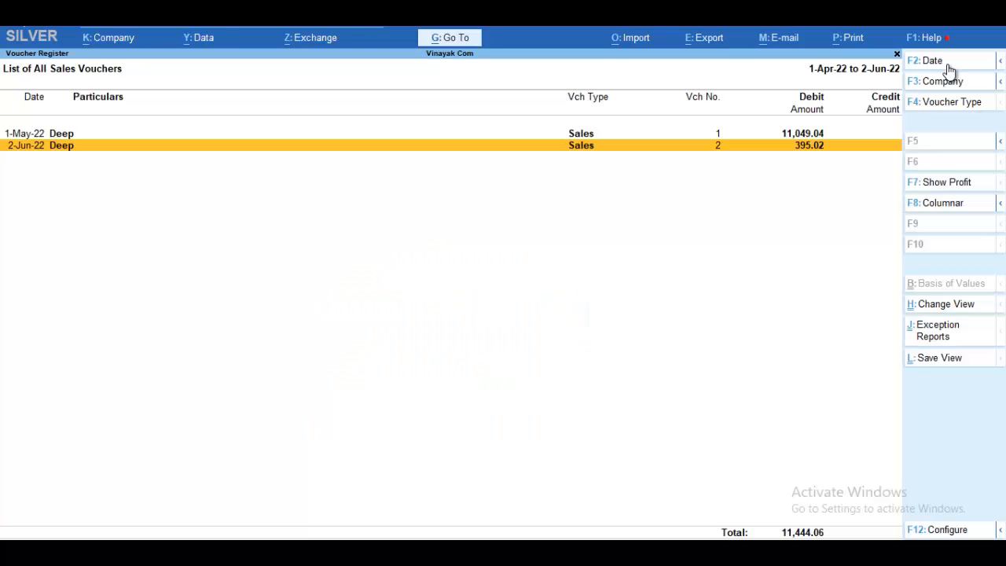
{"action": "key", "text": "Up"}
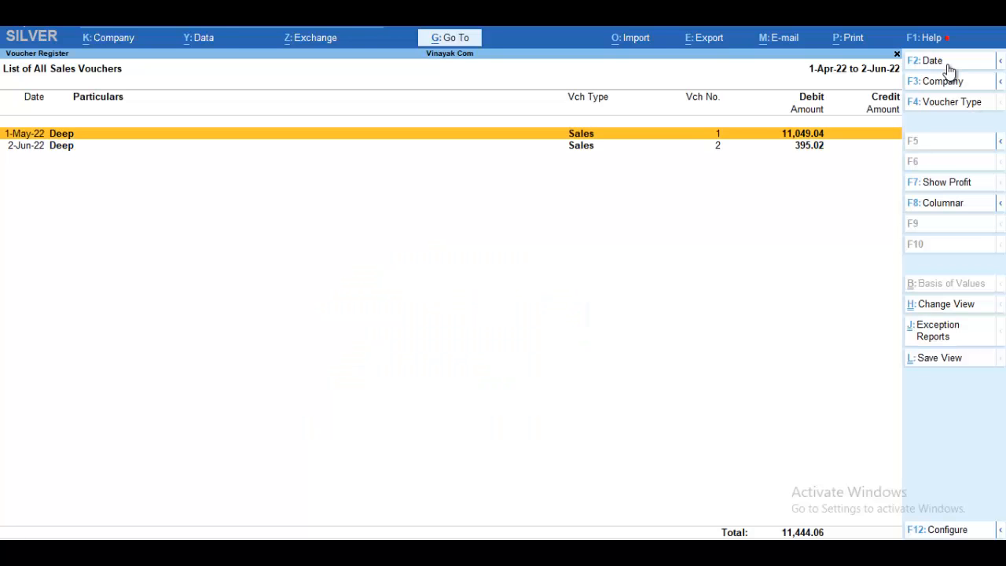
{"action": "key", "text": "Return"}
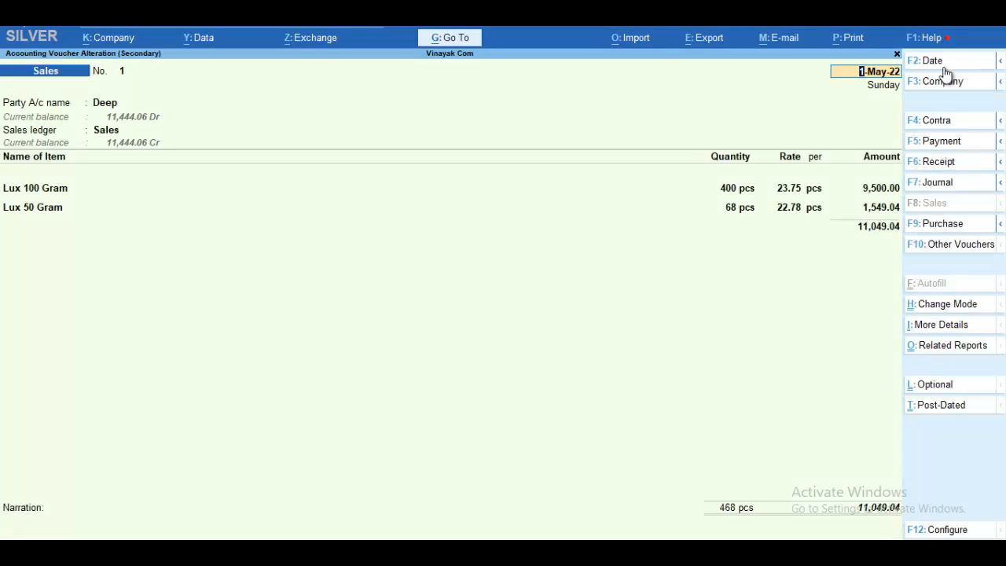
Step: Preview the printed invoice of sales voucher No. 1 and enlarge it to read its details
{"action": "left_click", "coordinate": [846, 44]}
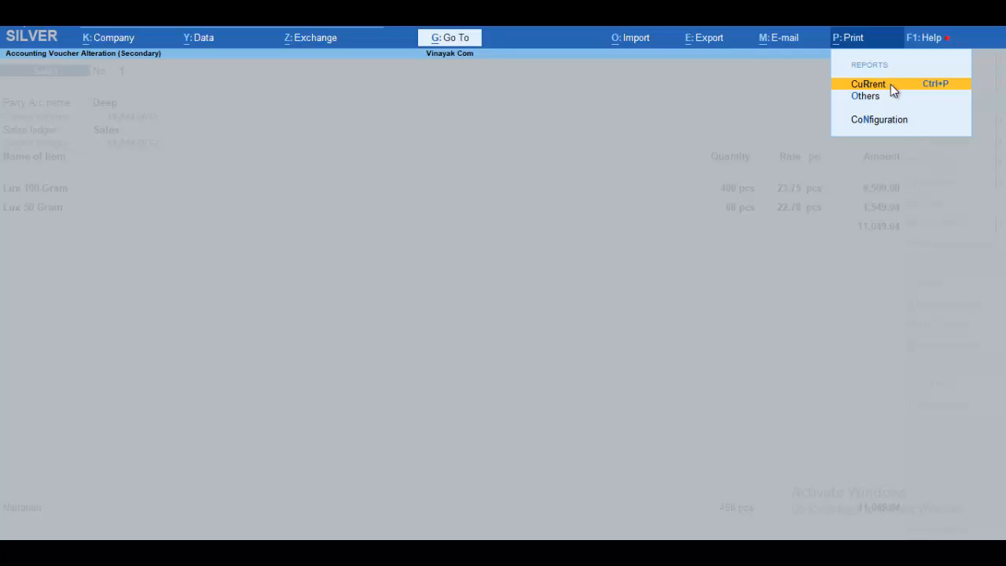
{"action": "left_click", "coordinate": [915, 88]}
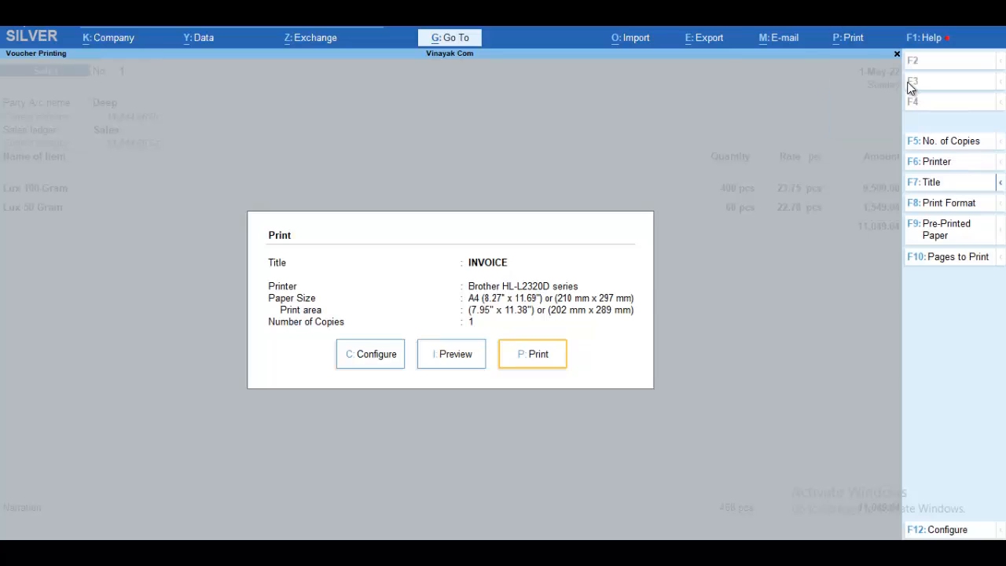
{"action": "left_click", "coordinate": [460, 354]}
{"action": "left_click", "coordinate": [454, 355]}
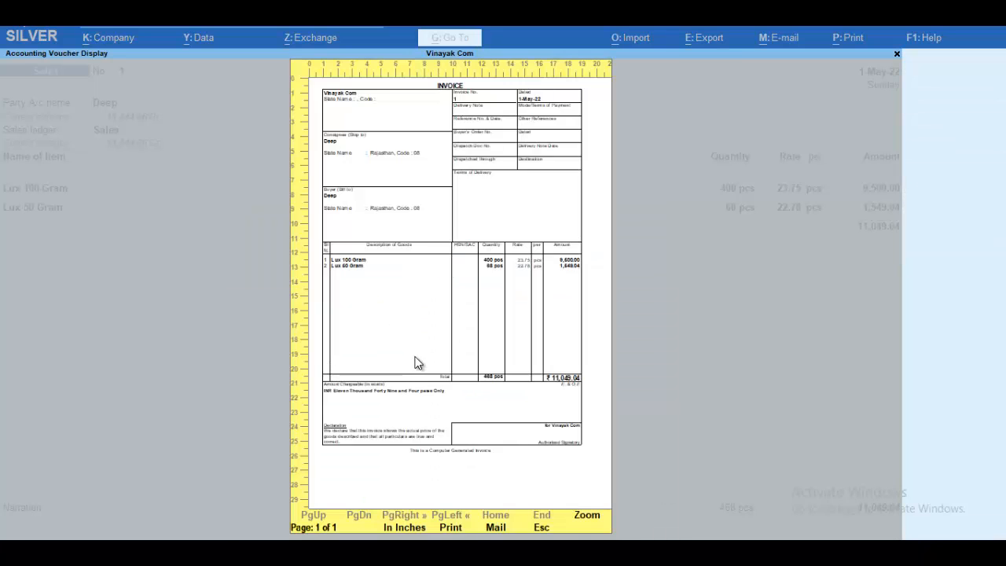
{"action": "left_click", "coordinate": [586, 515]}
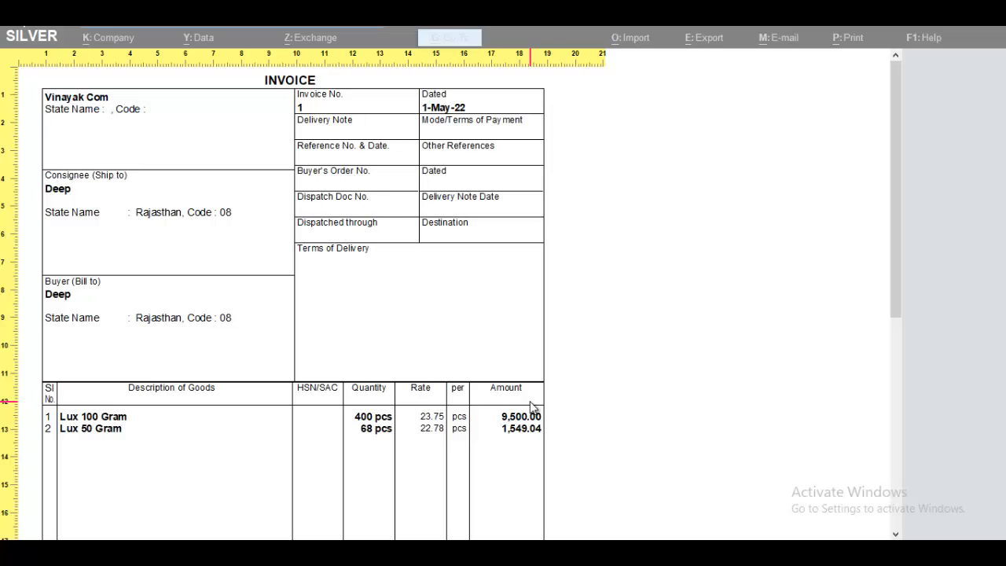
Step: Close the invoice preview without printing, quit the sales voucher and return to the Account Books
{"action": "key", "text": "Escape"}
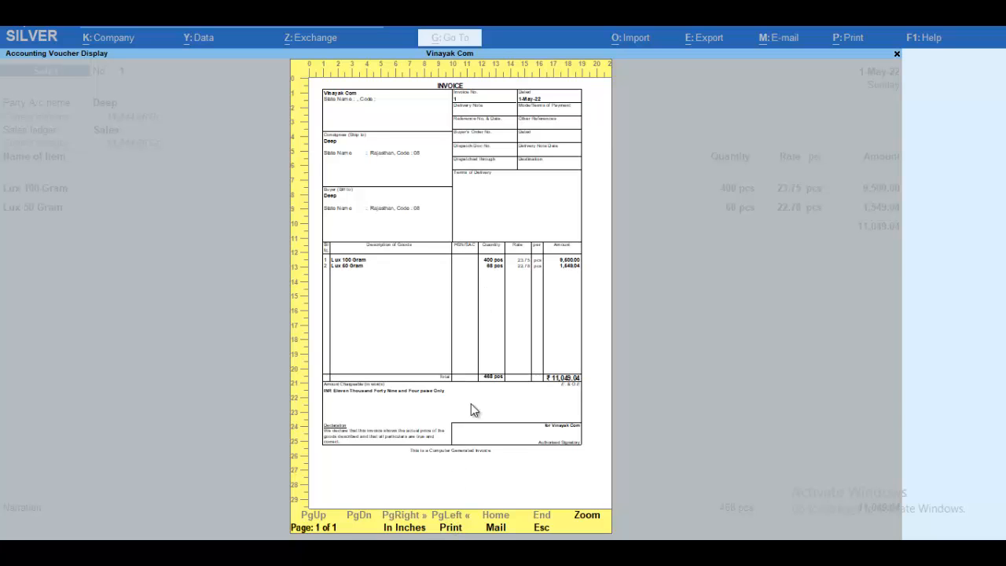
{"action": "key", "text": "Escape"}
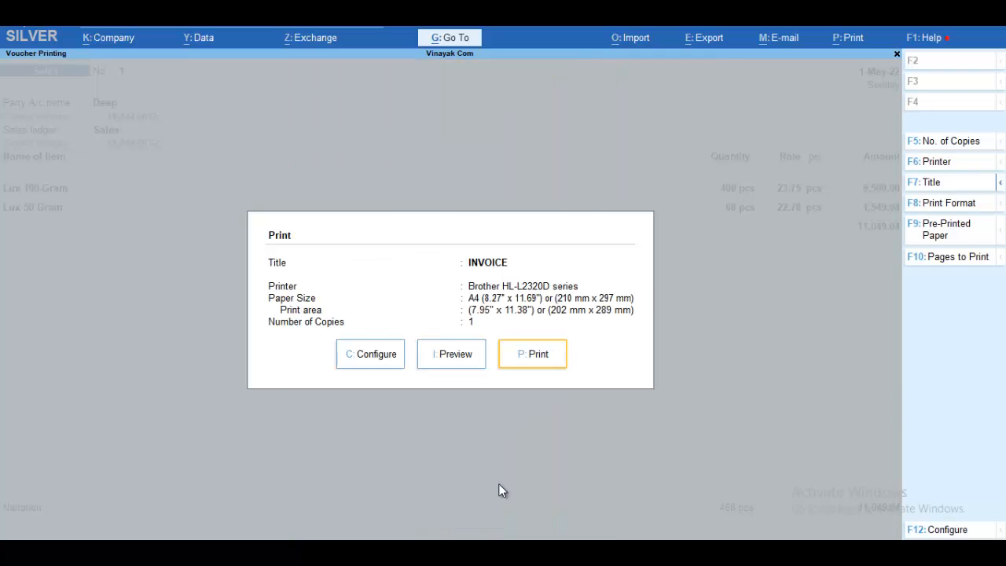
{"action": "key", "text": "Escape"}
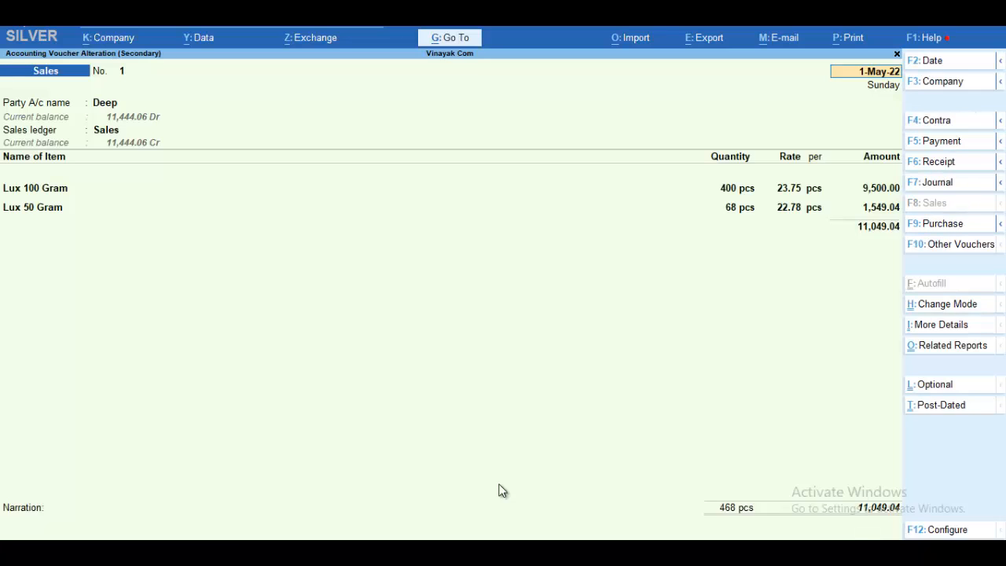
{"action": "key", "text": "Escape"}
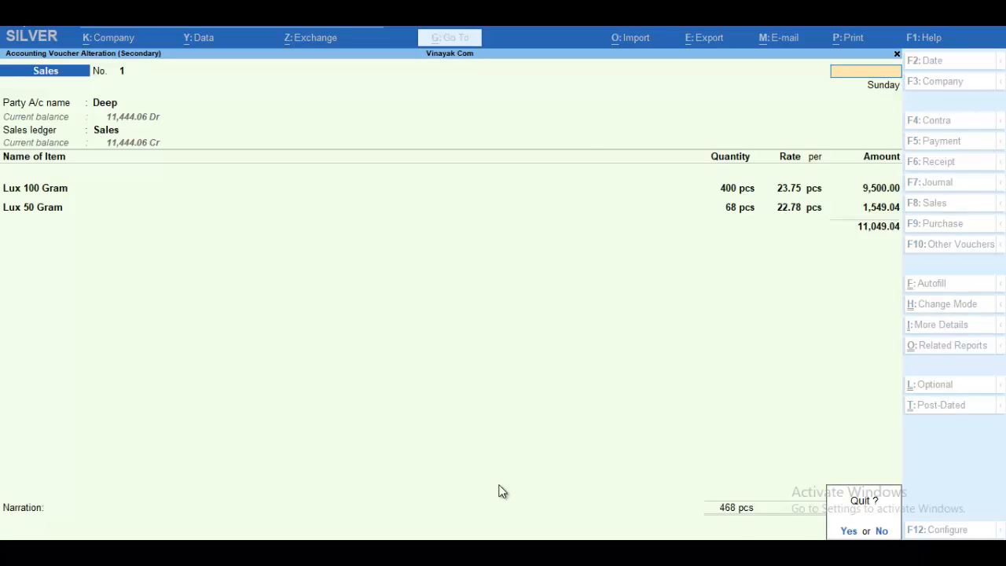
{"action": "key", "text": "Return"}
{"action": "key", "text": "Escape"}
{"action": "key", "text": "Escape"}
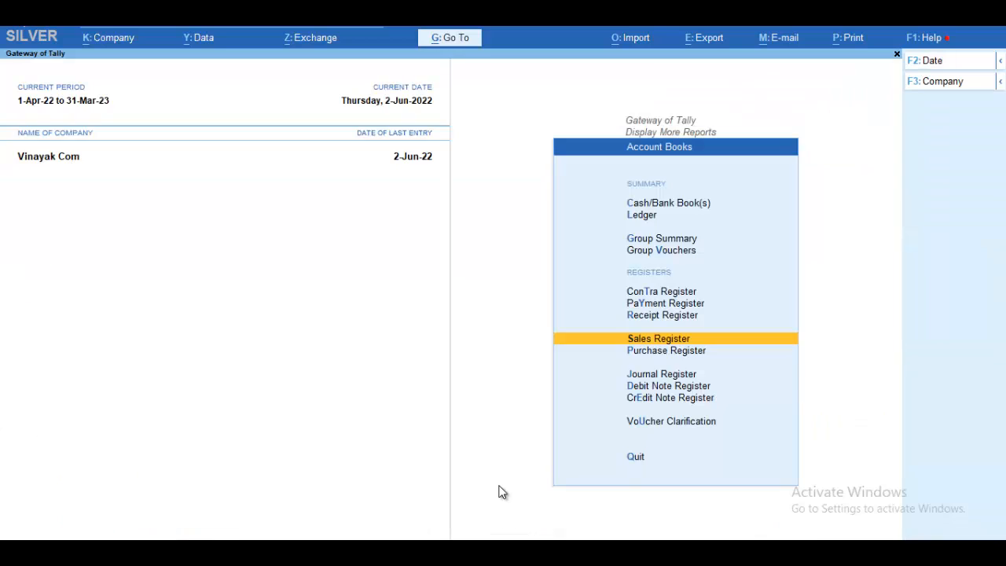
Step: List the Purchase Register vouchers for 1-Apr-22 to 2-Jun-22, then go back to the Gateway of Tally
{"action": "key", "text": "Down"}
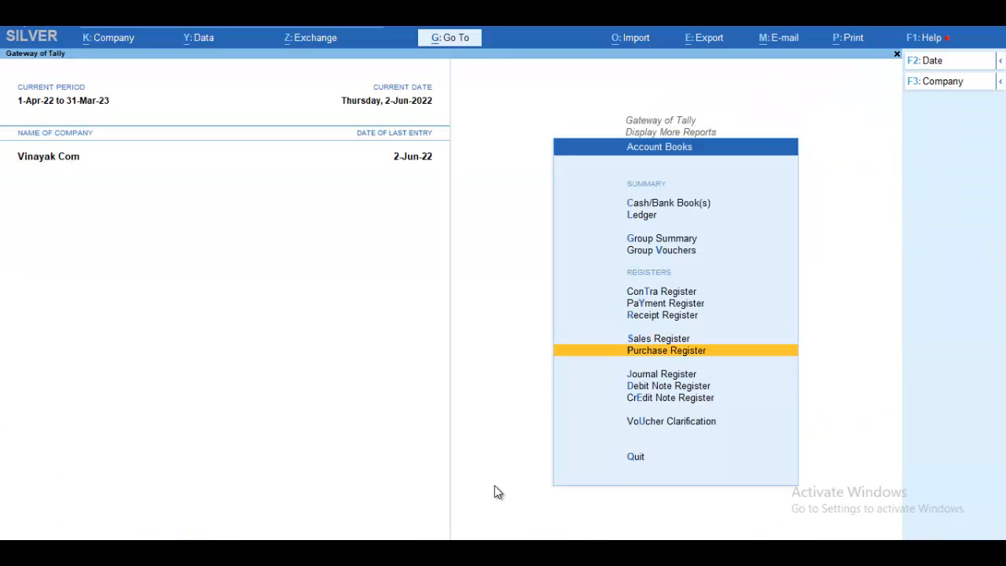
{"action": "key", "text": "Return"}
{"action": "key", "text": "Return"}
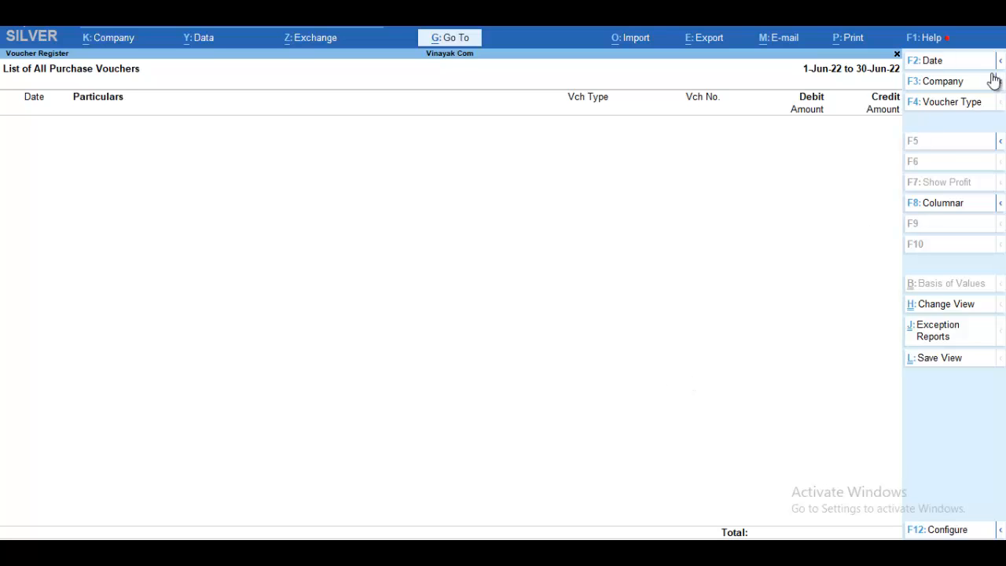
{"action": "left_click", "coordinate": [940, 63]}
{"action": "type", "text": "2"}
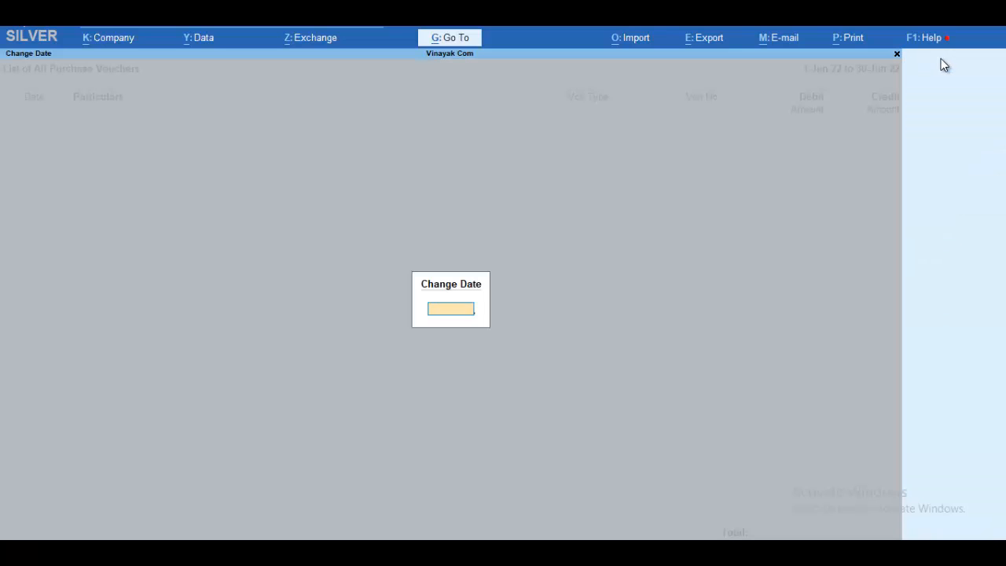
{"action": "key", "text": "Return"}
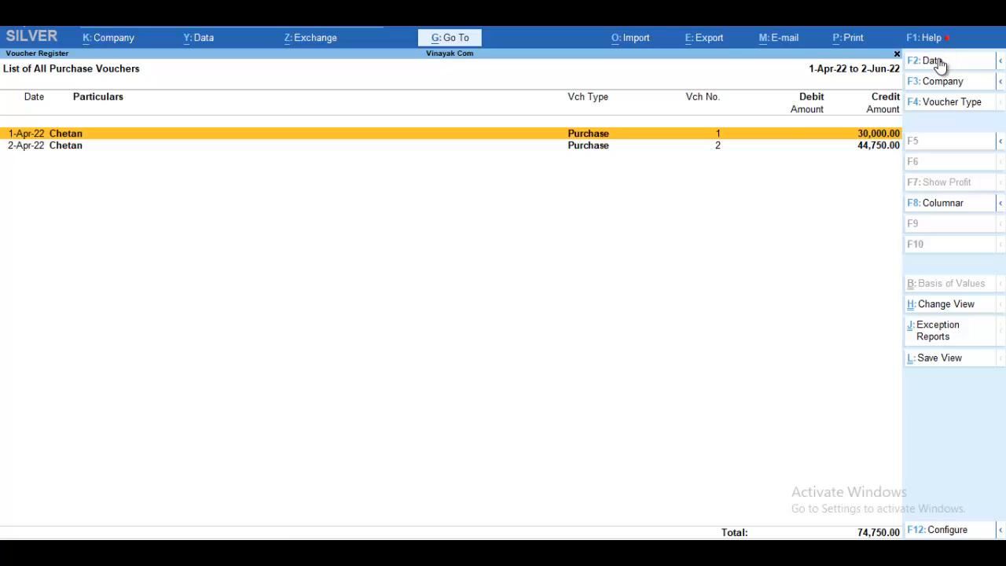
{"action": "key", "text": "Escape"}
{"action": "key", "text": "Escape"}
{"action": "key", "text": "Escape"}
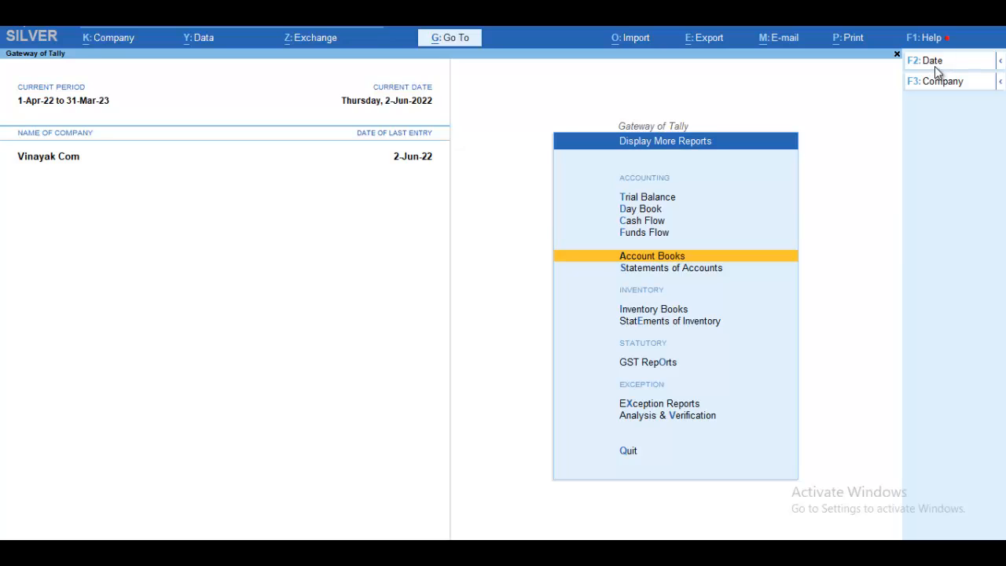
{"action": "key", "text": "Escape"}
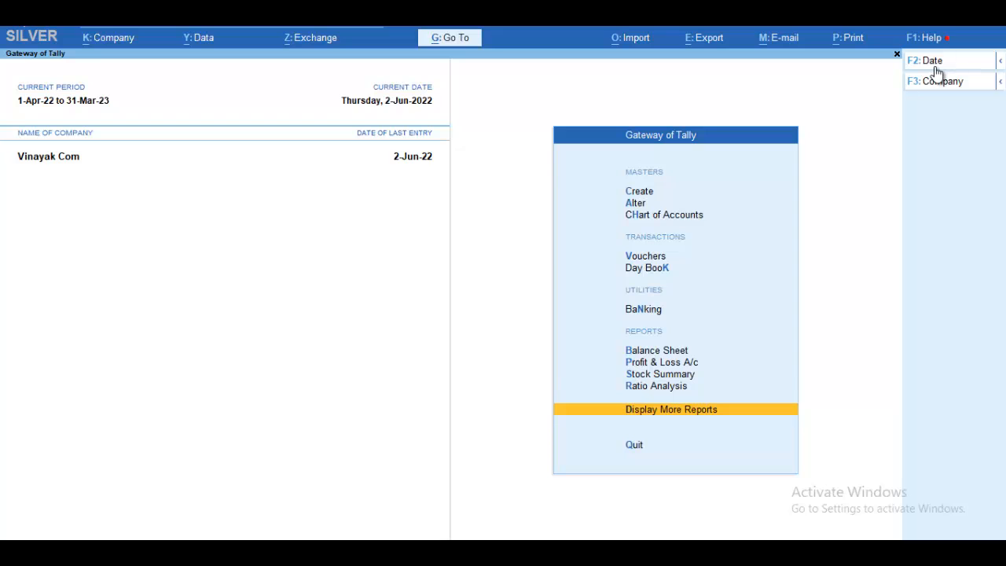
Step: Open the Stock Summary and drill into the Lux stock group
{"action": "key", "text": "Up"}
{"action": "key", "text": "Up"}
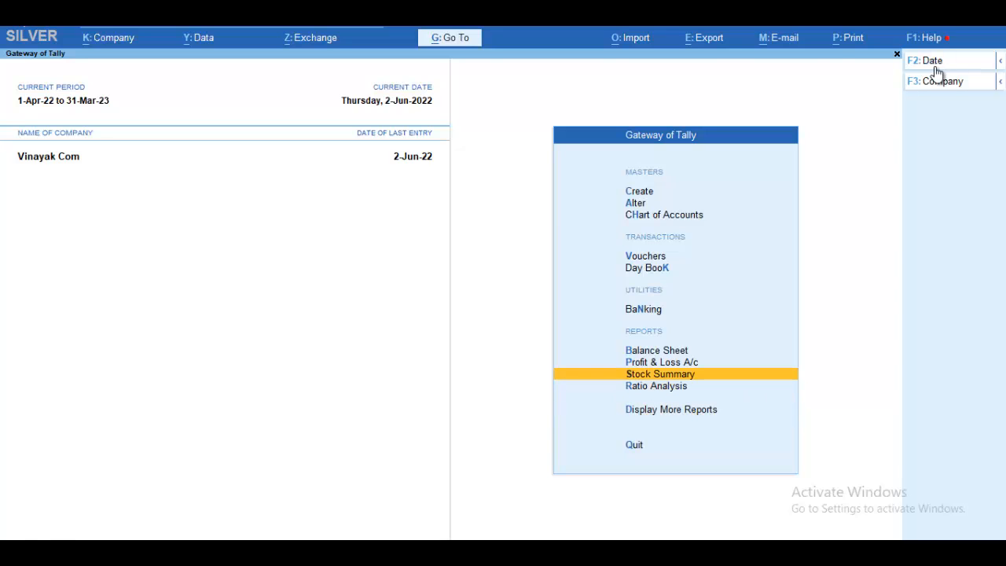
{"action": "key", "text": "Return"}
{"action": "key", "text": "Return"}
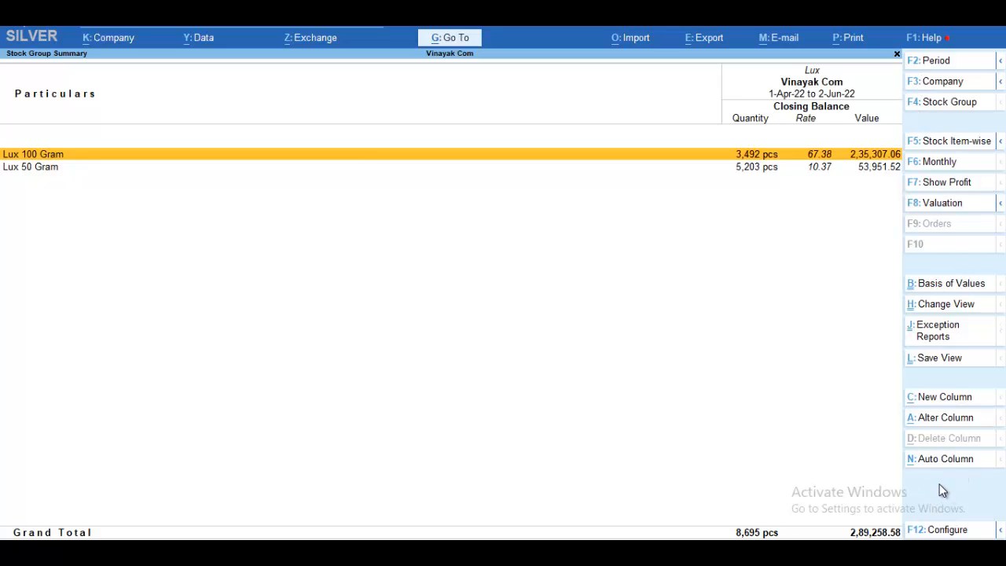
Step: Configure the Lux stock group summary to show Opening Balance, Goods Inwards and Goods Outwards, setting each to Yes
{"action": "left_click", "coordinate": [935, 528]}
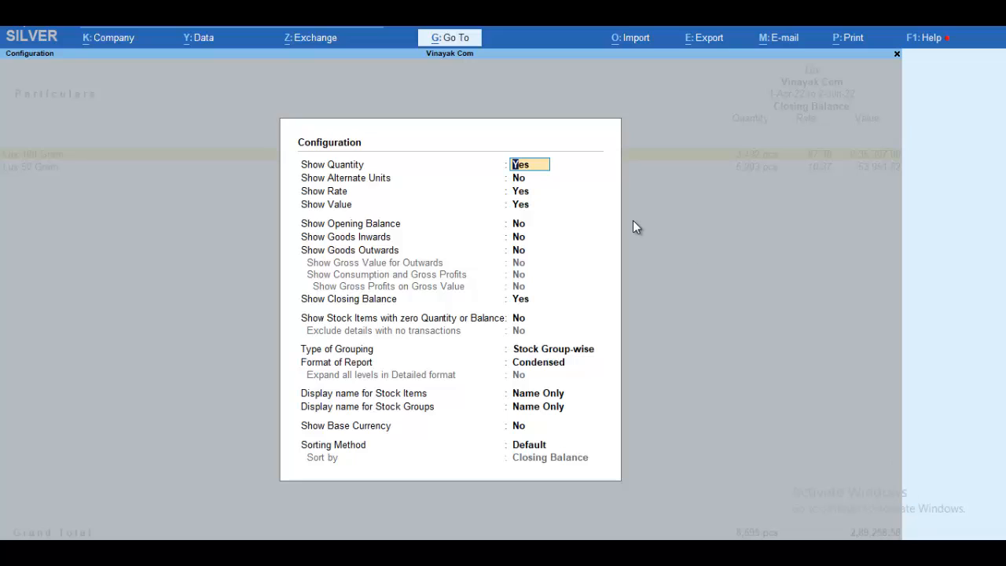
{"action": "key", "text": "Return"}
{"action": "key", "text": "Return"}
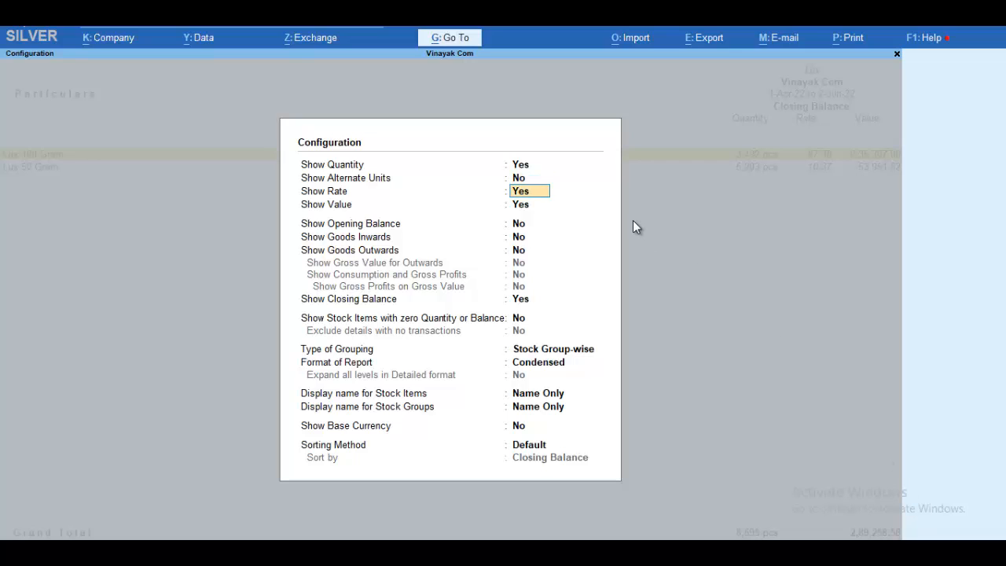
{"action": "key", "text": "Return"}
{"action": "key", "text": "Return"}
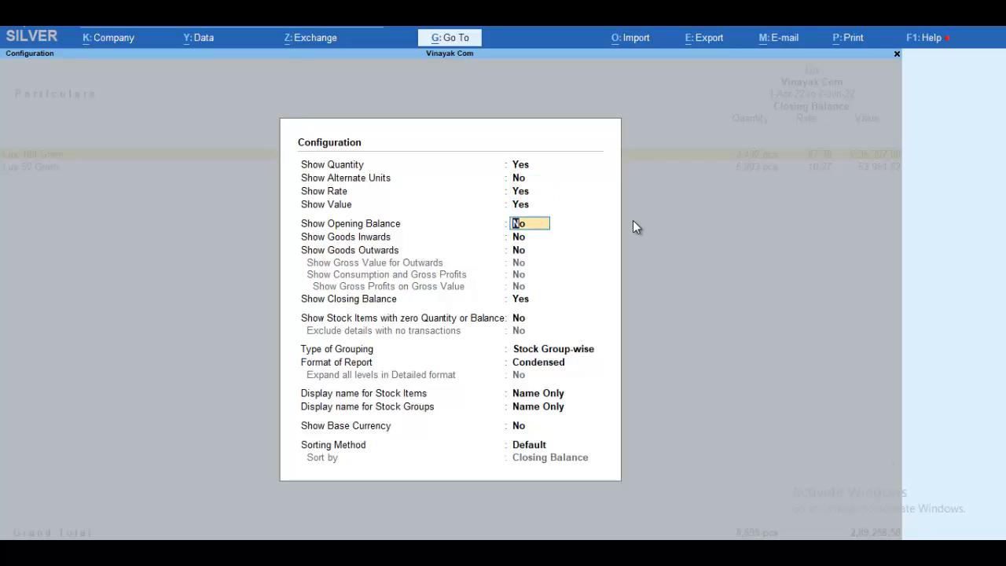
{"action": "type", "text": "y"}
{"action": "key", "text": "Return"}
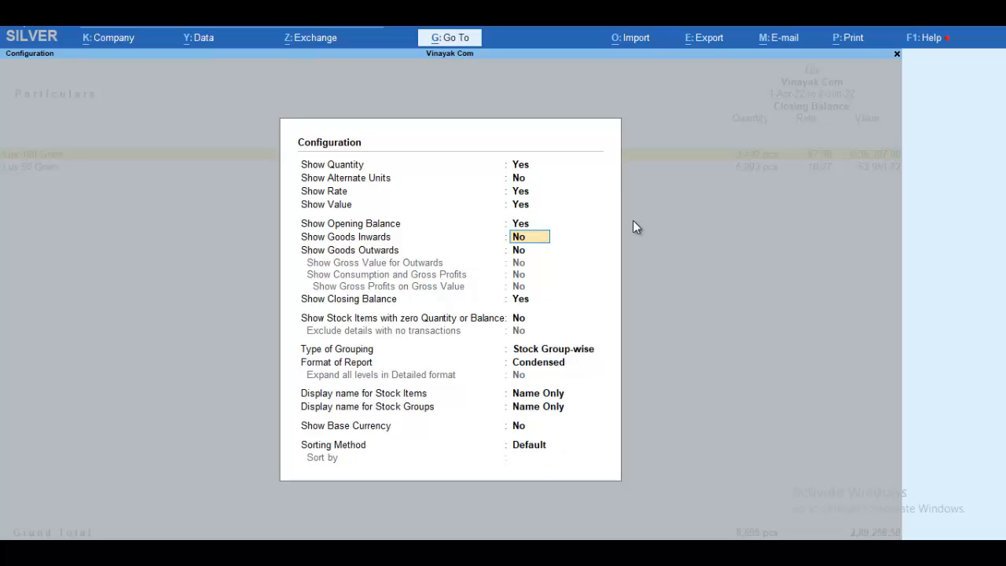
{"action": "type", "text": "y"}
{"action": "key", "text": "Return"}
{"action": "type", "text": "y"}
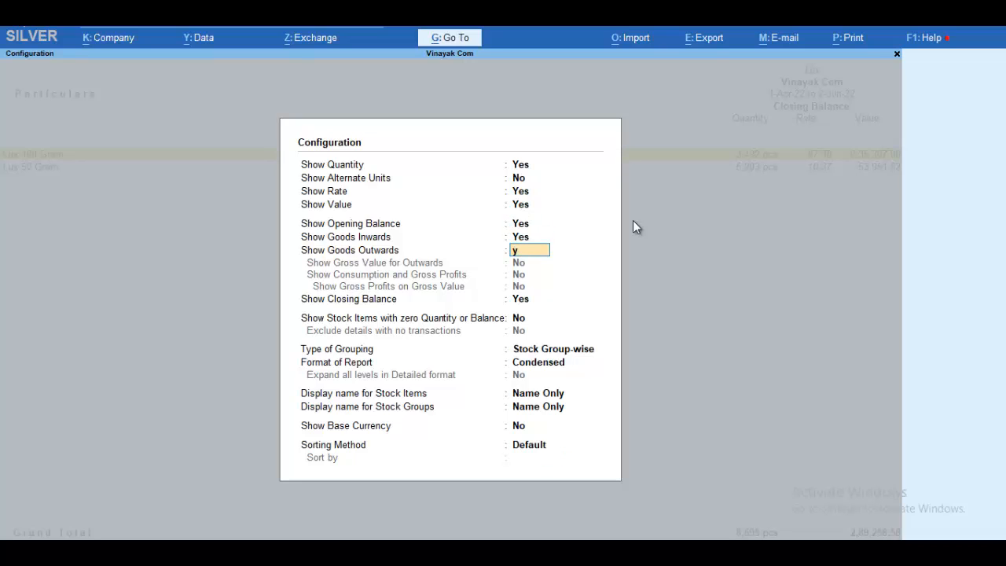
{"action": "key", "text": "Return"}
Step: Apply the report configuration with the remaining options kept, review the Lux stock movements and return to the Stock Summary
{"action": "key", "text": "Return"}
{"action": "key", "text": "Return"}
{"action": "key", "text": "Return"}
{"action": "key", "text": "Return"}
{"action": "key", "text": "Return"}
{"action": "key", "text": "Return"}
{"action": "key", "text": "Return"}
{"action": "key", "text": "Return"}
{"action": "key", "text": "Return"}
{"action": "key", "text": "Return"}
{"action": "key", "text": "Return"}
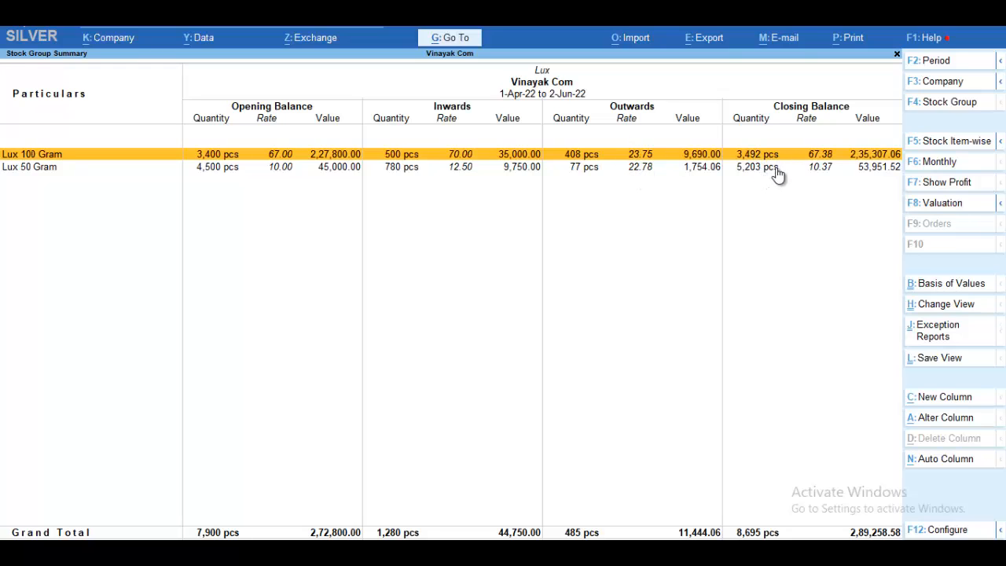
{"action": "key", "text": "Escape"}
{"action": "key", "text": "Escape"}
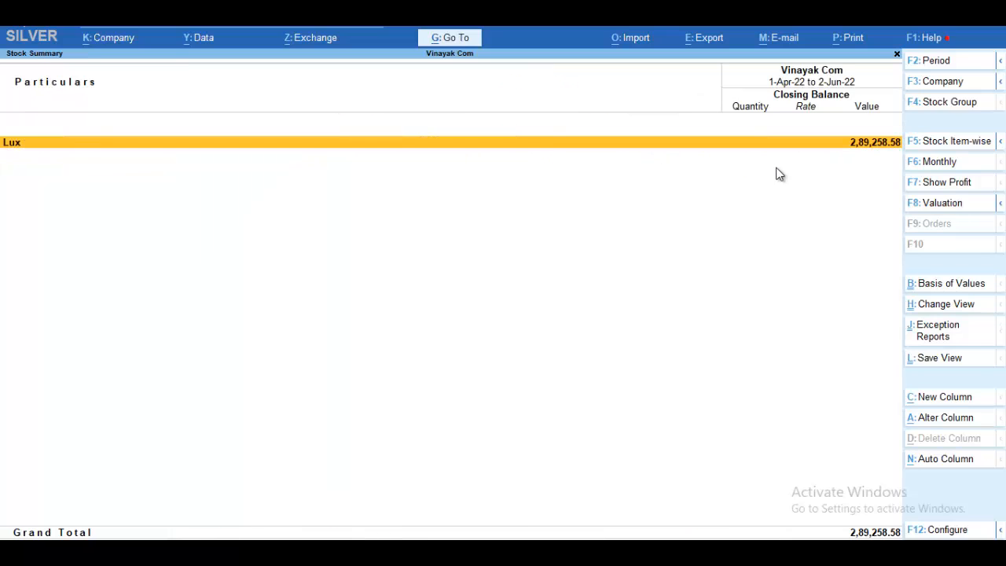